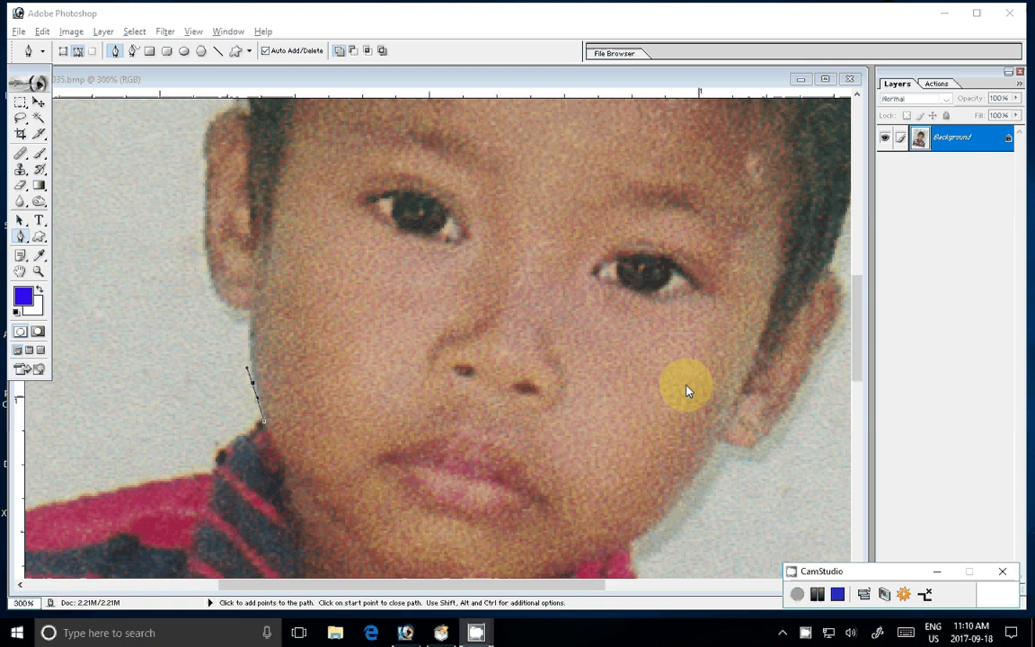
Trace the pen path up the left cheek, ear and hair and over the top of the head.
left_click(252, 382)
left_click(252, 313)
left_click(205, 208)
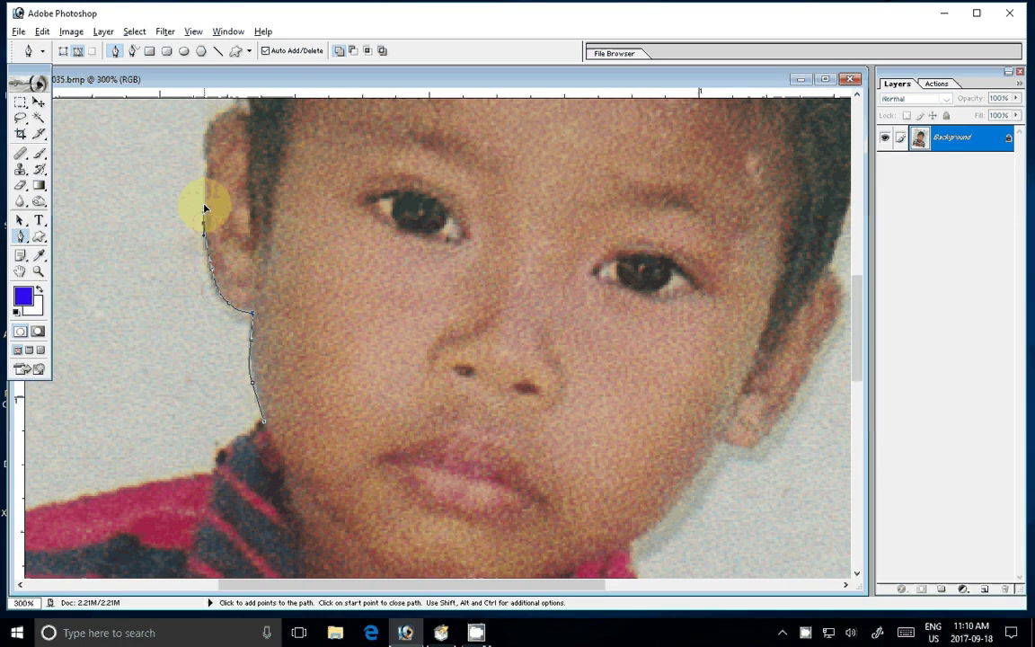
scroll(205, 208, "up", 5)
left_click(162, 328)
left_click(202, 283)
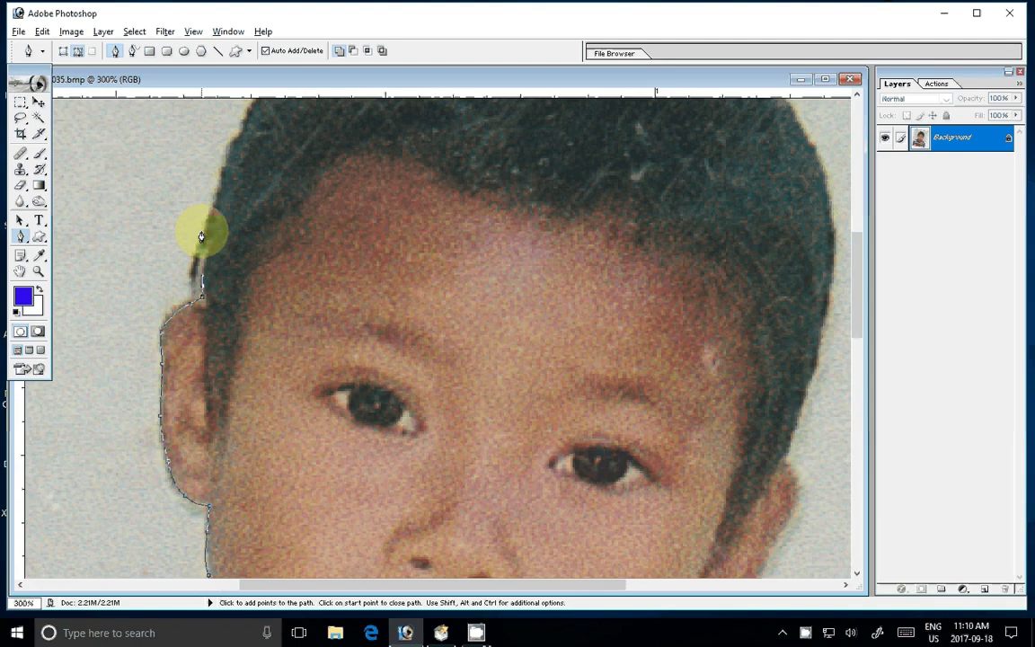
scroll(202, 236, "up", 5)
left_click(184, 283)
left_click(216, 247)
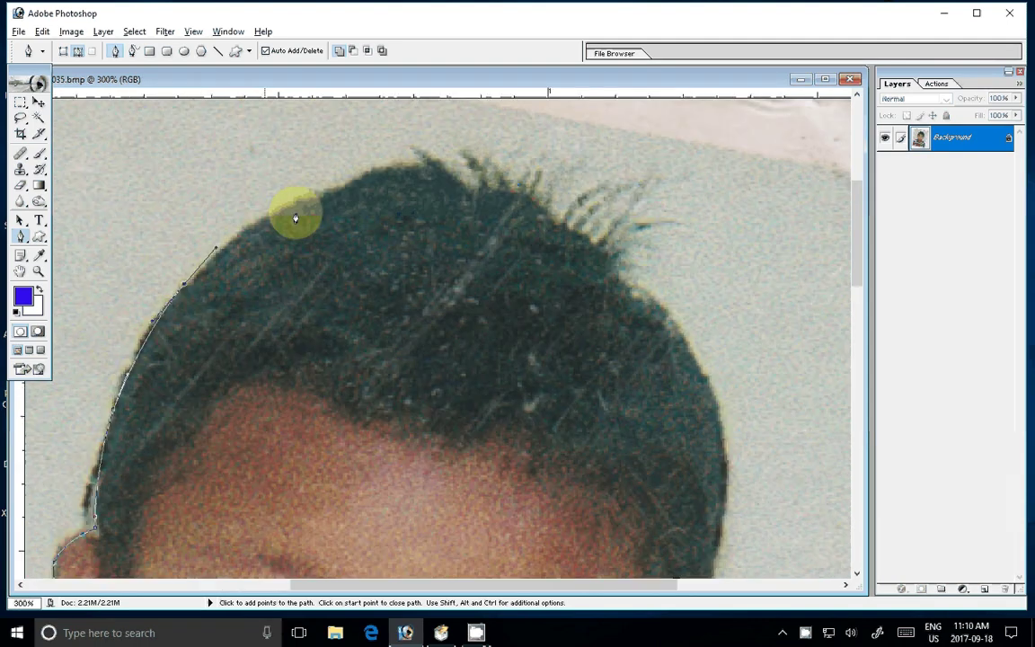
left_click_drag(351, 186, 429, 177)
left_click_drag(590, 242, 638, 271)
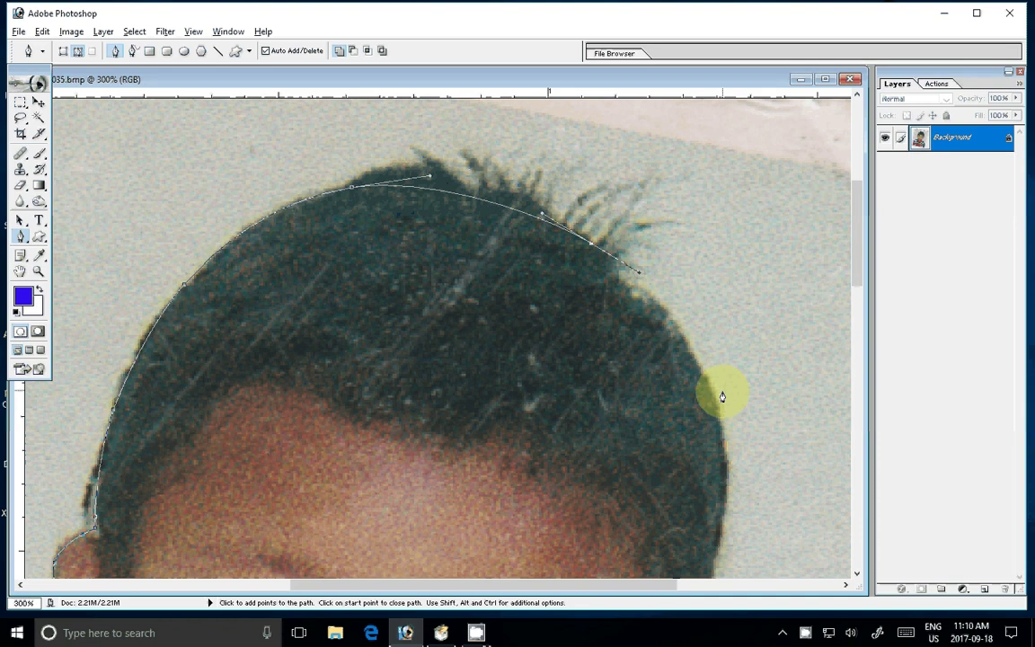
left_click_drag(720, 402, 731, 450)
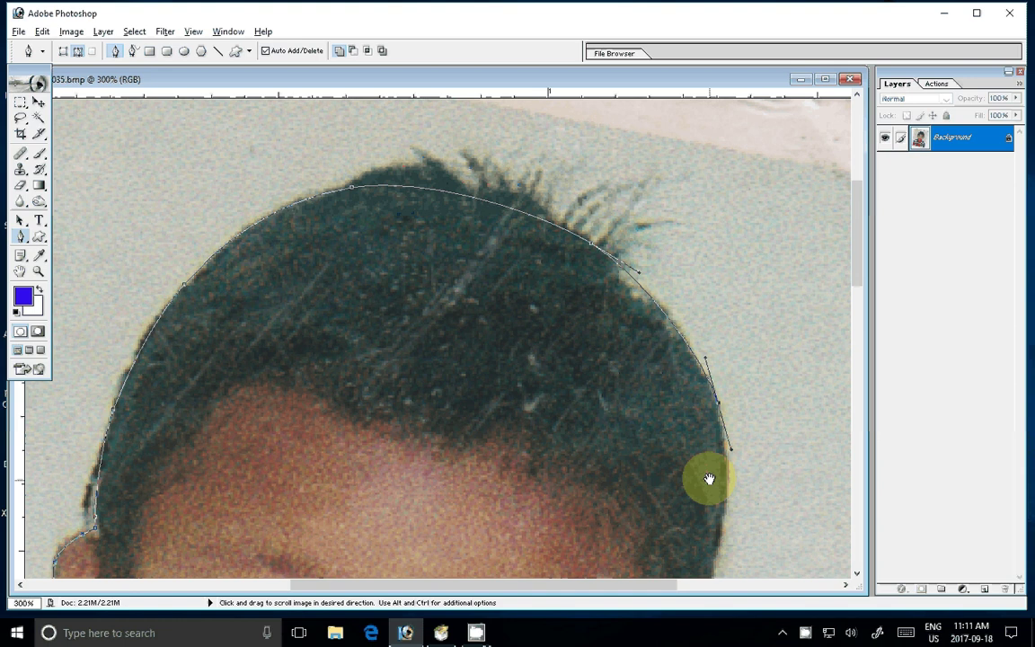
Continue the path down the right cheek and neck to the shirt's shoulder.
left_click_drag(708, 479, 614, 211)
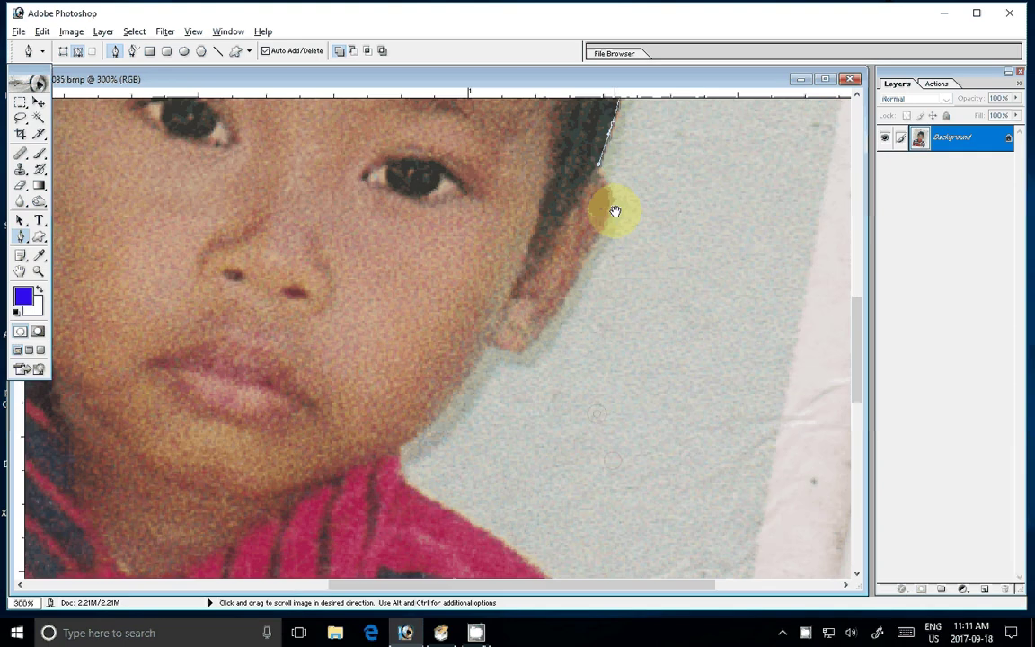
left_click(612, 209)
left_click(568, 295)
left_click_drag(530, 345, 488, 352)
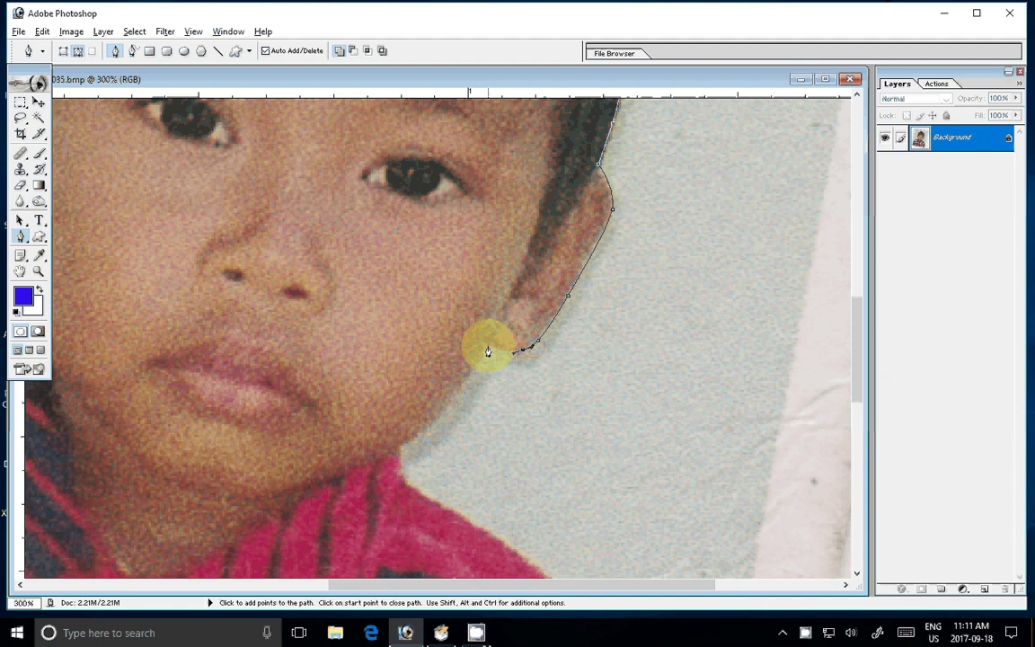
left_click_drag(488, 351, 551, 172)
left_click(527, 214)
left_click_drag(488, 255, 469, 284)
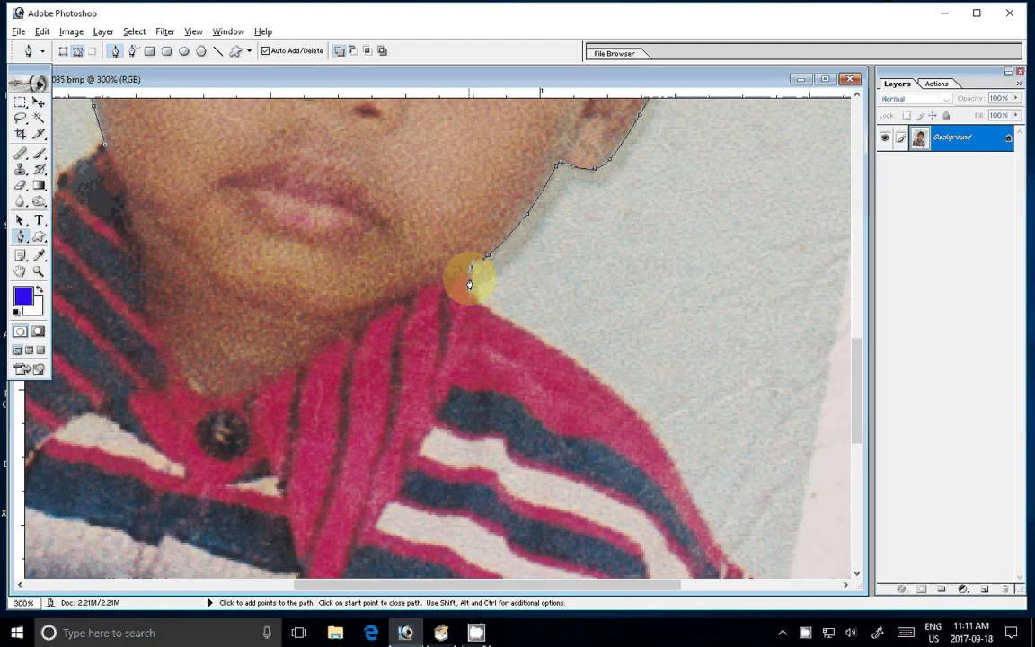
left_click_drag(469, 285, 370, 58)
left_click_drag(562, 201, 577, 254)
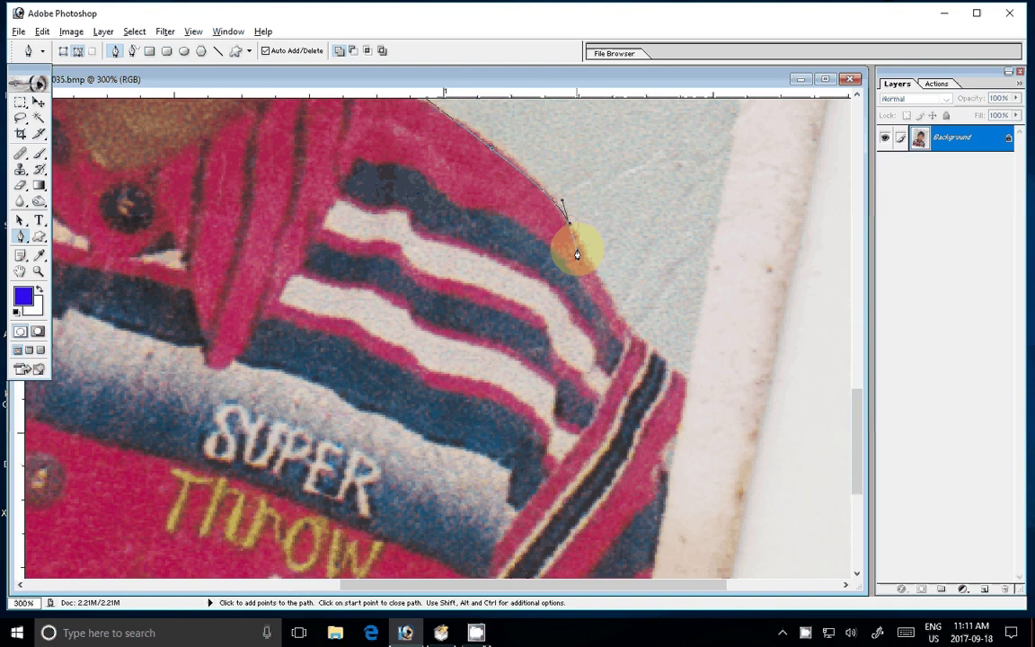
Trace the shirt's right edge, bottom and left shoulder, closing the path at its start.
left_click(626, 332)
left_click(688, 378)
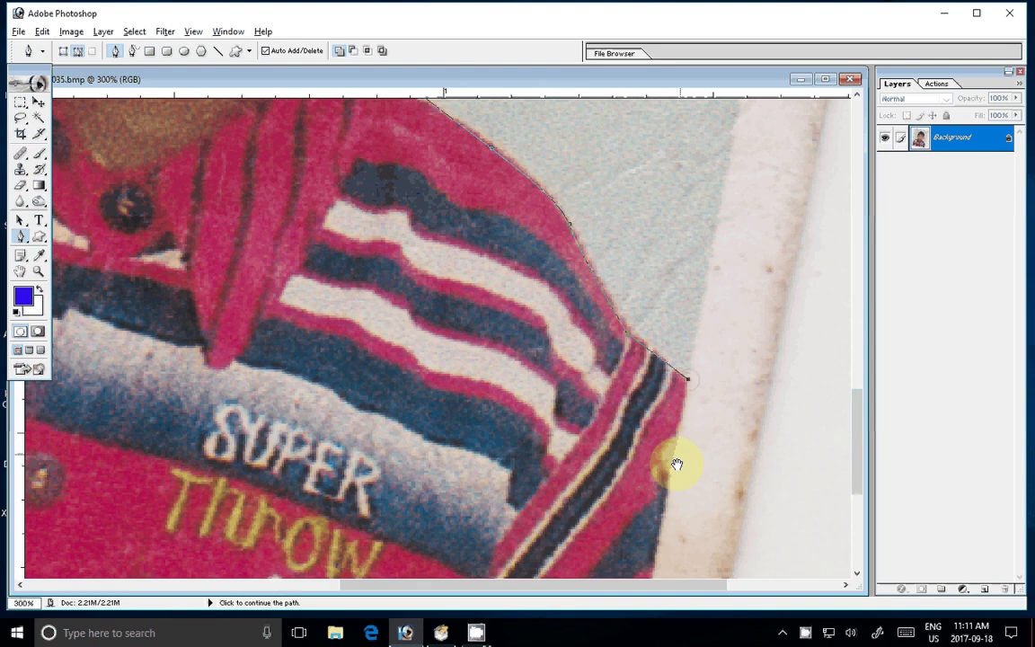
left_click_drag(676, 463, 703, 437)
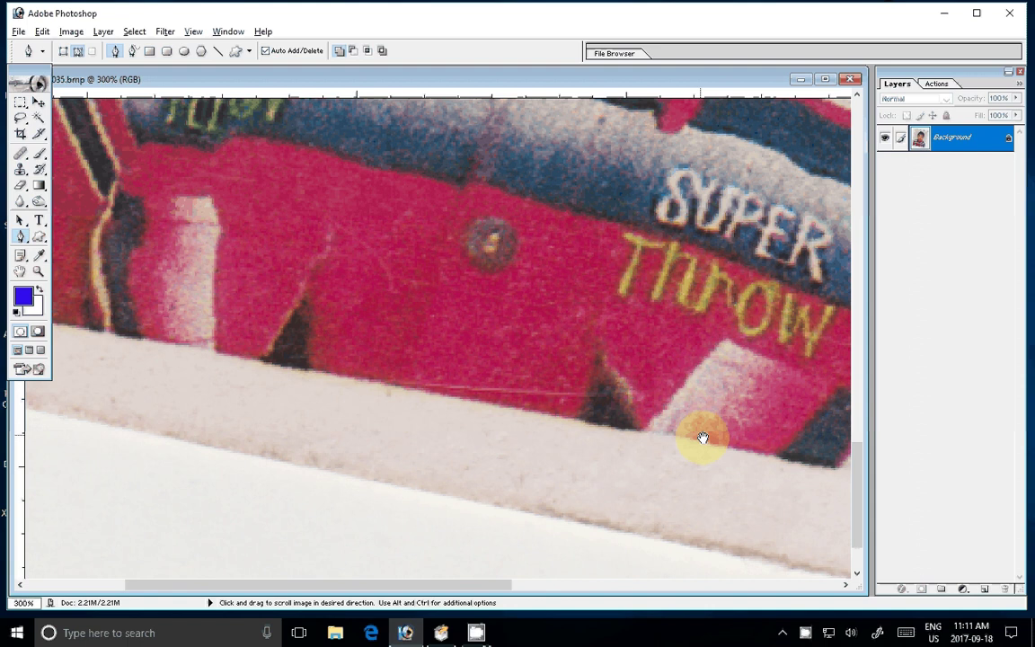
left_click_drag(503, 359, 709, 462)
left_click(135, 409)
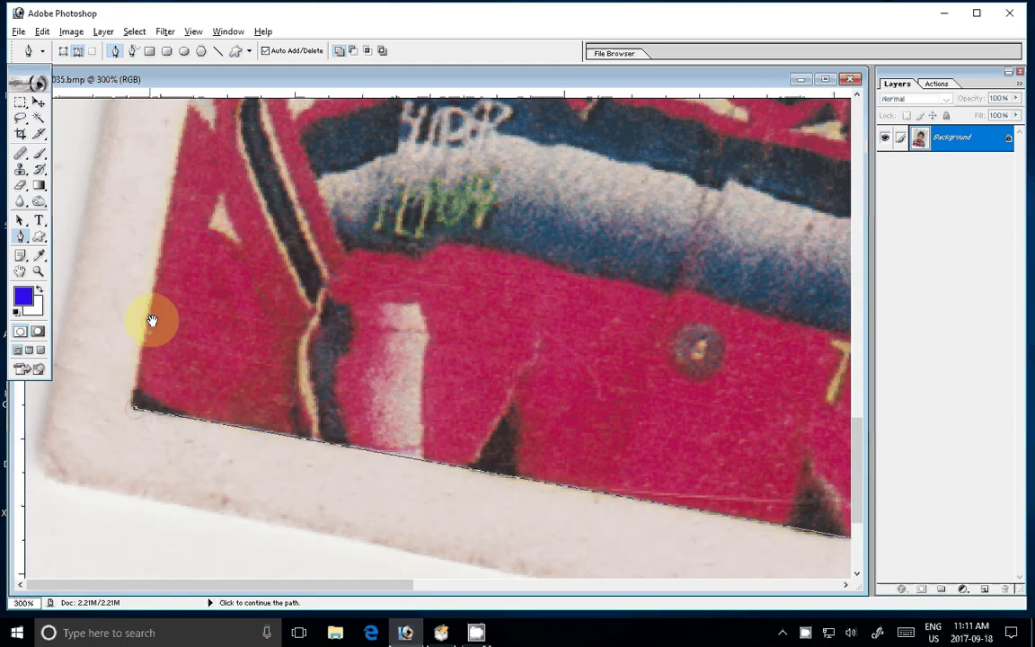
left_click_drag(152, 321, 128, 585)
left_click(185, 243)
left_click(216, 231)
left_click(278, 215)
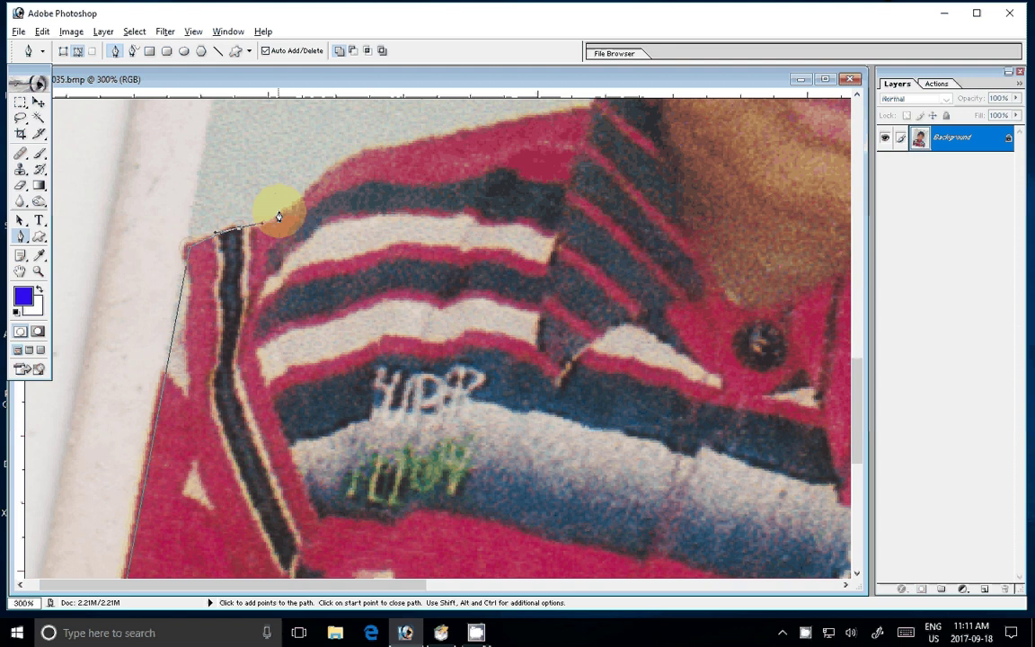
left_click_drag(559, 112, 348, 292)
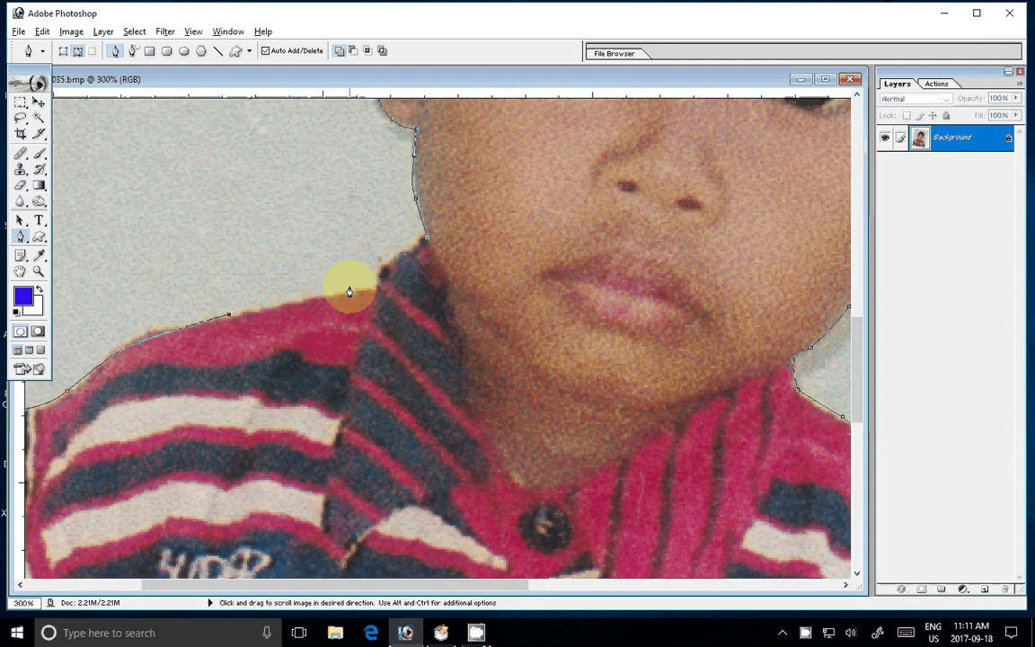
left_click(380, 270)
left_click(426, 238)
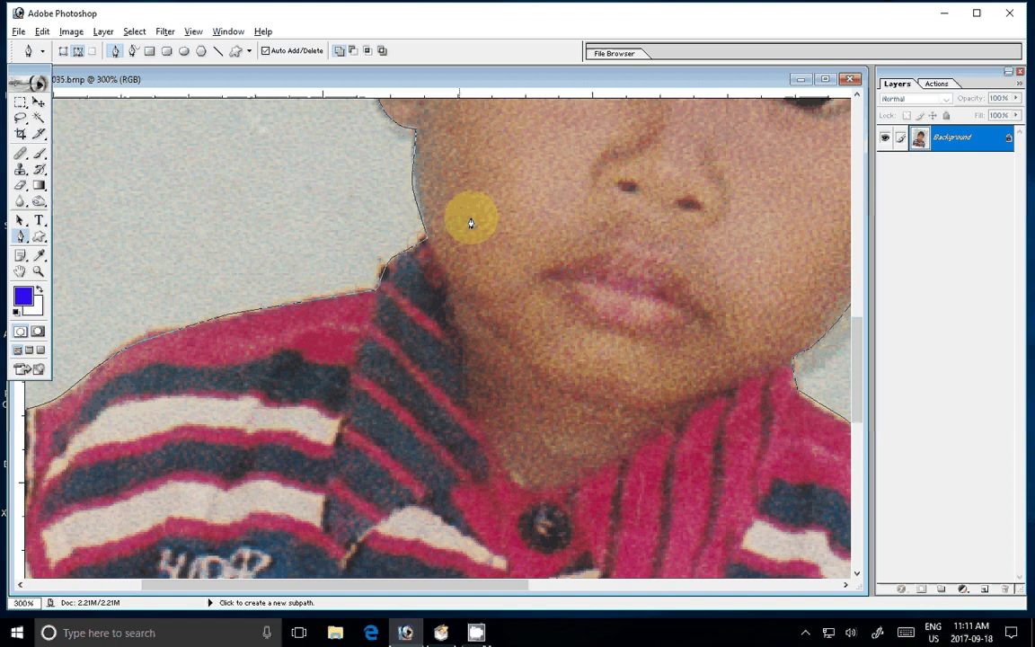
Turn the path into a selection, copy the boy to Layer 1, and fit the photo on screen.
right_click(517, 197)
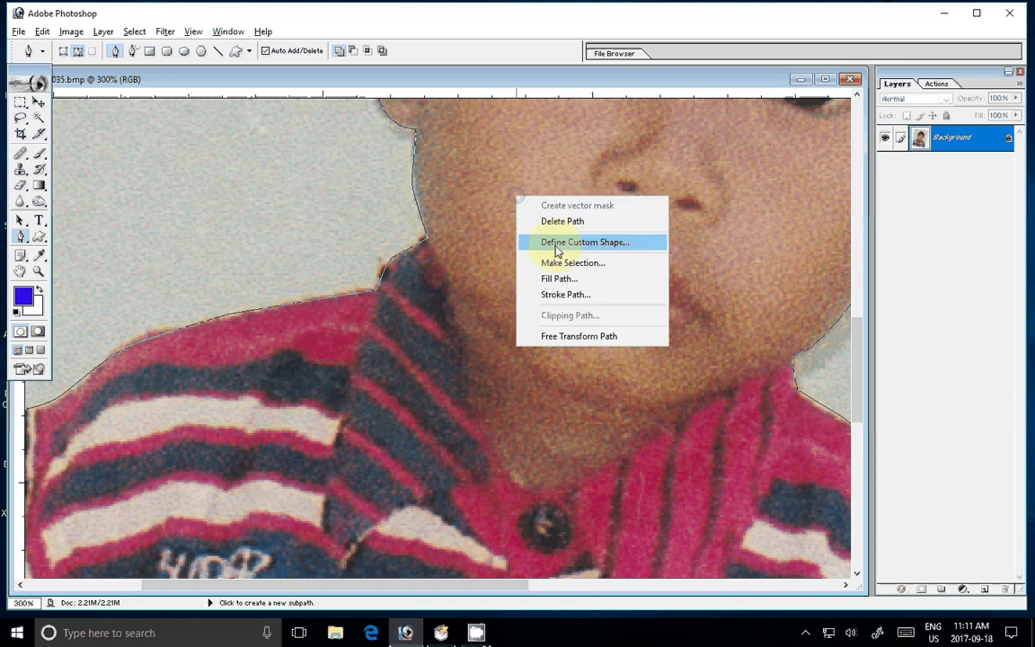
left_click(556, 262)
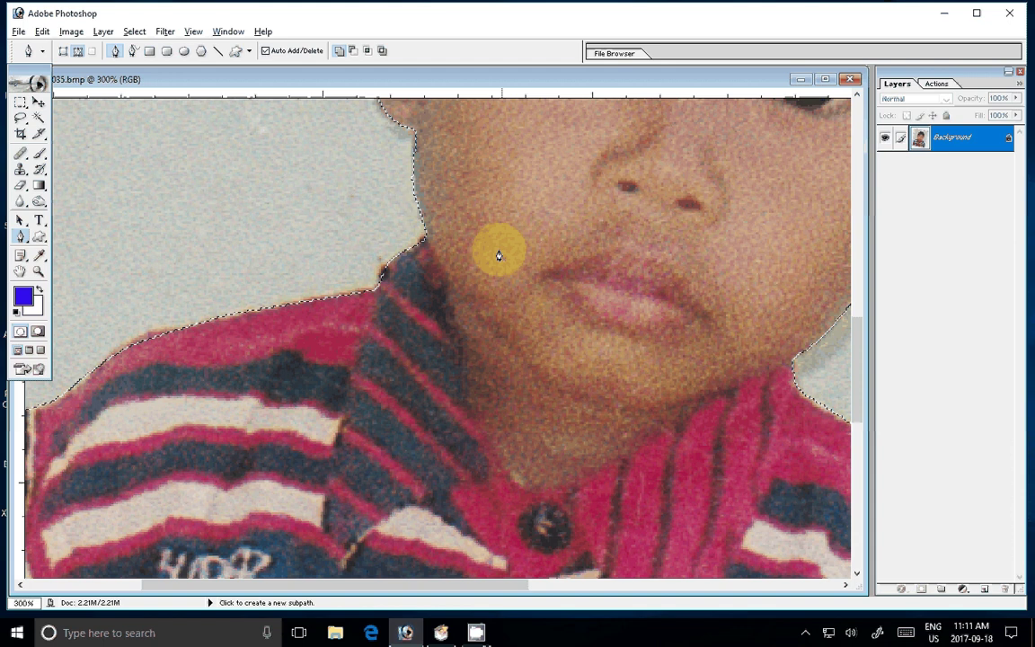
key("ctrl+j")
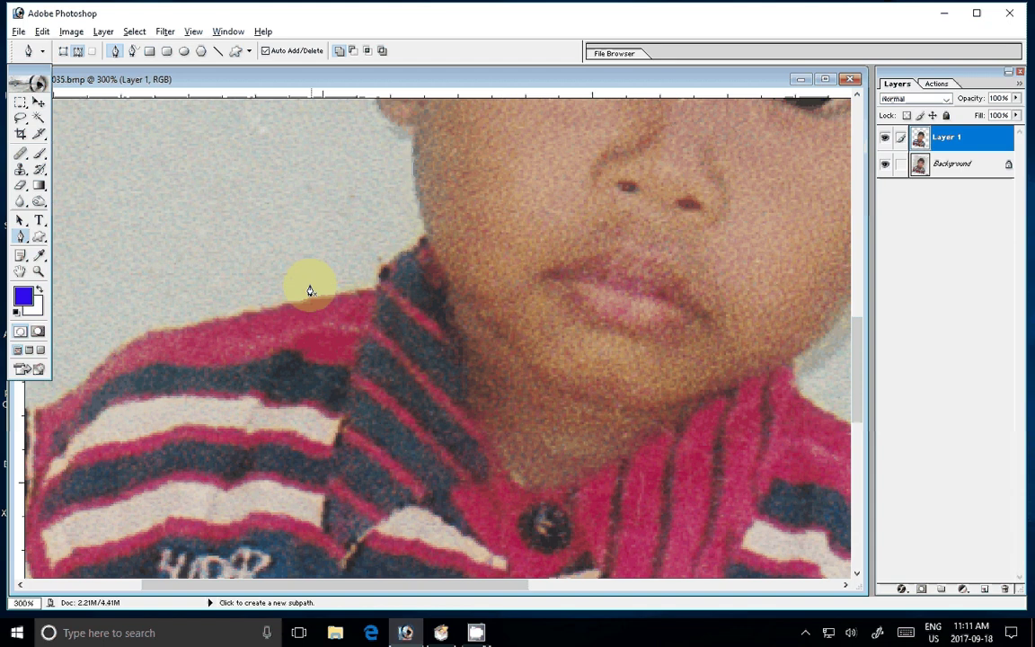
key("z")
key("ctrl+0")
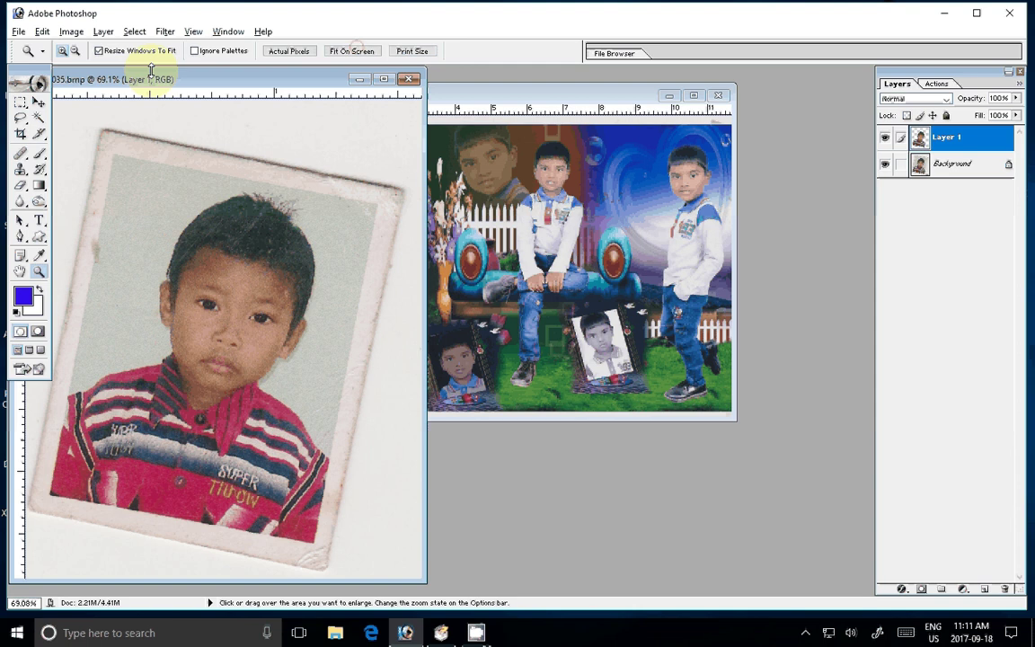
Drag the boy cutout into the Scan_036 collage and commit its scaling and rotation.
left_click(441, 632)
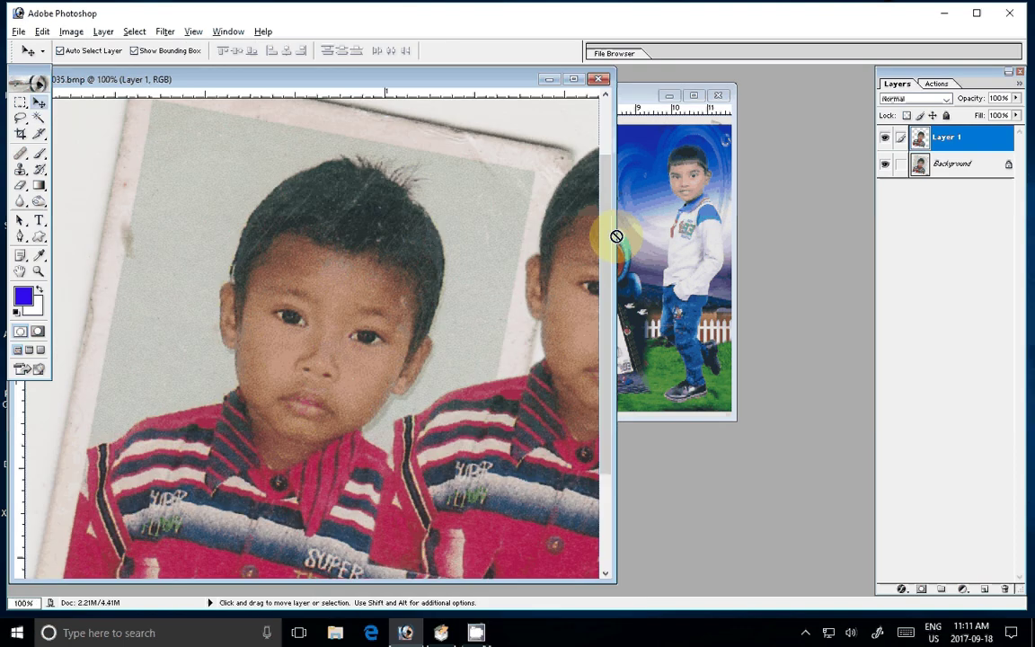
left_click_drag(616, 236, 519, 270)
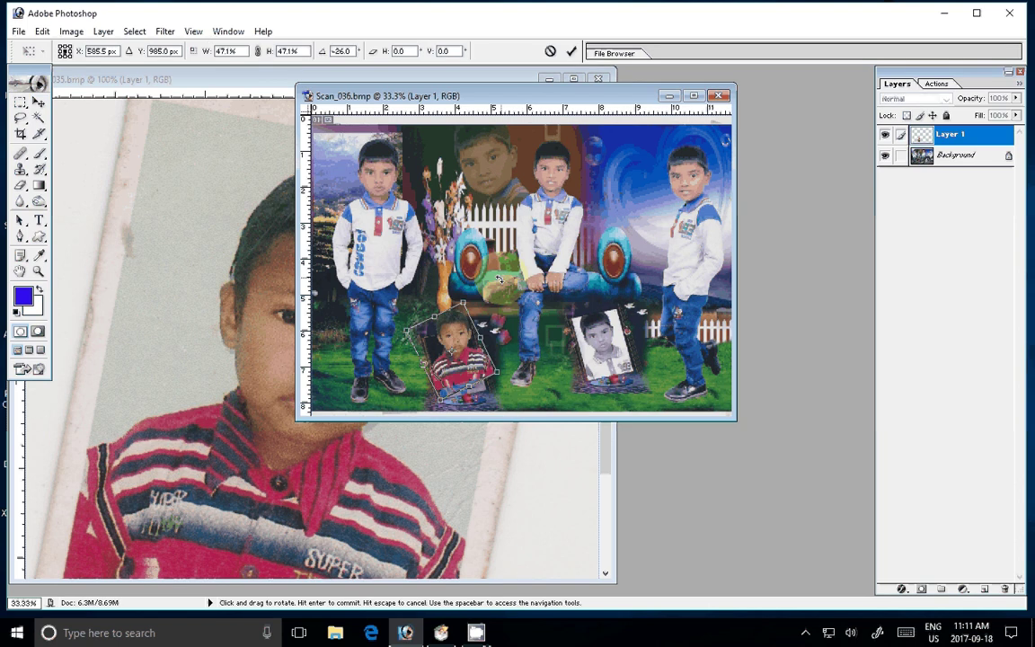
key("Return")
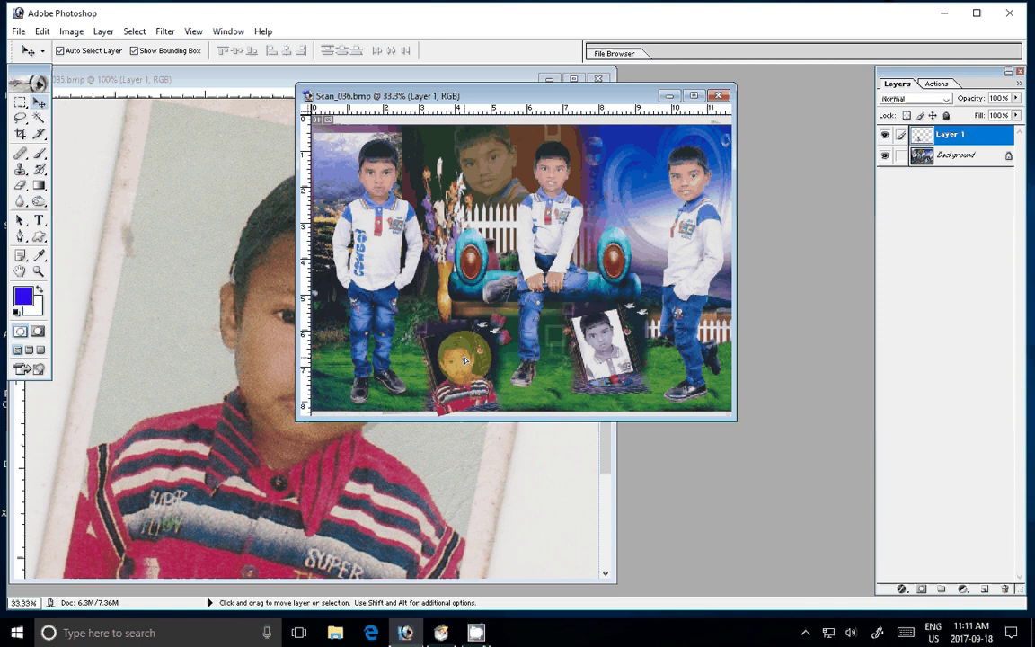
Zoom in on the frame area, then move and rotate the boy to fit the frame.
key("z")
left_click(465, 360)
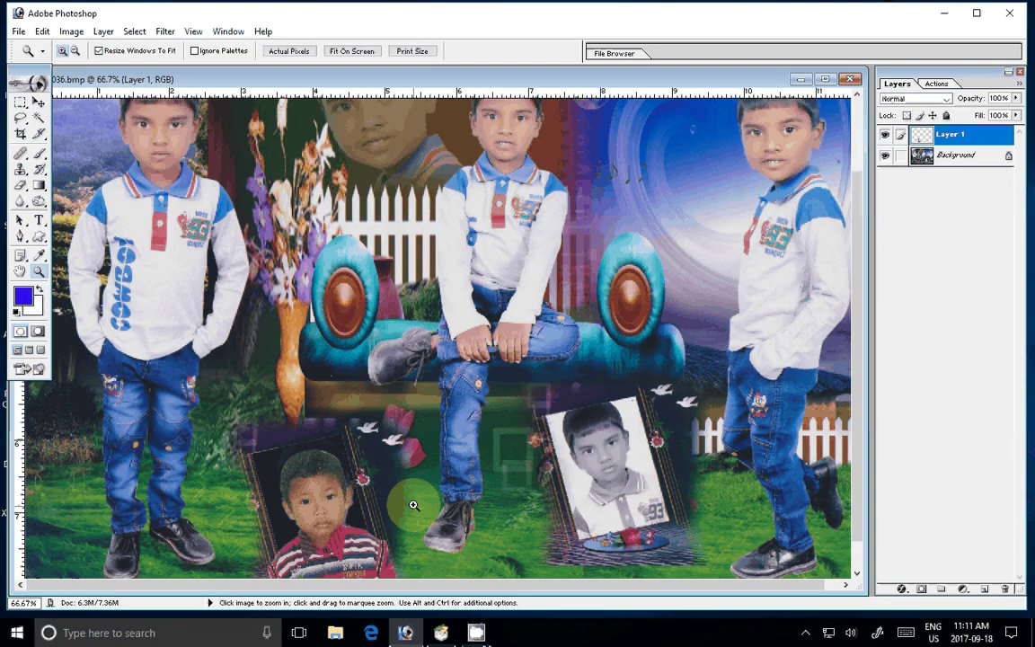
left_click(414, 505)
key("v")
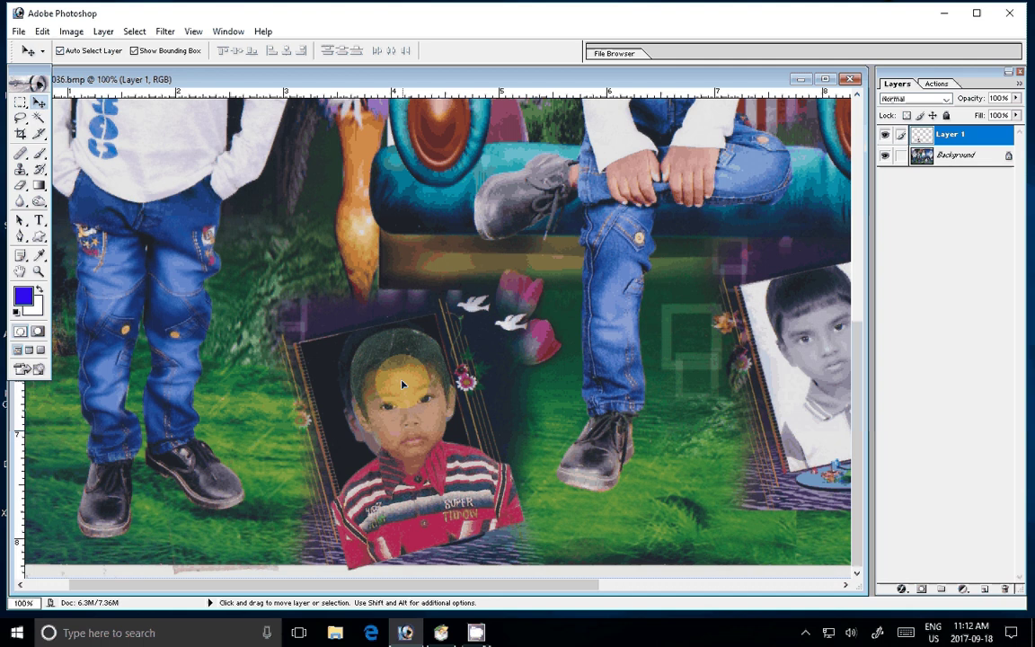
left_click_drag(402, 384, 458, 380)
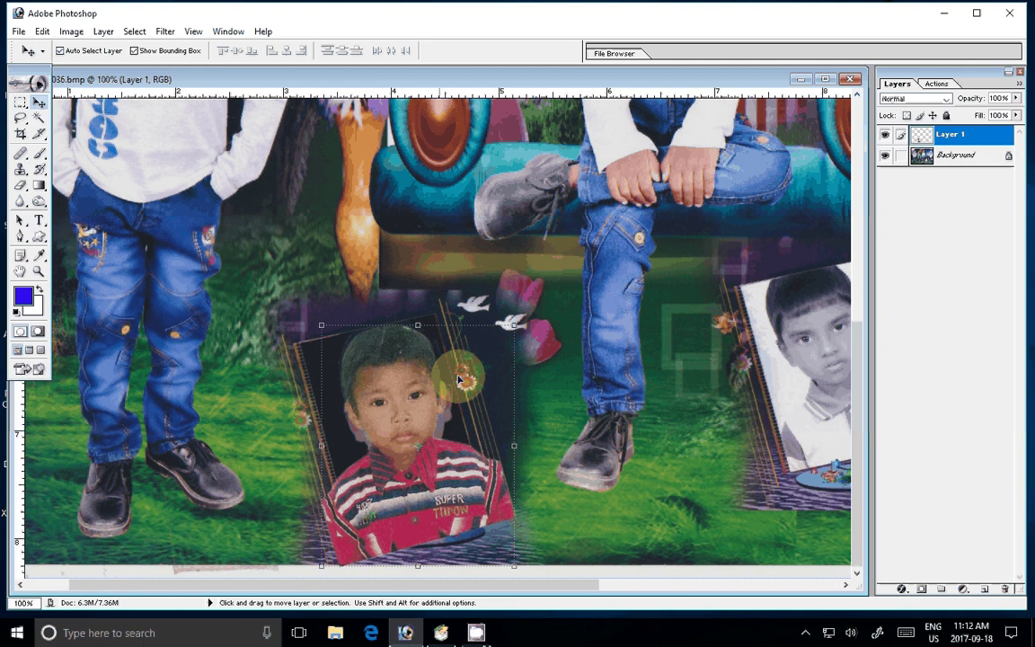
left_click_drag(458, 380, 468, 349)
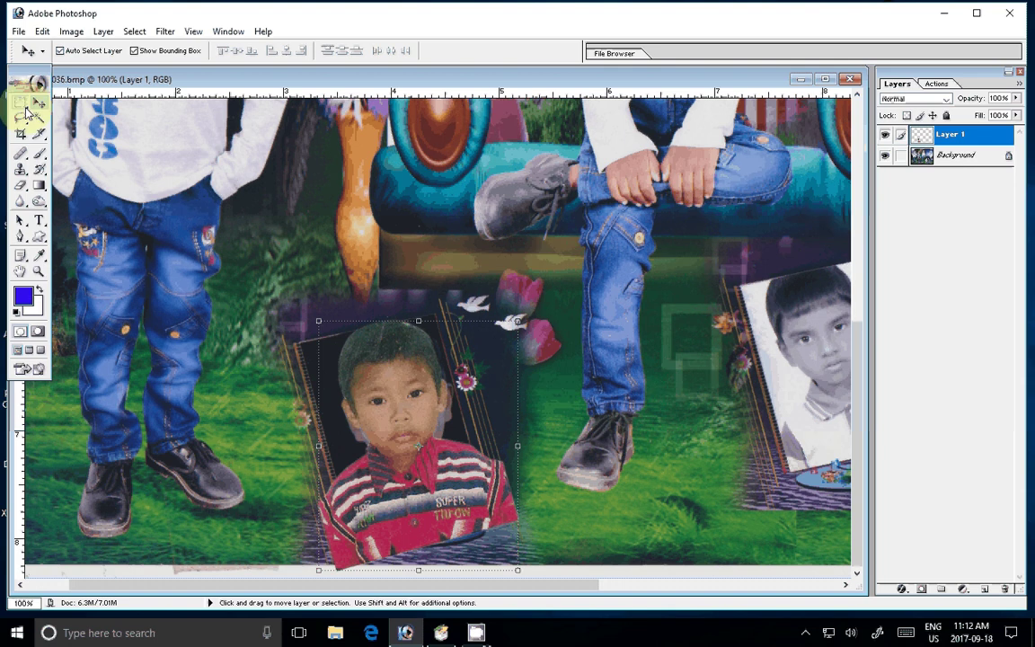
Select the boy photo's frame opening with a pen path and add empty Layer 2 above Background.
key("p")
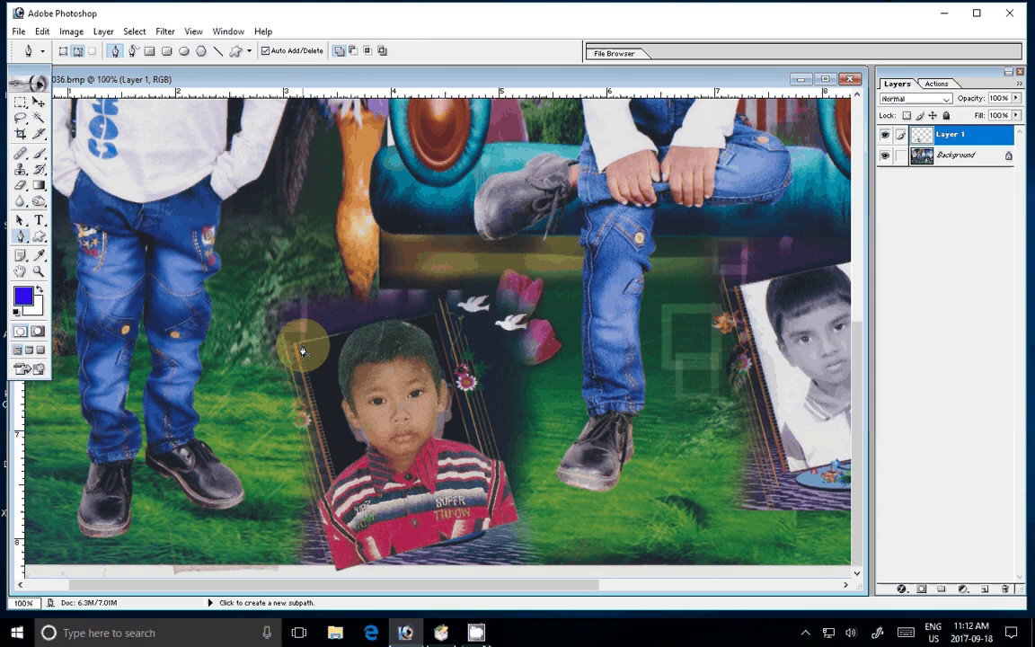
left_click(302, 342)
left_click(434, 316)
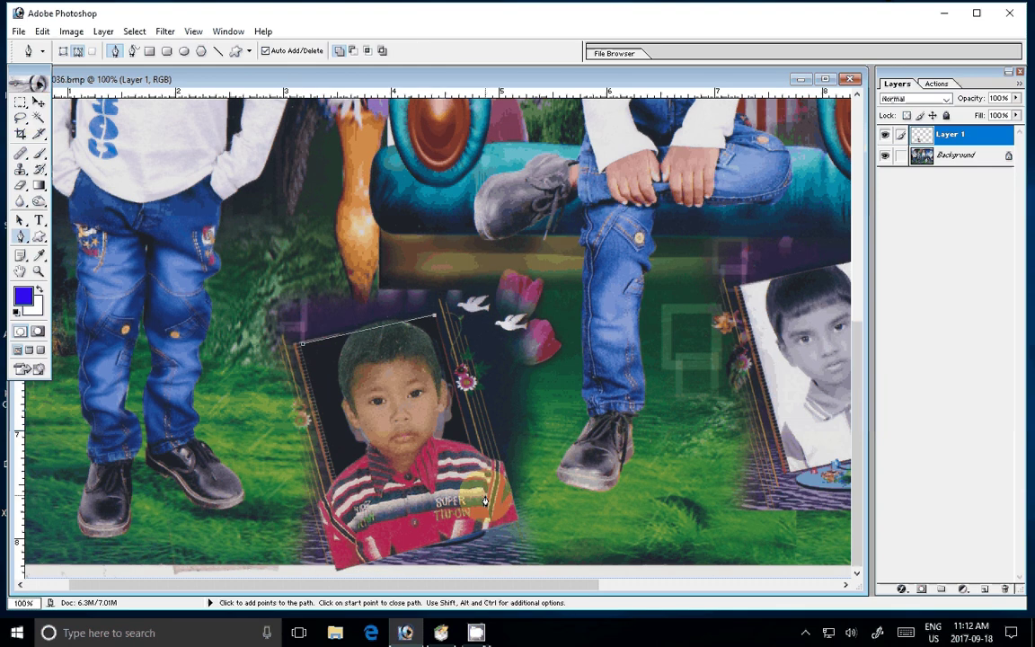
left_click(485, 500)
left_click(345, 520)
left_click(301, 343)
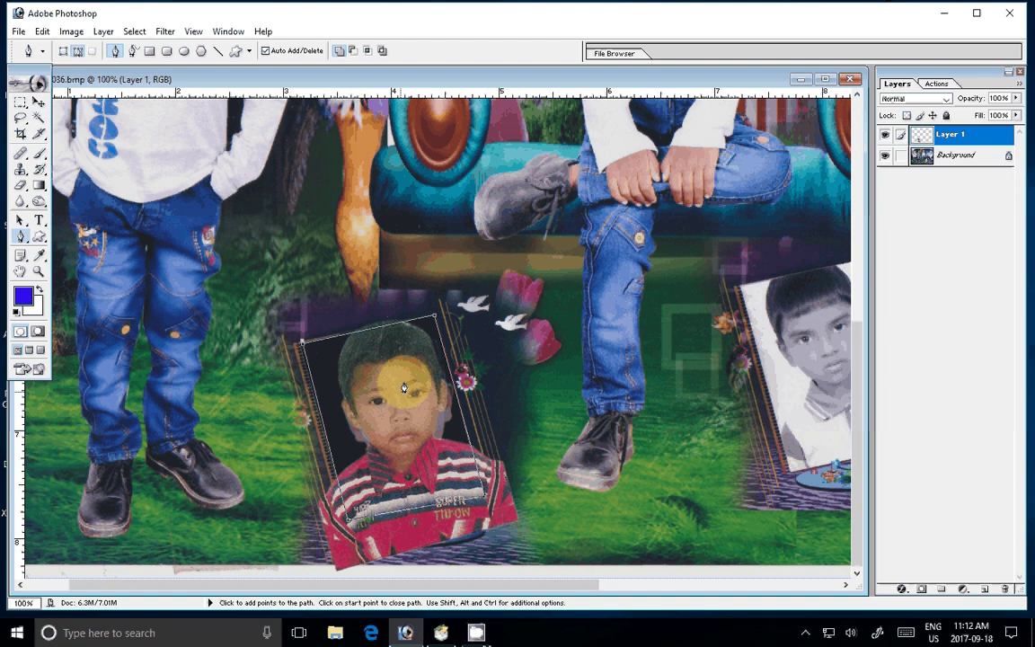
key("ctrl+Return")
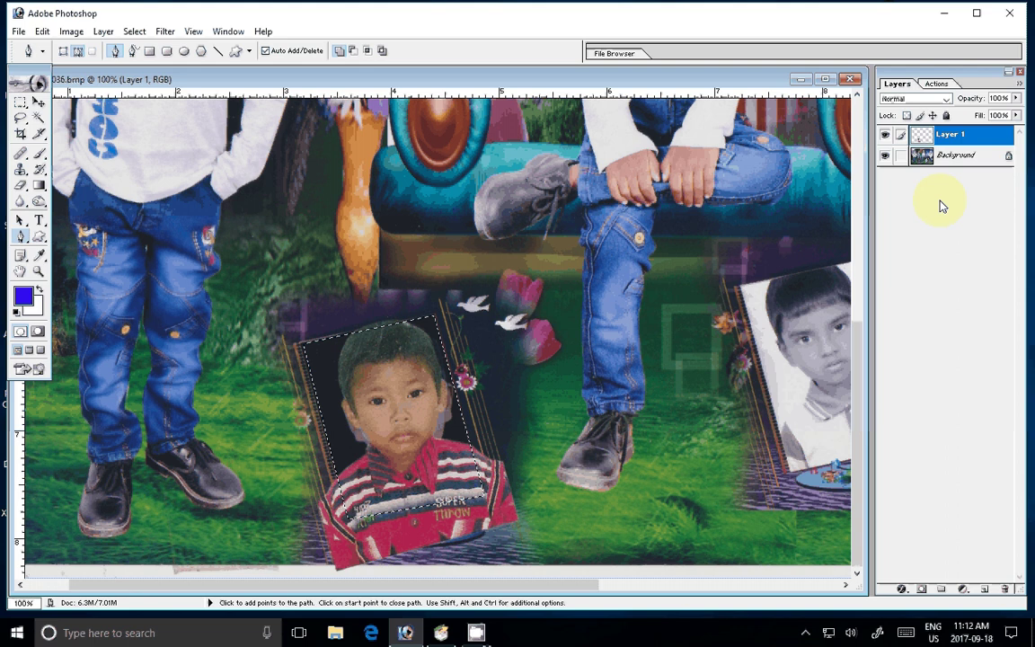
left_click(955, 156)
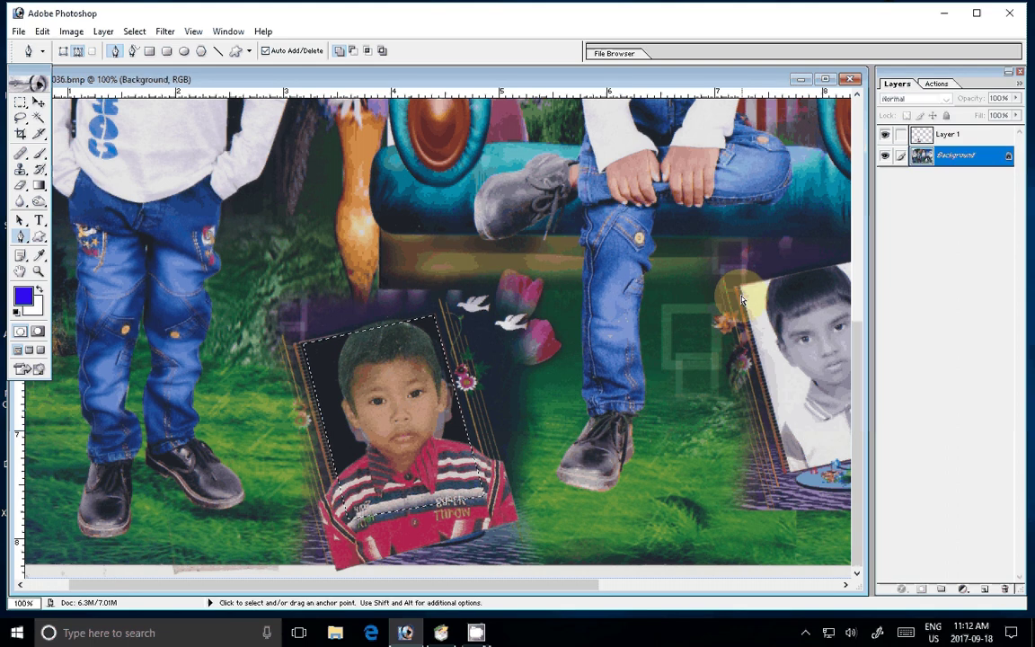
left_click(969, 588)
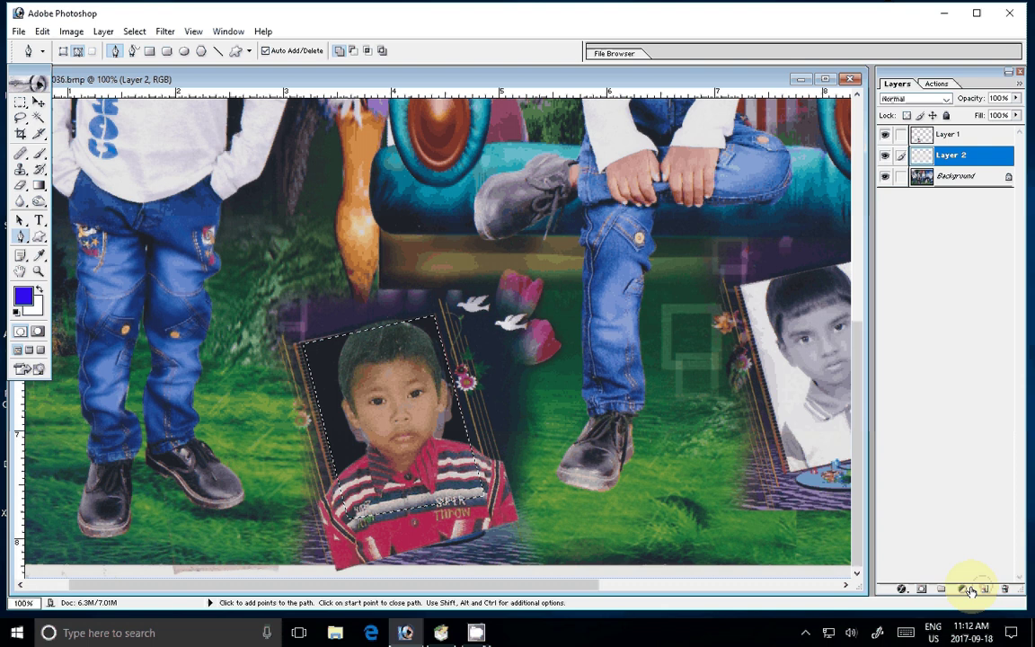
Add a blue Solid Color fill layer masked to the frame opening.
left_click(969, 588)
left_click(997, 286)
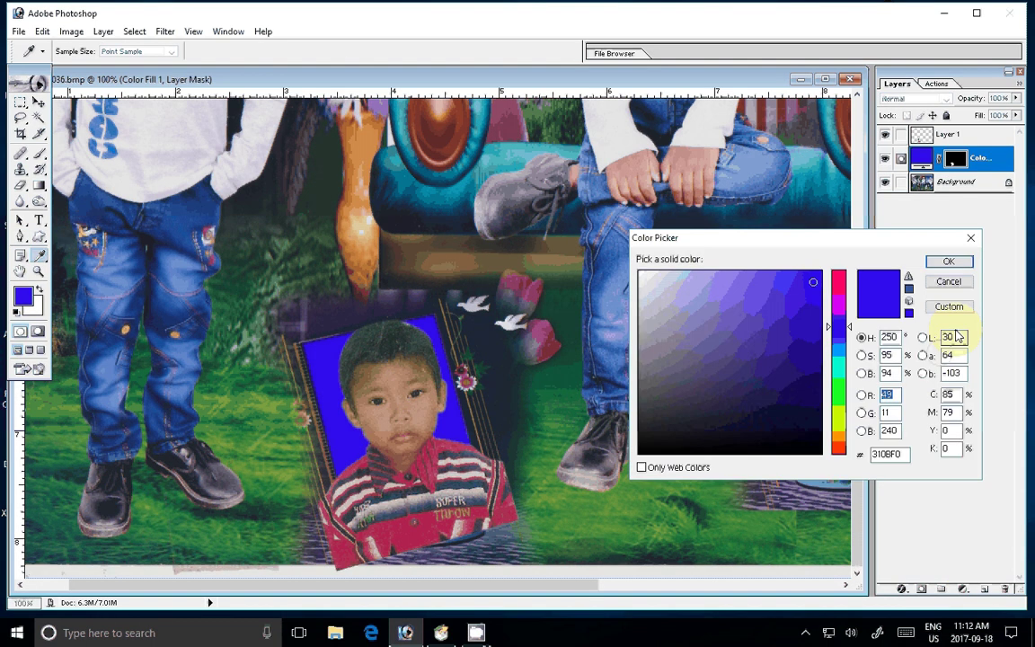
left_click(948, 261)
Select the boy's photo layer, Layer 1, for Free Transform.
key("p")
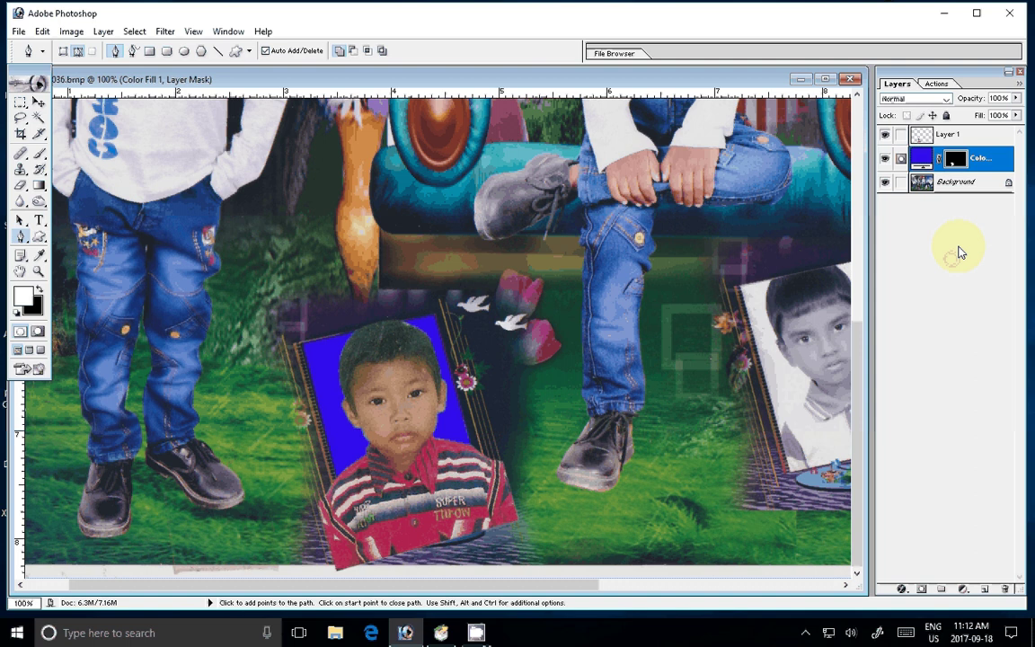
left_click(947, 134)
key("ctrl+t")
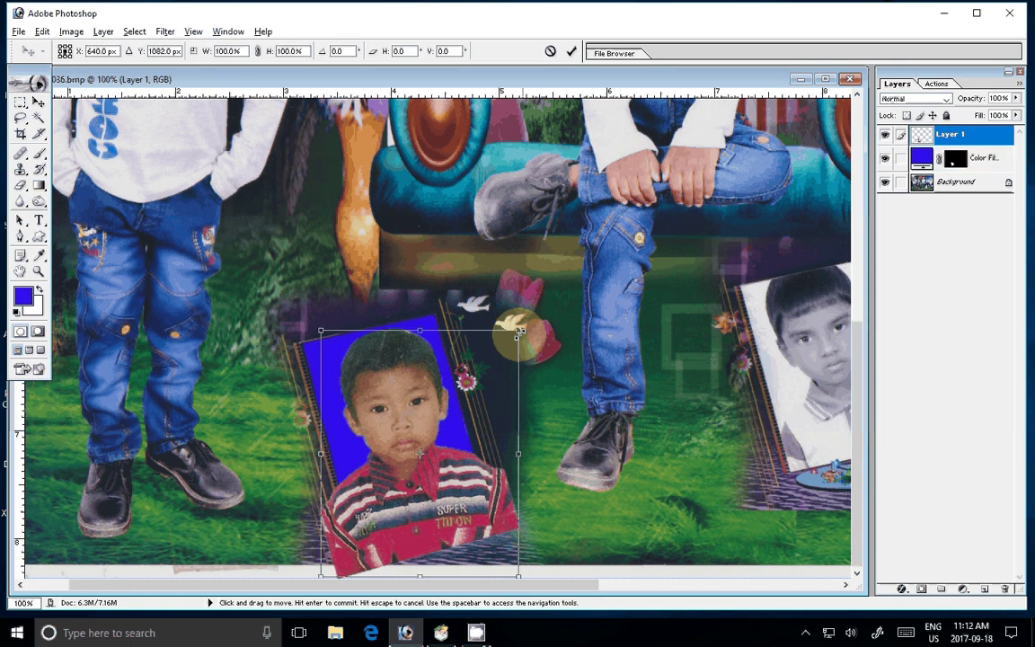
Commit the transform and duplicate the boy's photo as Layer 1 copy.
double_click(383, 379)
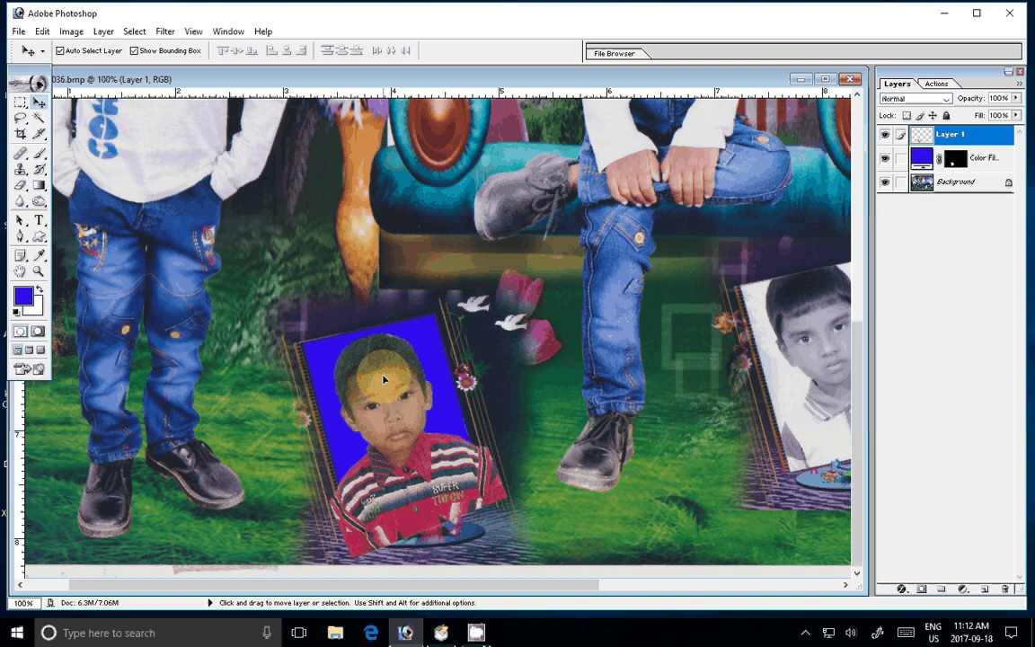
key("ctrl+j")
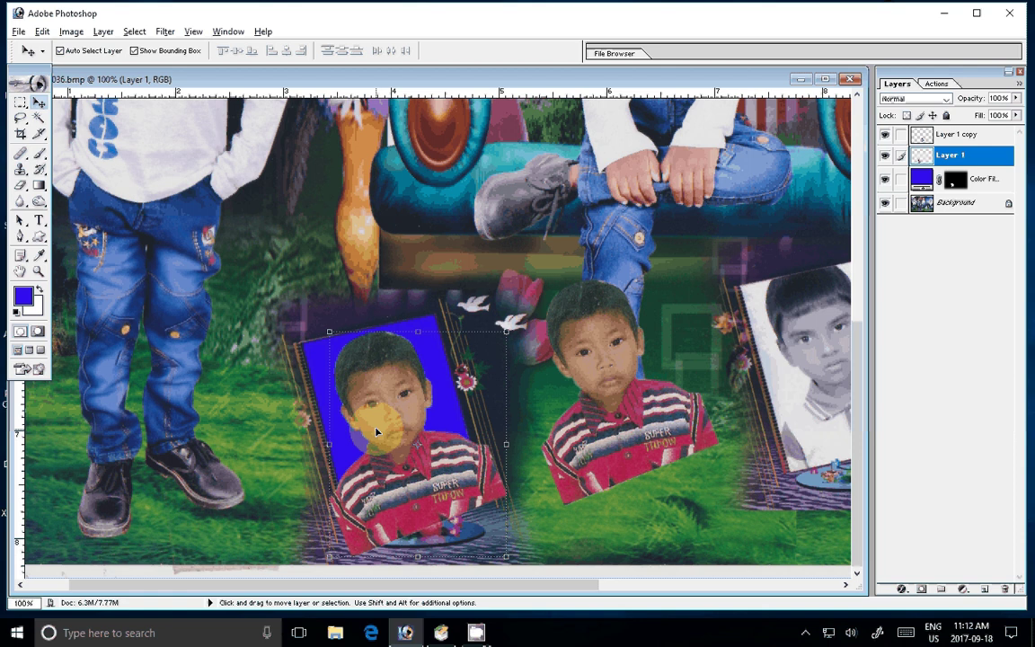
key("m")
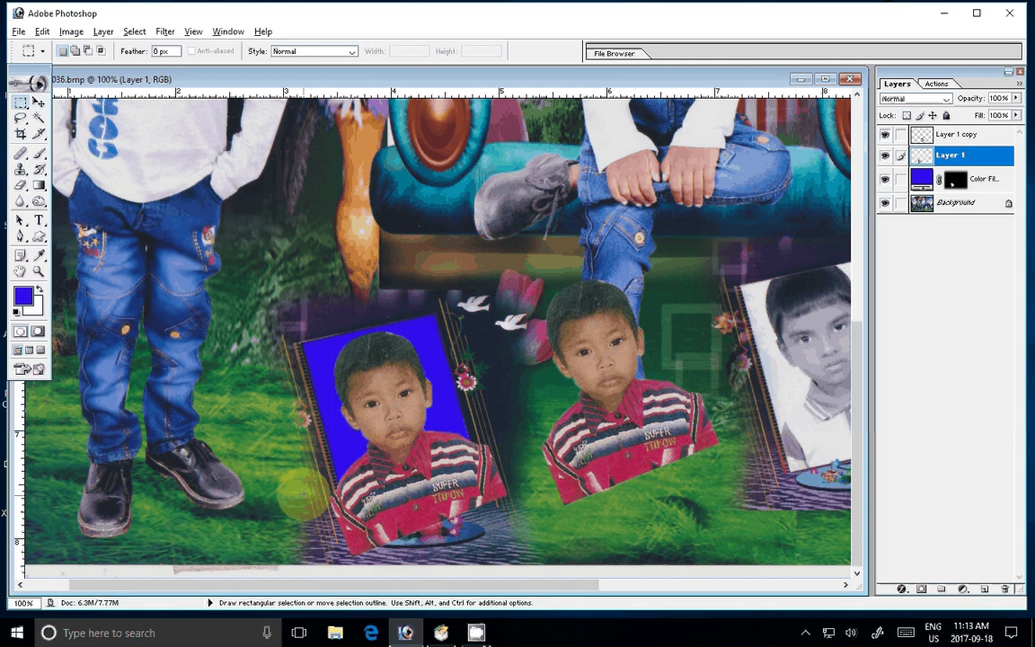
key("p")
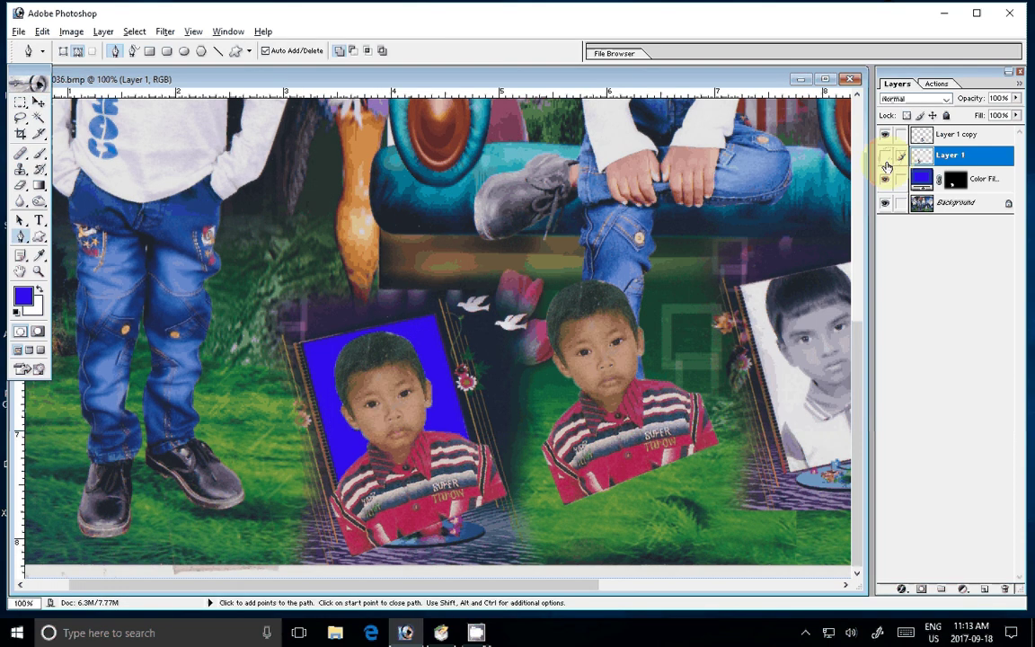
Hide the original Layer 1 and place pen points on the blue frame's corners.
left_click(884, 160)
left_click(465, 333)
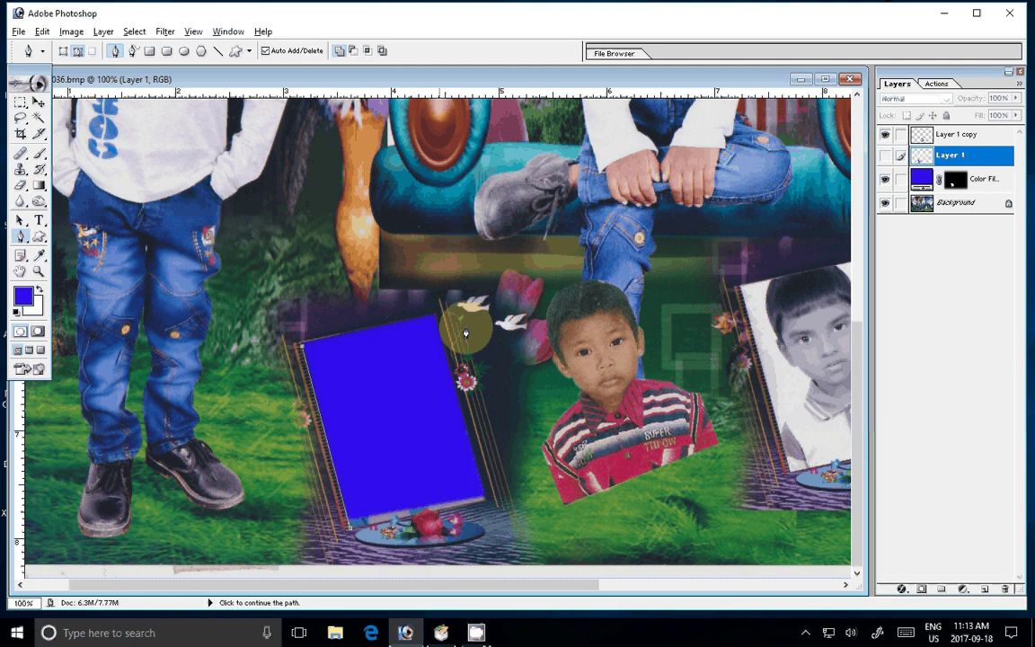
left_click(436, 315)
left_click(485, 500)
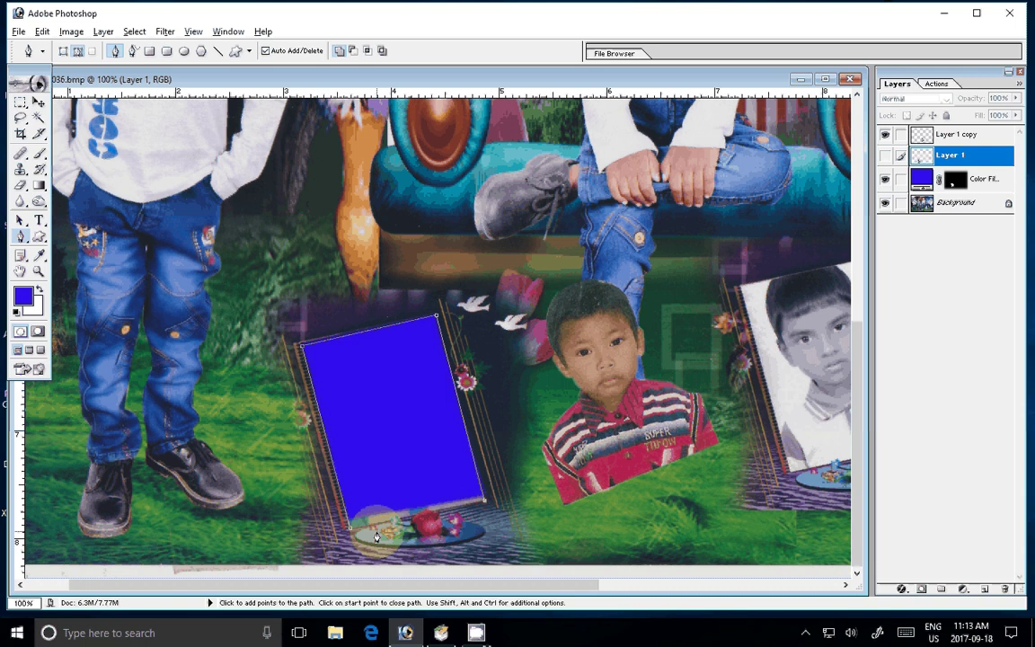
Turn the frame path into a selection and copy the photo inside it to a new layer.
right_click(376, 536)
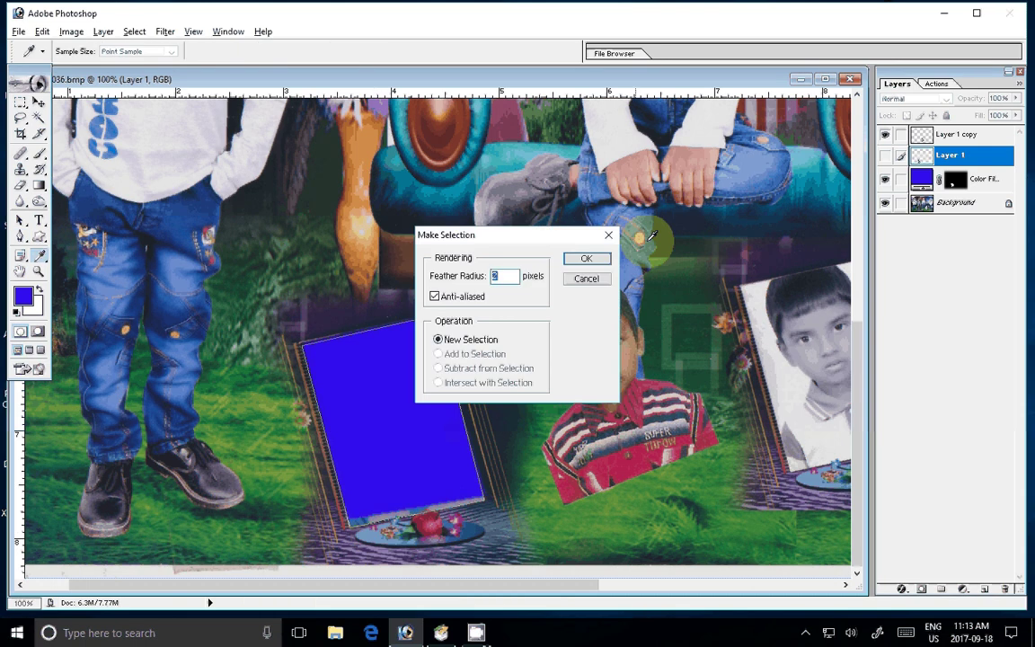
key("Return")
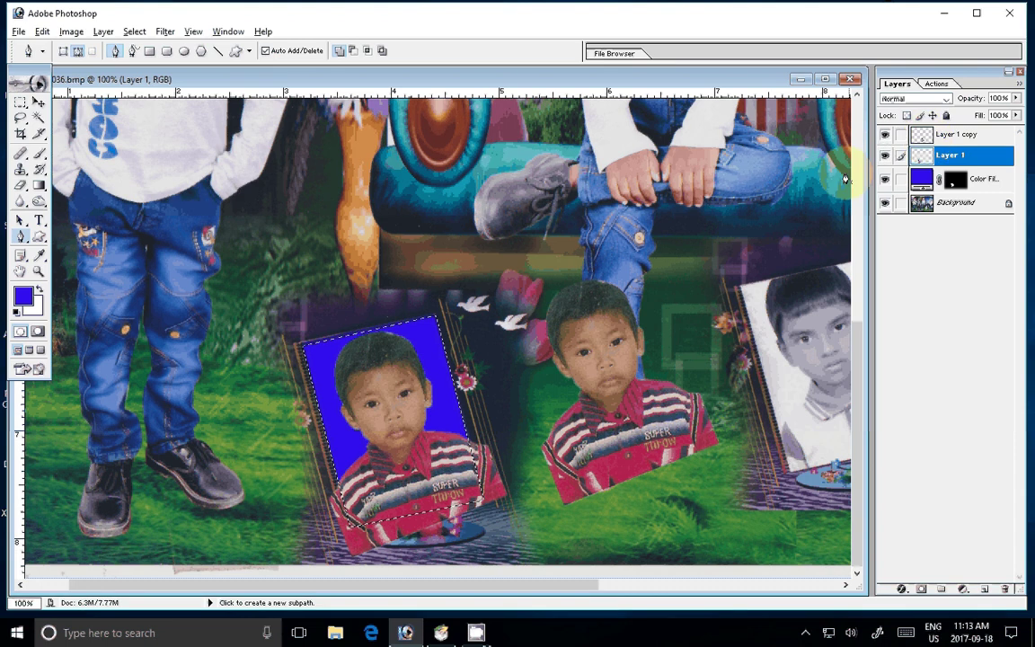
key("ctrl+j")
left_click(881, 176)
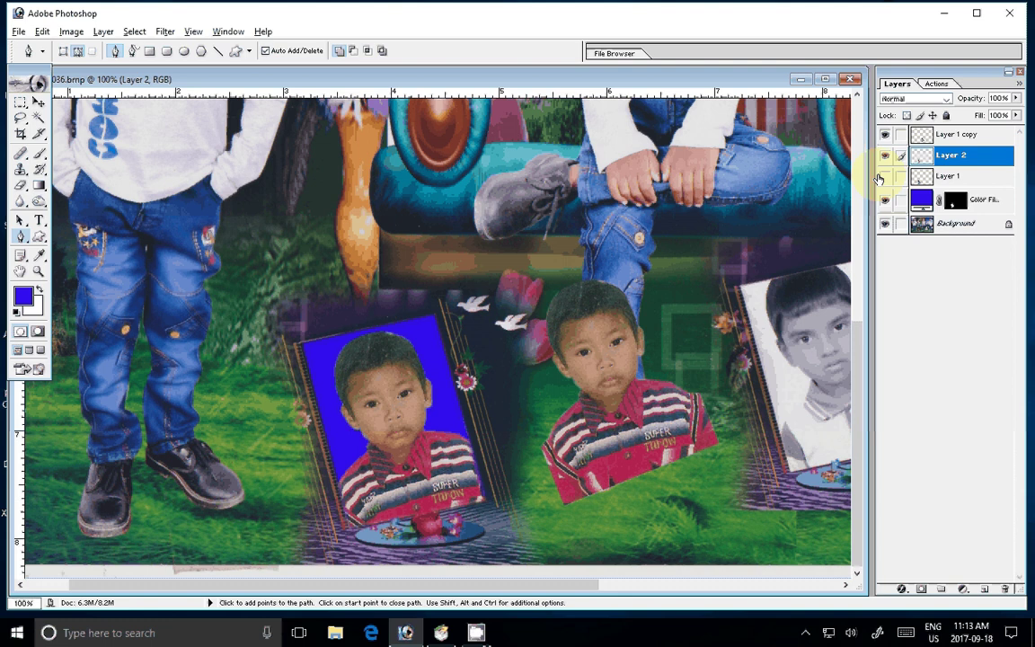
Pan to the right-hand photo frame and select the Background layer.
left_click(575, 327)
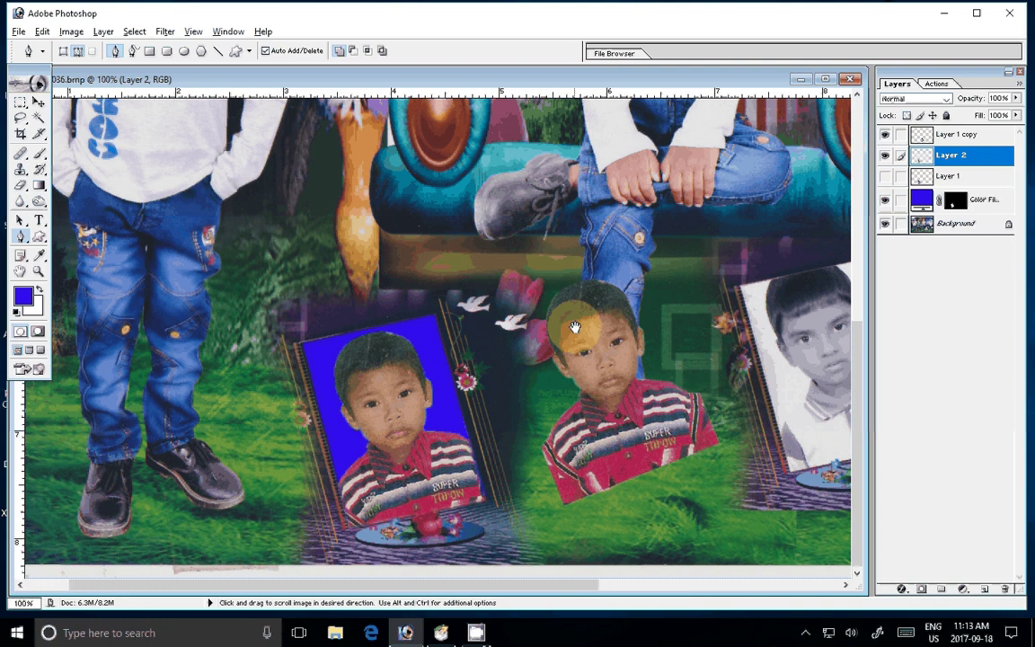
left_click_drag(575, 327, 212, 327)
left_click(954, 225)
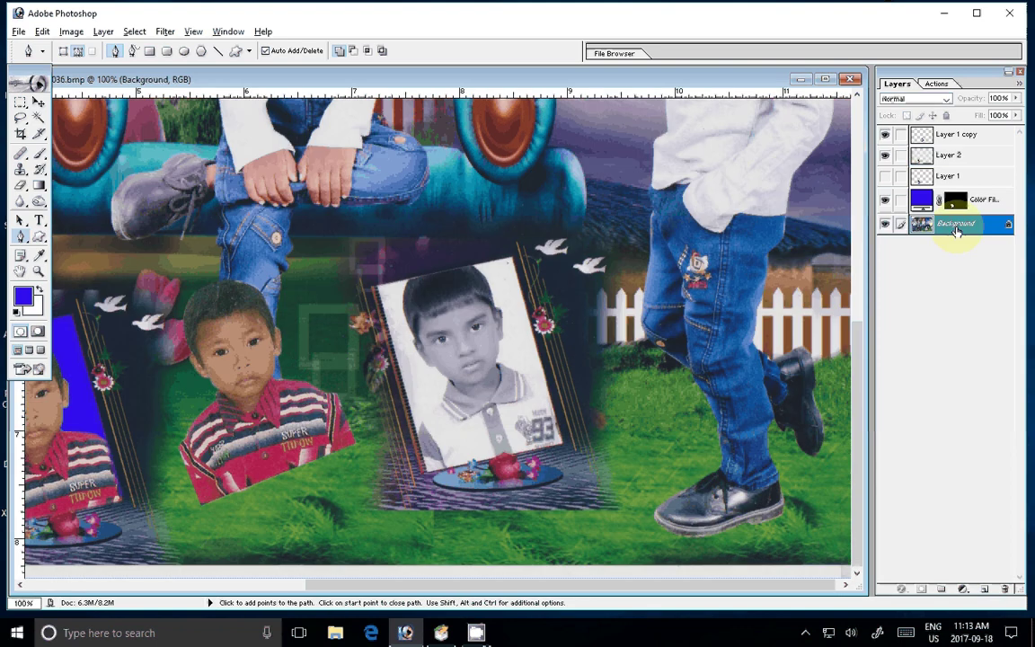
Outline the black-and-white photo as a selection, then select the Color Fill 1 layer.
left_click(389, 316)
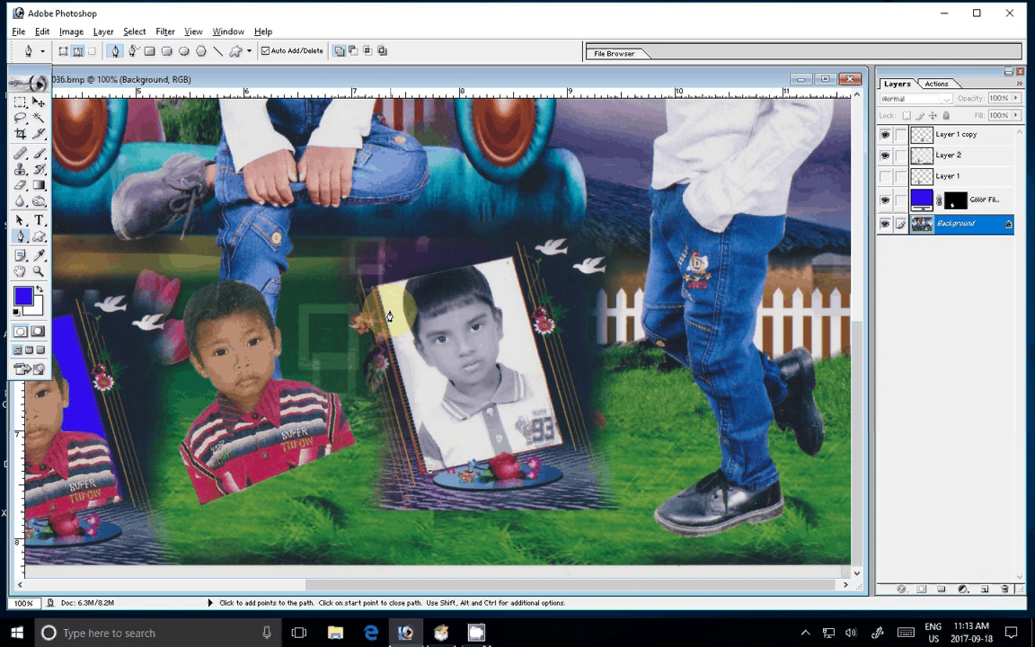
left_click(514, 257)
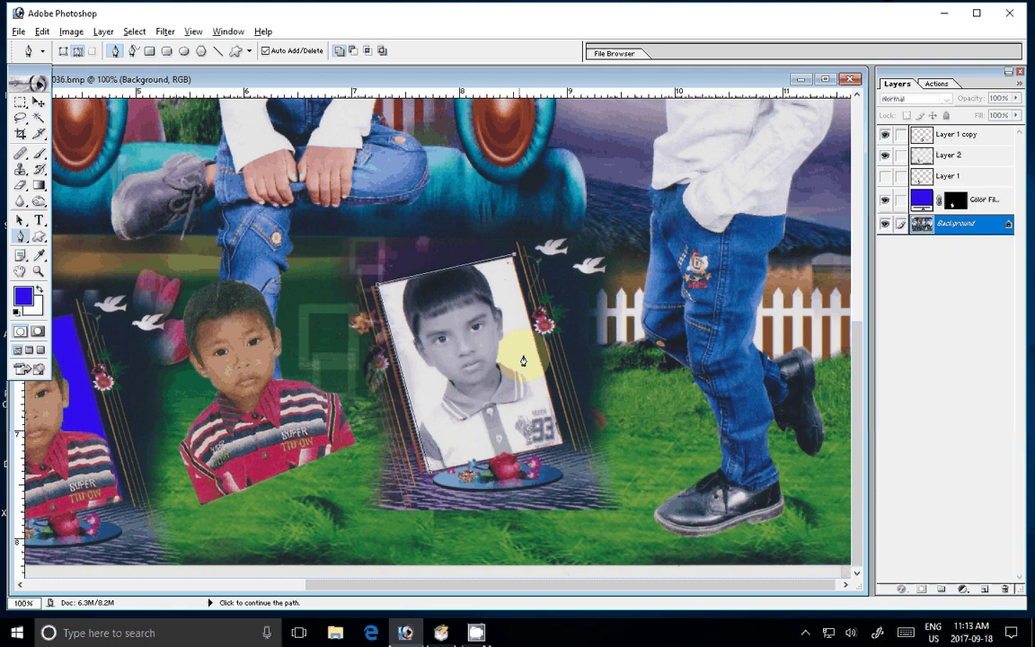
left_click(566, 445)
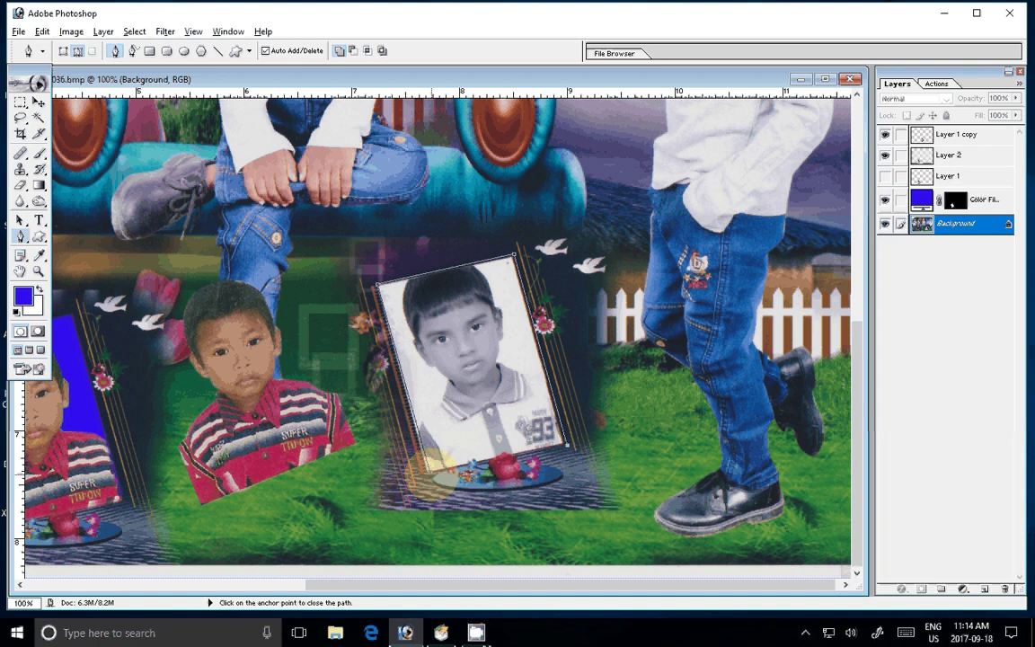
right_click(429, 464)
left_click(530, 437)
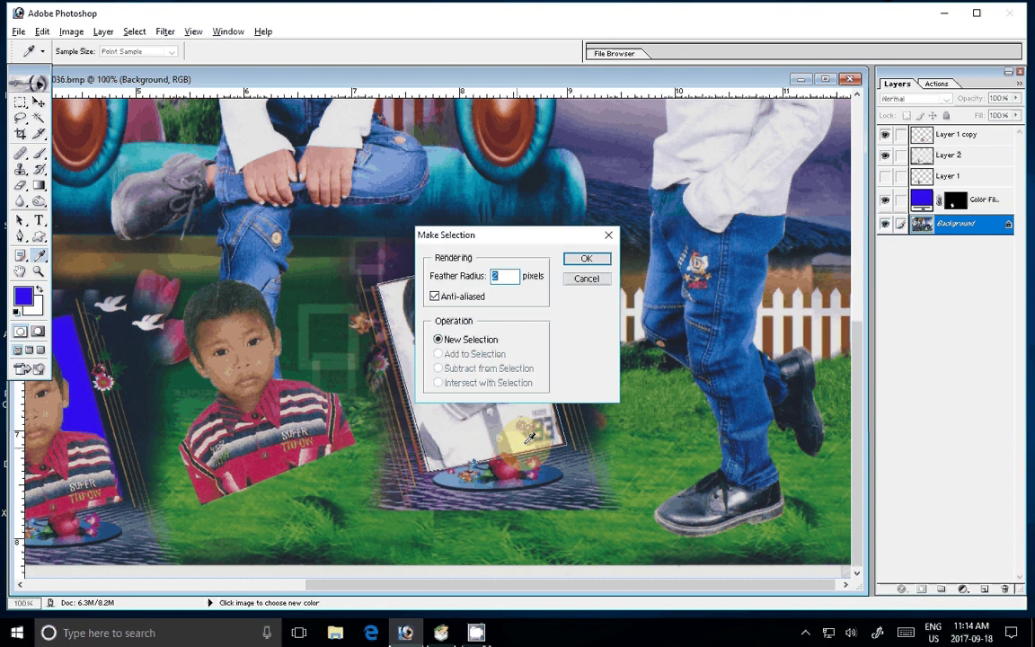
key("Return")
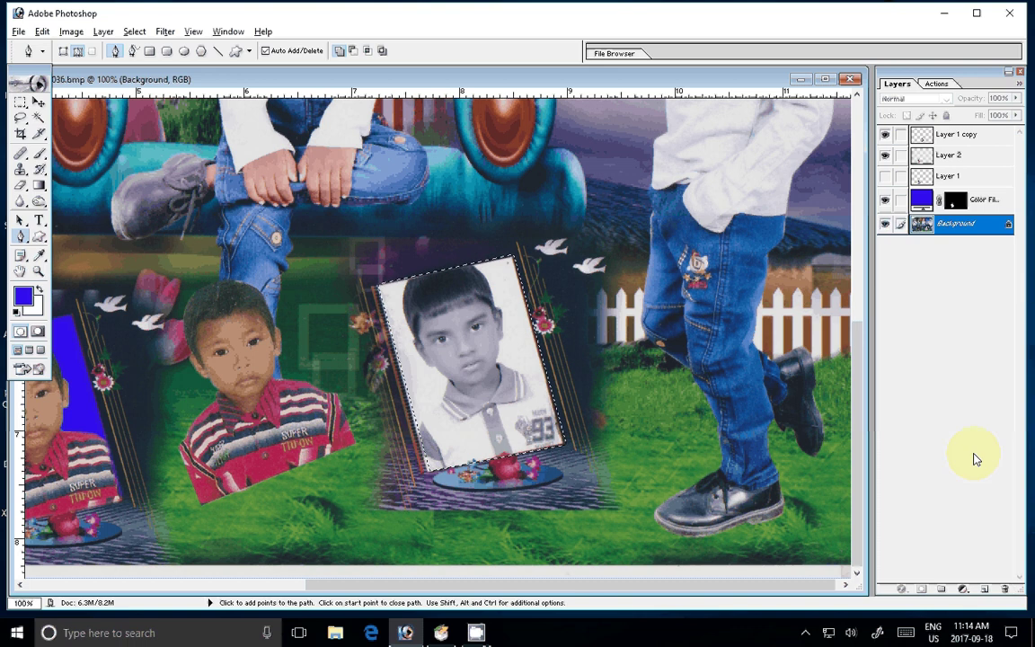
key("alt+bracketright")
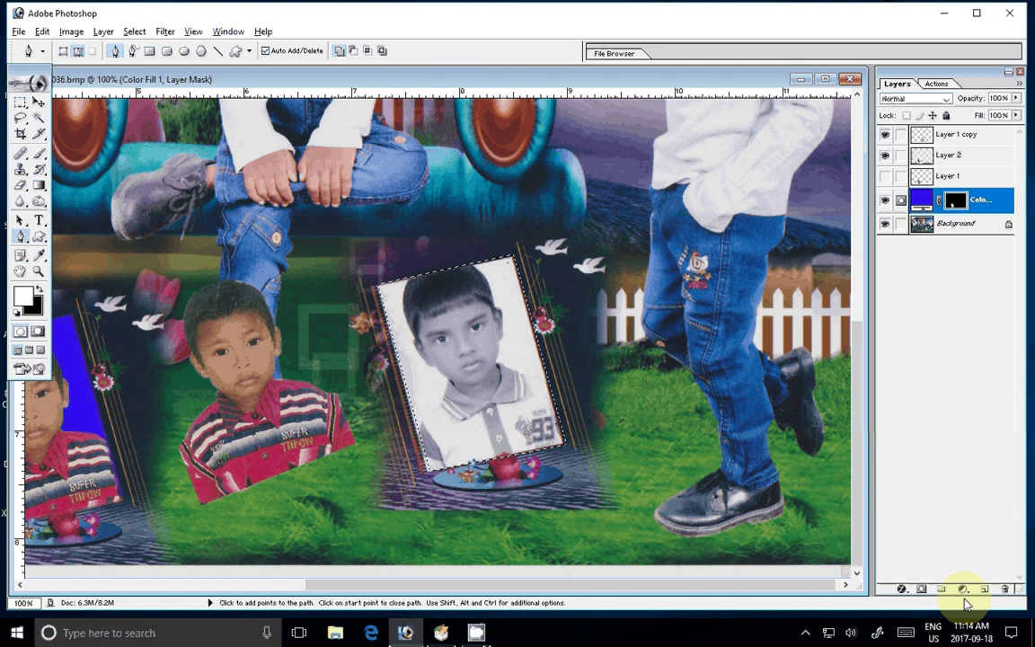
Add an orange-to-yellow linear Gradient Fill layer at 90° over the selected frame.
left_click(962, 589)
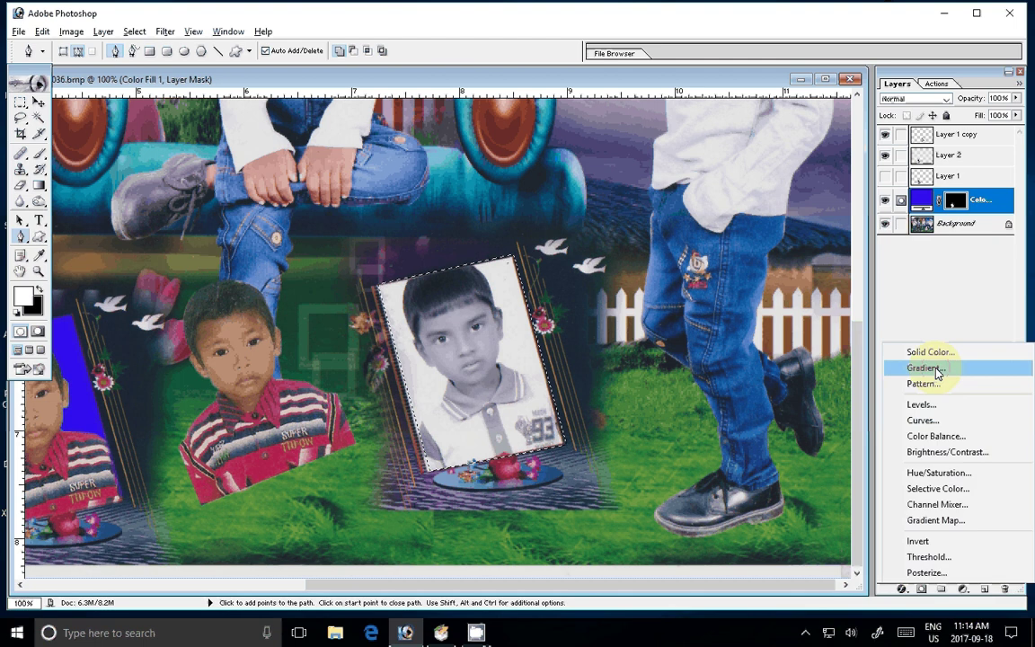
left_click(925, 367)
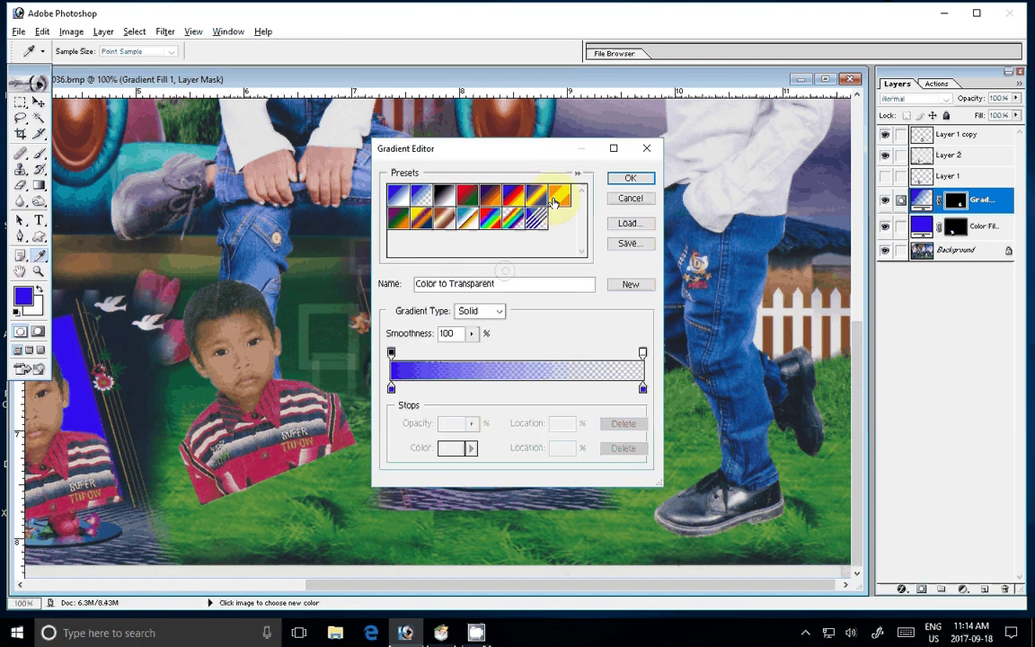
left_click(557, 196)
left_click(628, 179)
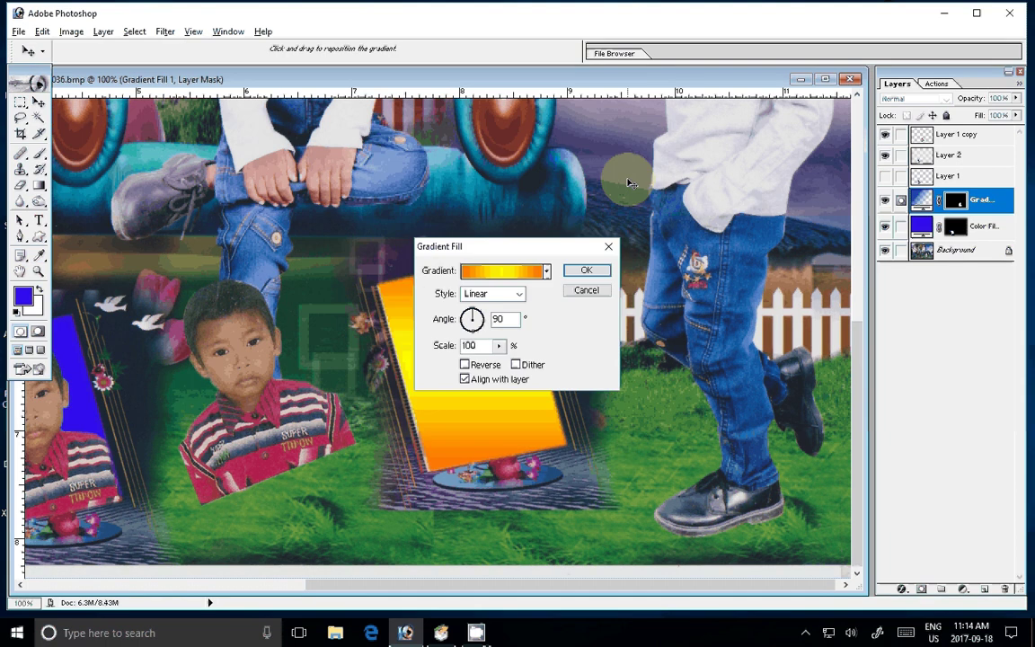
left_click(588, 271)
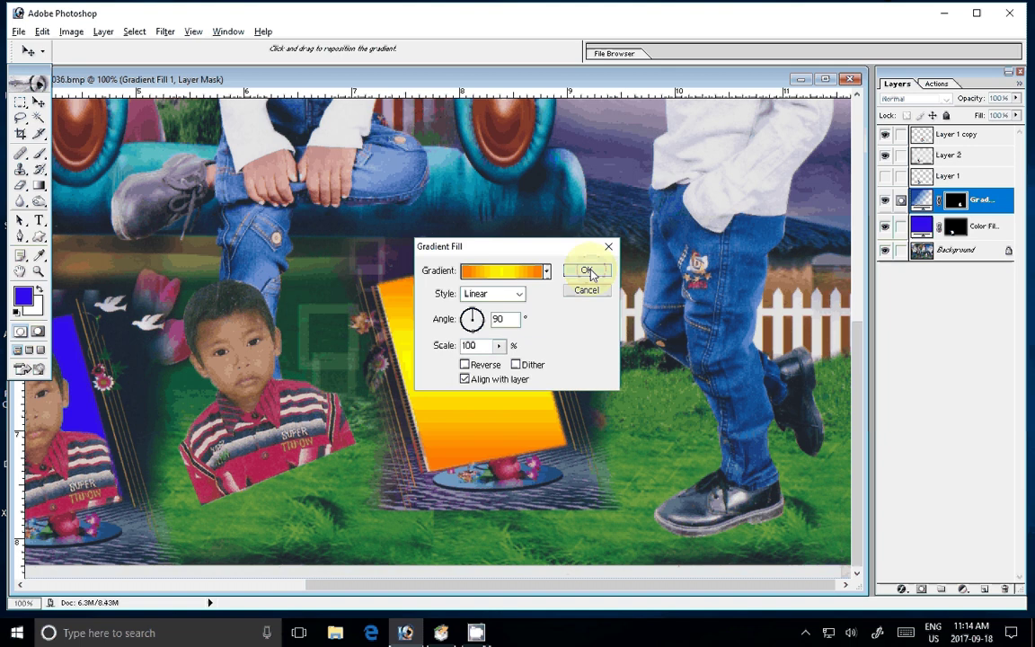
left_click(236, 342)
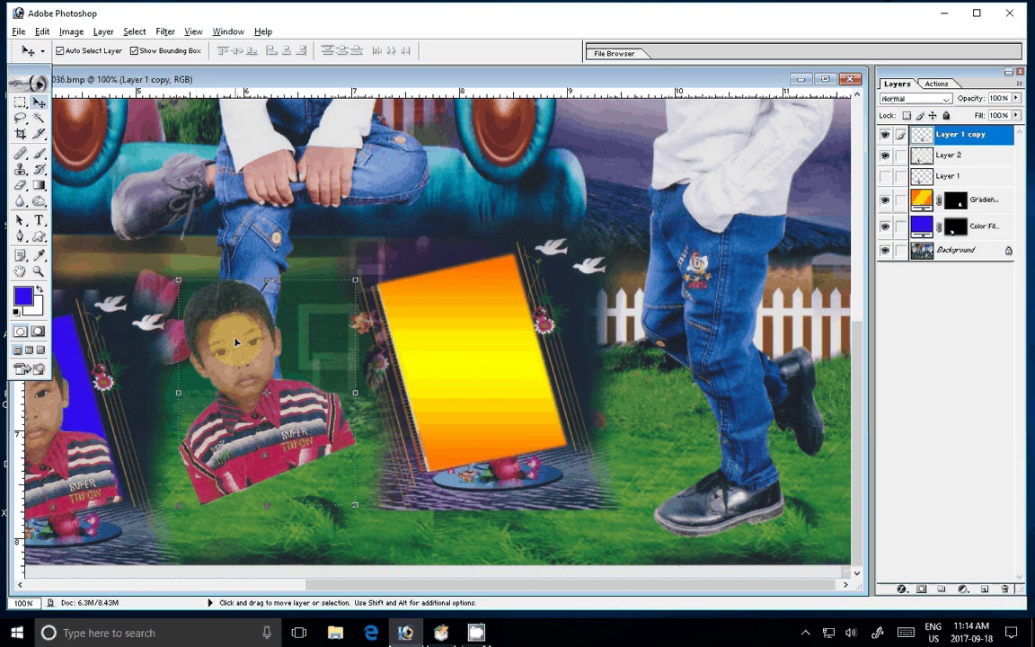
Move the duplicate boy onto the gradient frame and erase his shirt's overhanging lower edge.
left_click_drag(236, 342, 578, 321)
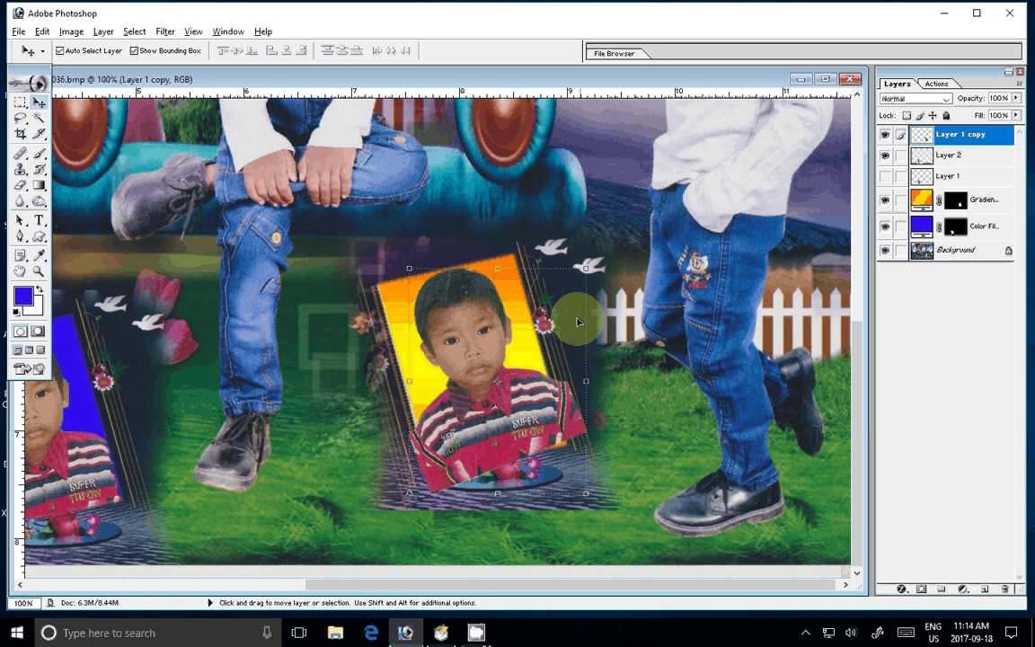
key("e")
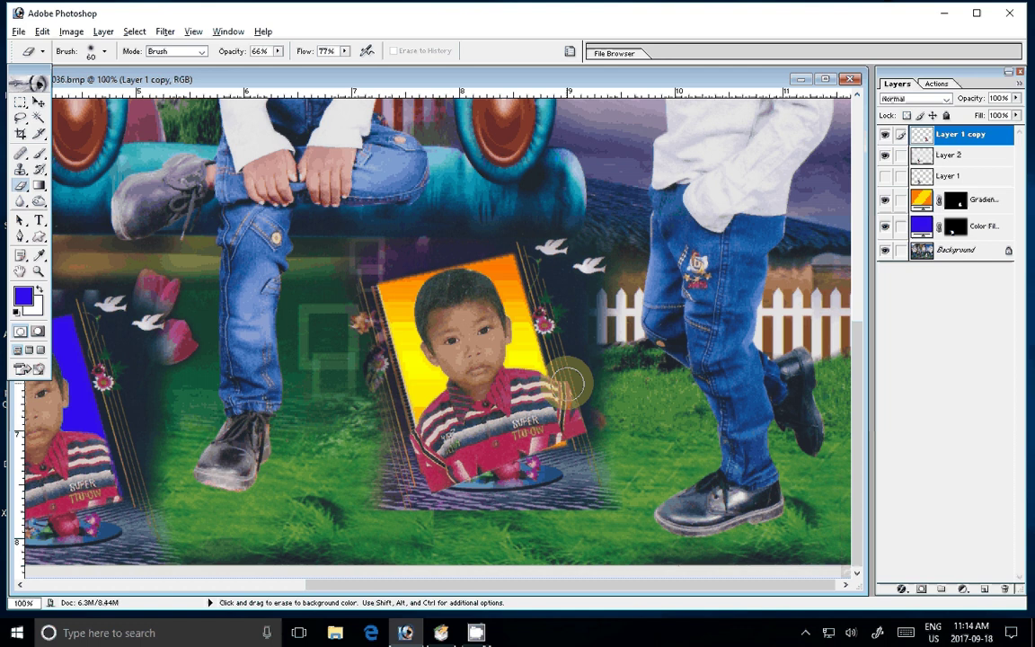
key("bracketright")
left_click_drag(566, 384, 445, 453)
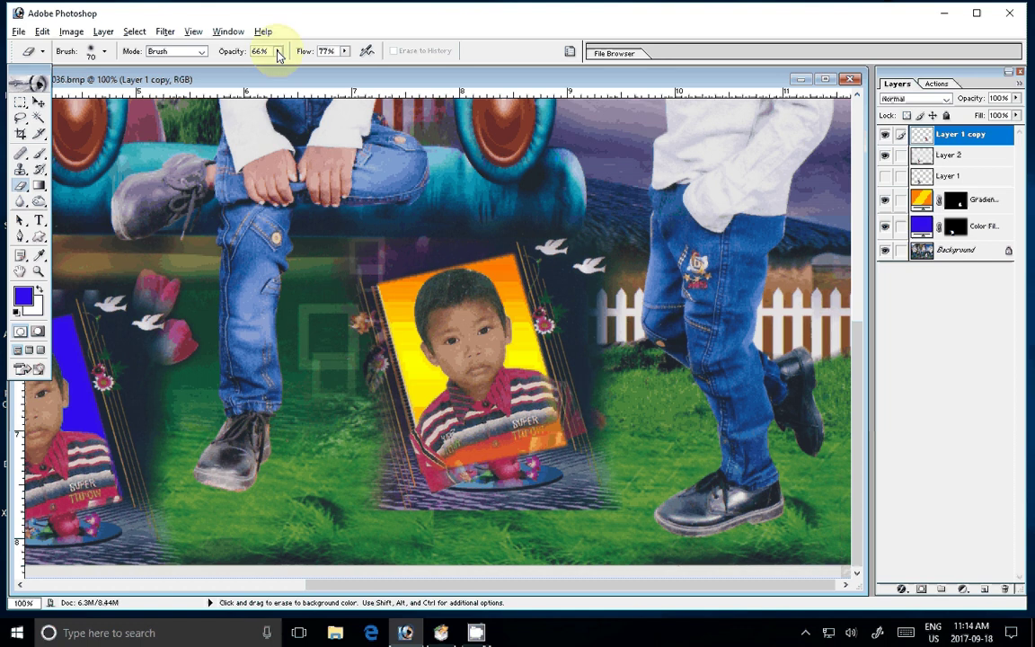
left_click_drag(278, 51, 643, 432)
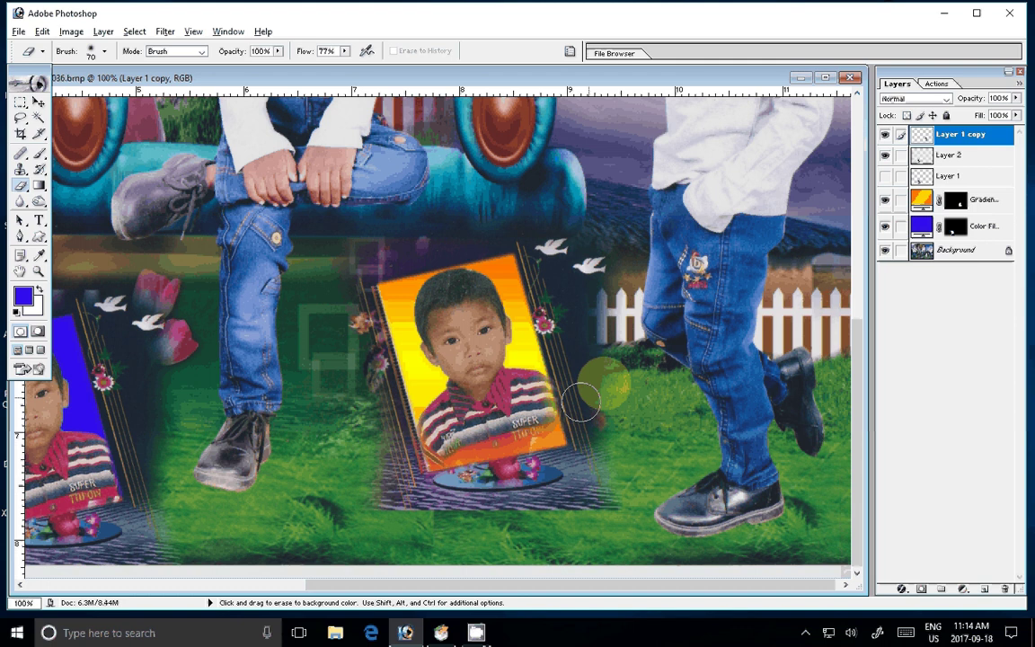
key("z")
key("ctrl+0")
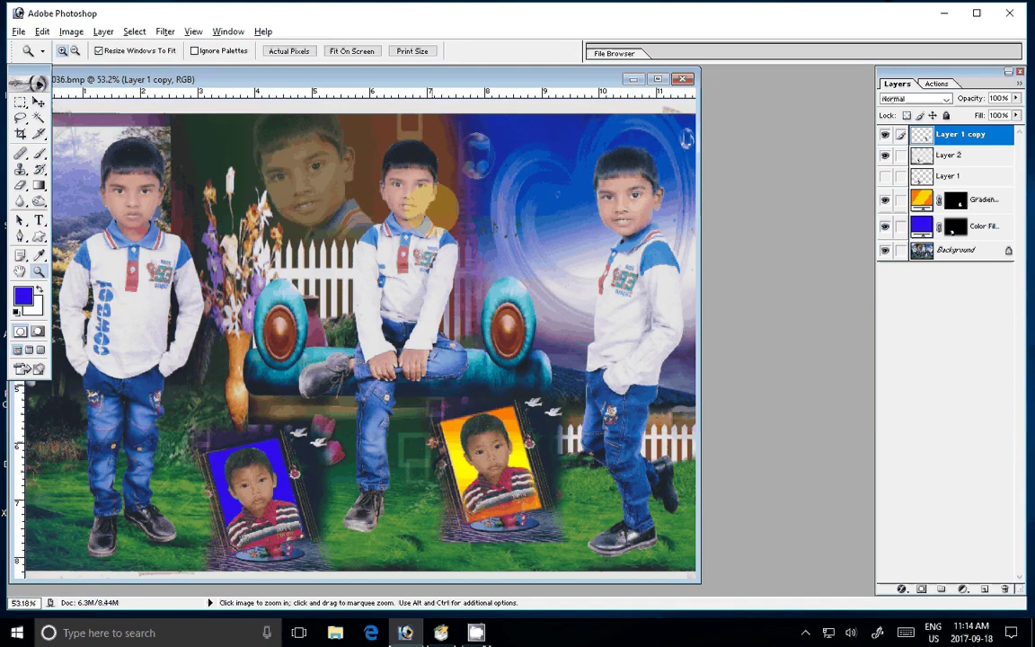
Zoom to 200% on the left boy's face and lower Layer 2 copy opacity to 65%.
left_click(422, 202)
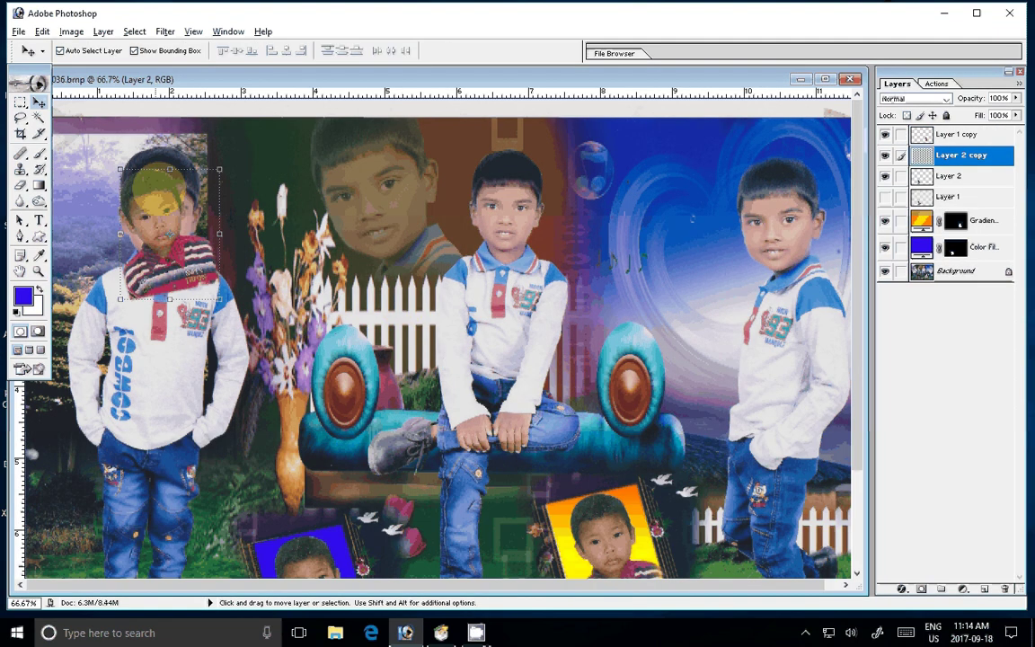
key("z")
left_click(166, 200)
left_click(166, 199)
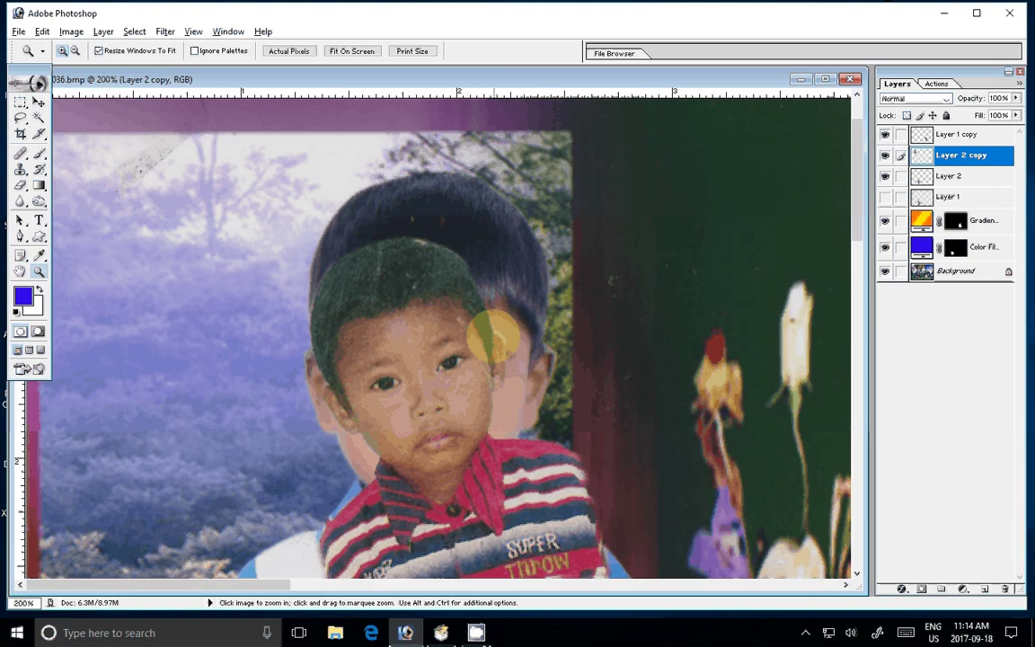
key("ctrl+t")
left_click_drag(653, 190, 705, 243)
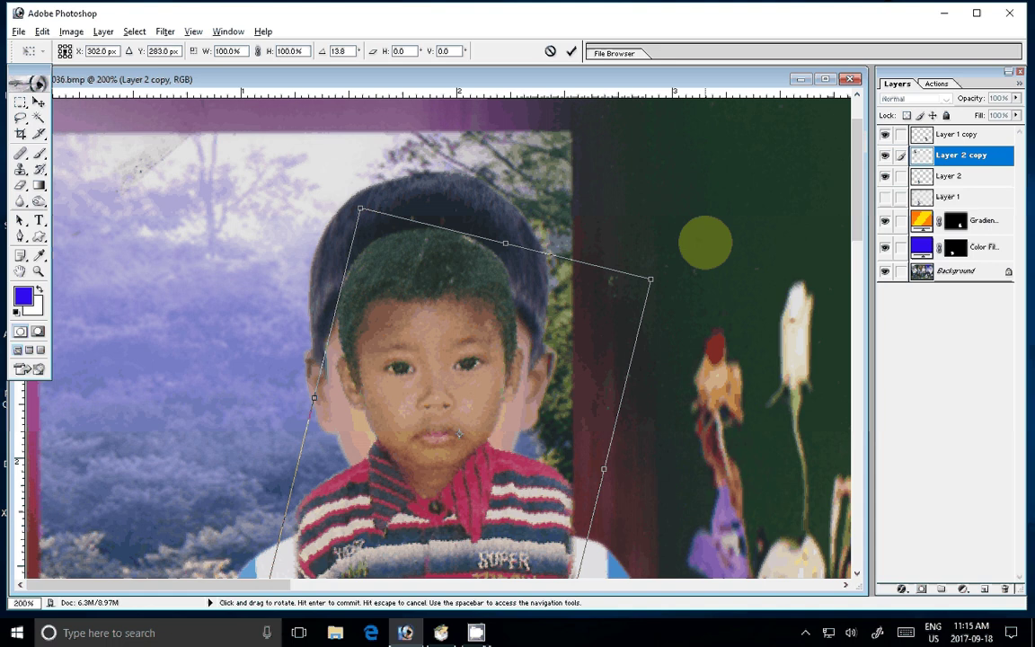
key("Escape")
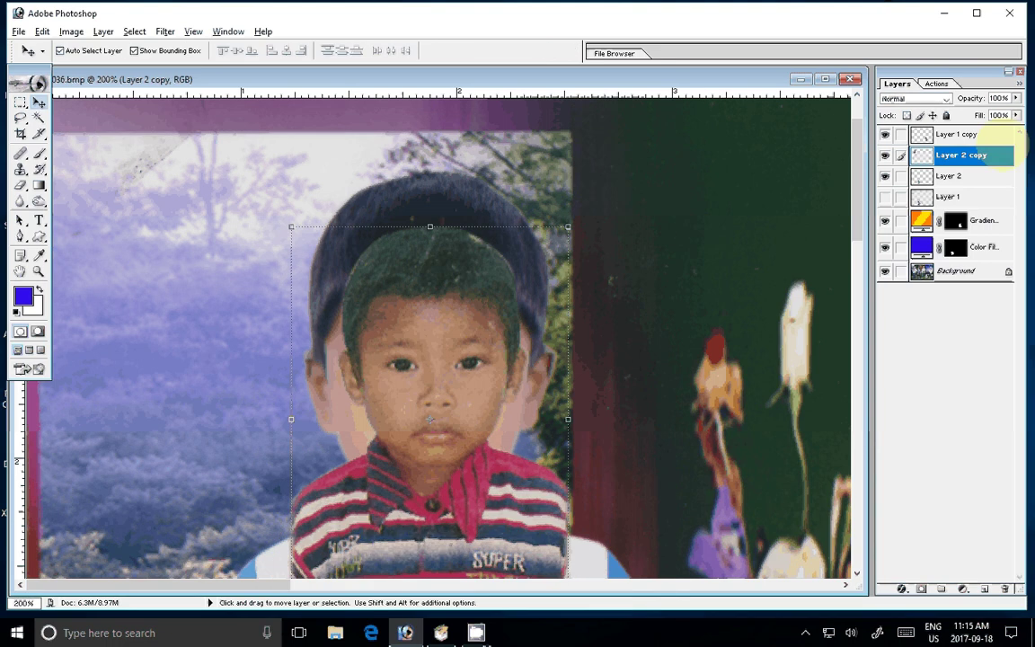
left_click_drag(1015, 98, 991, 114)
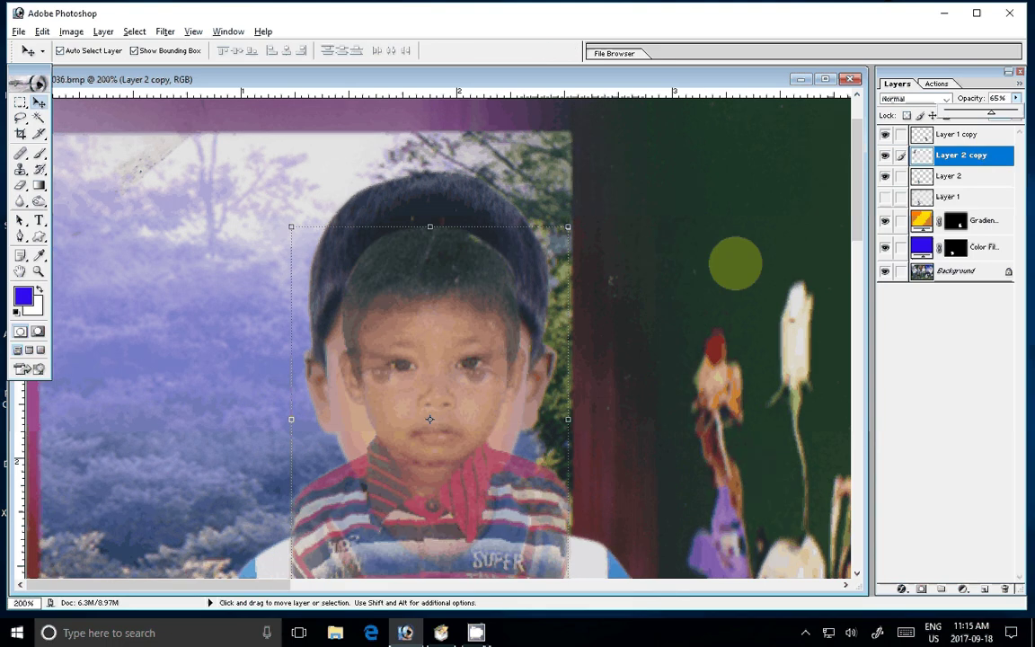
Scale the copied face to 136.5%, align it over the boy, and restore 100% opacity.
left_click_drag(568, 227, 621, 152)
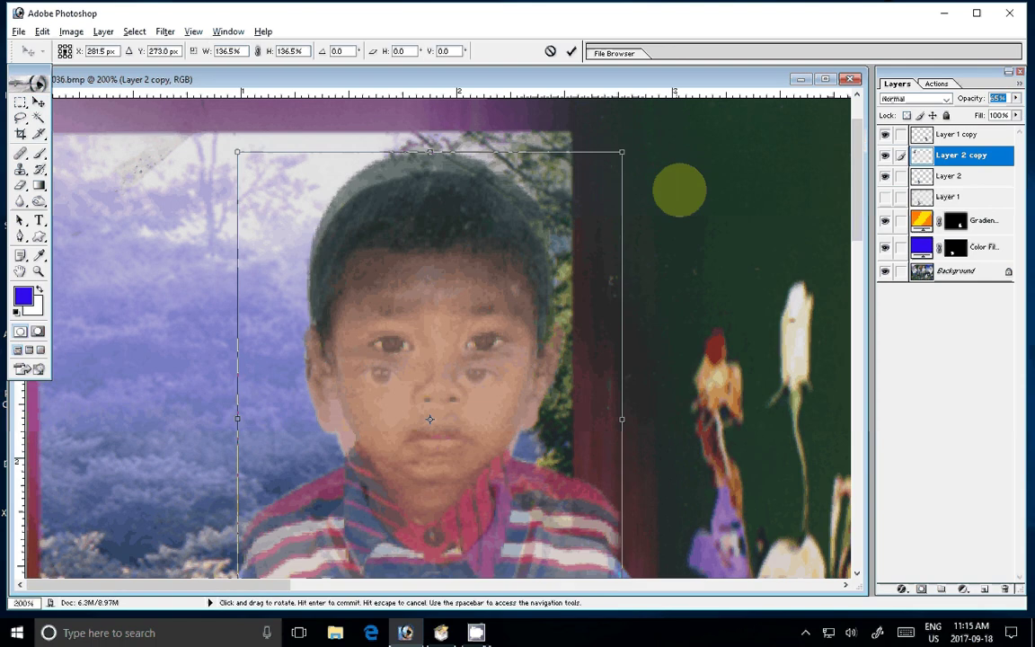
double_click(440, 331)
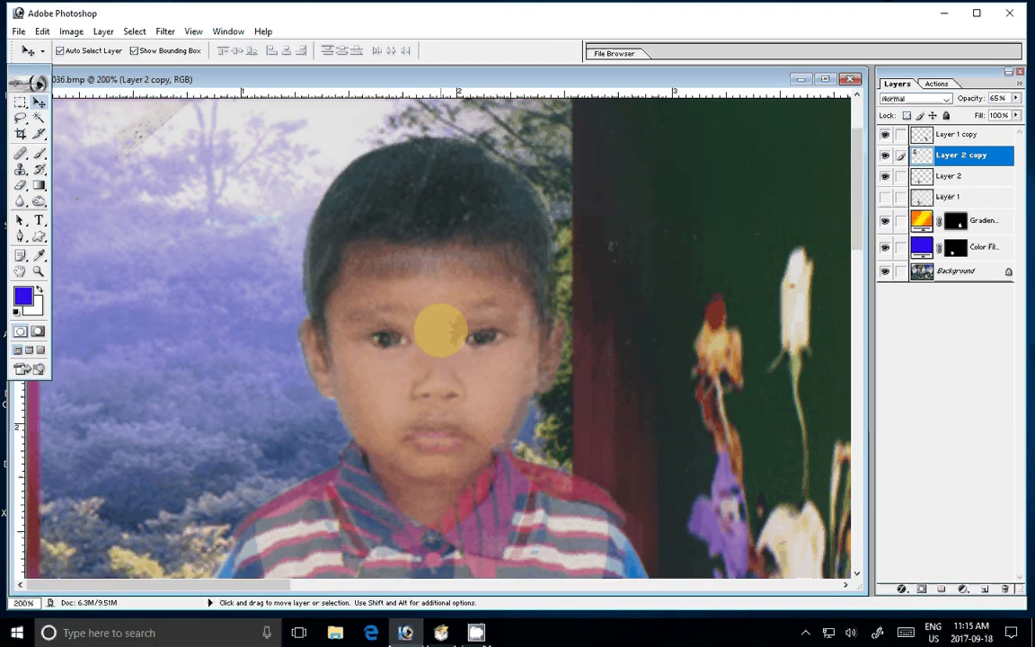
left_click_drag(440, 331, 443, 334)
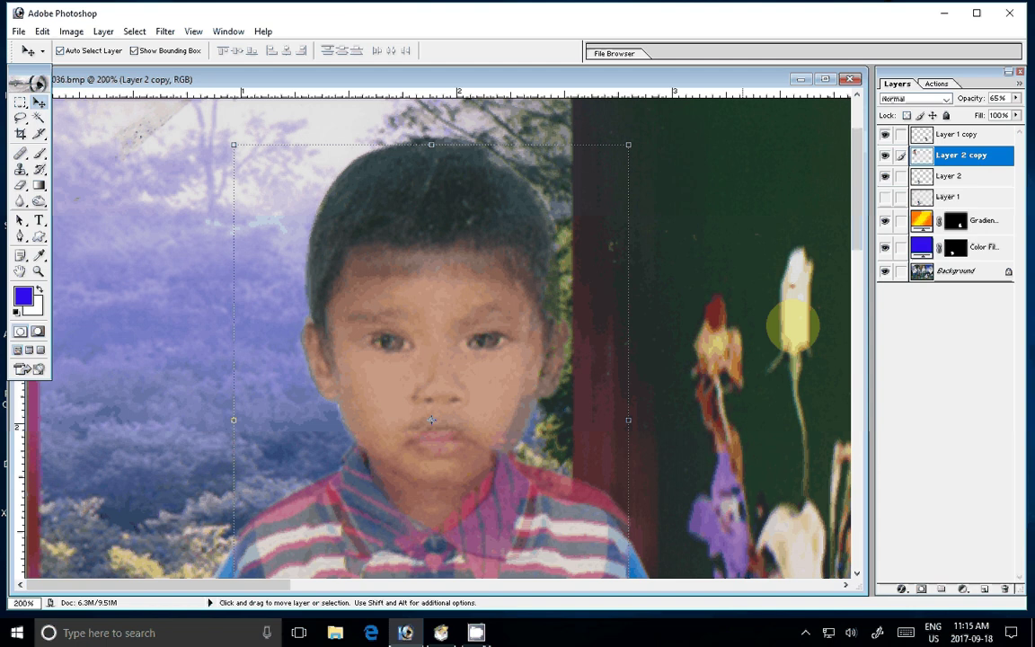
key("0")
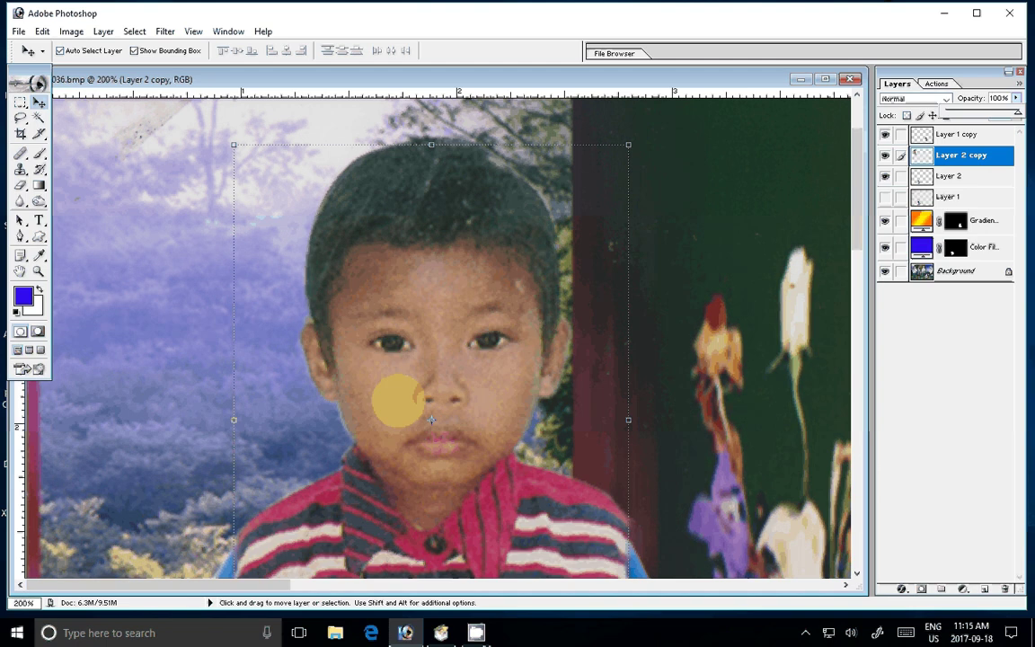
scroll(398, 402, "down", 5)
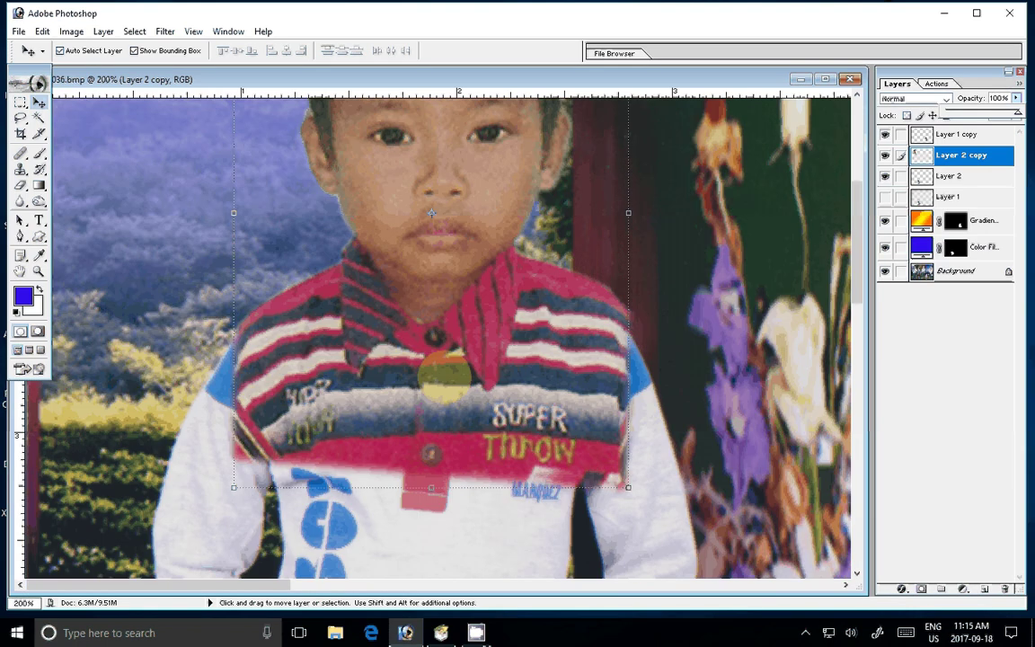
key("p")
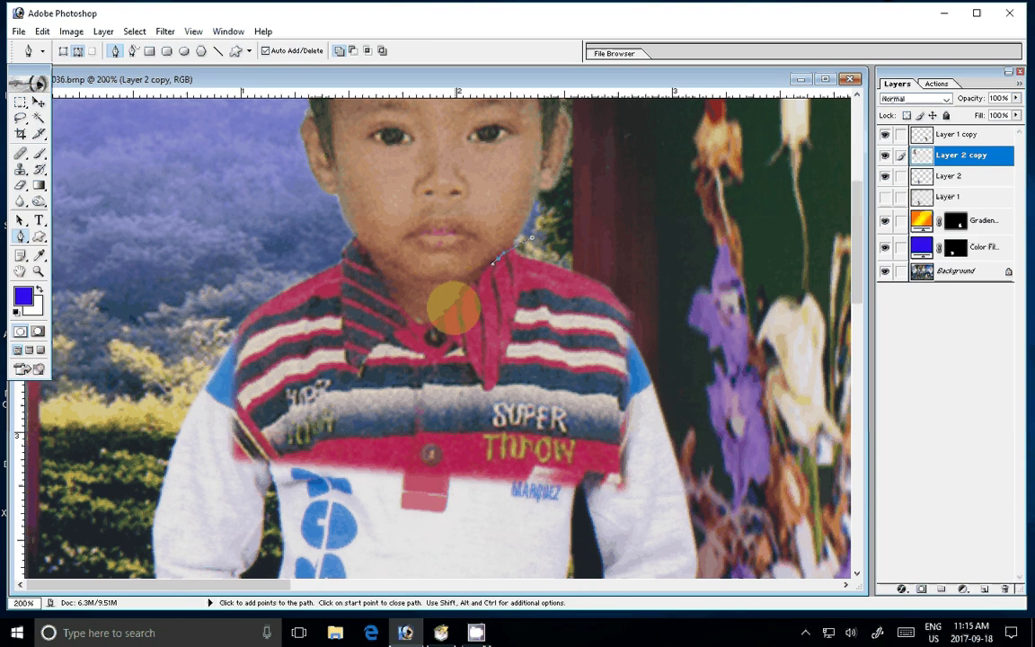
Trace a closed Pen path around the striped shirt on Layer 2 copy.
left_click(367, 251)
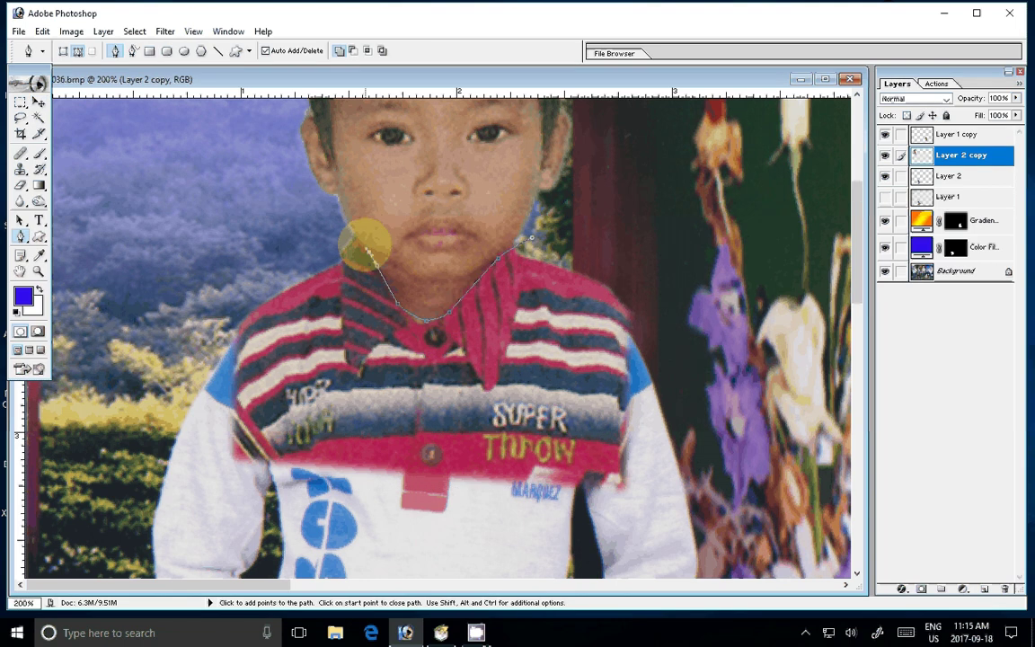
left_click(315, 246)
left_click(222, 285)
left_click(189, 368)
left_click(191, 465)
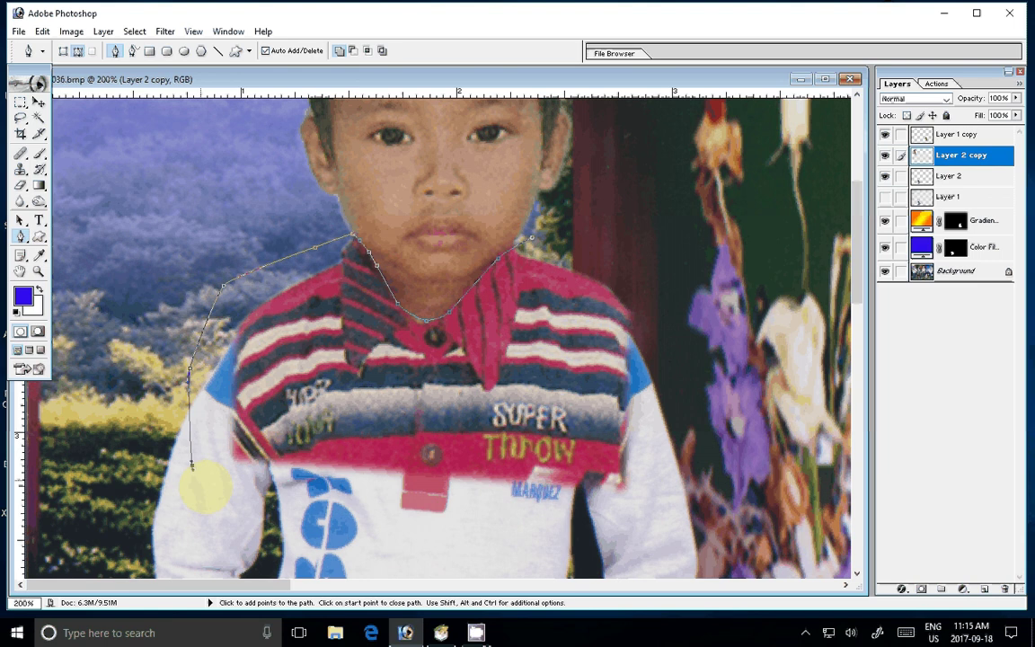
left_click(212, 494)
left_click(462, 525)
left_click(606, 535)
left_click(693, 388)
left_click(673, 249)
left_click(634, 213)
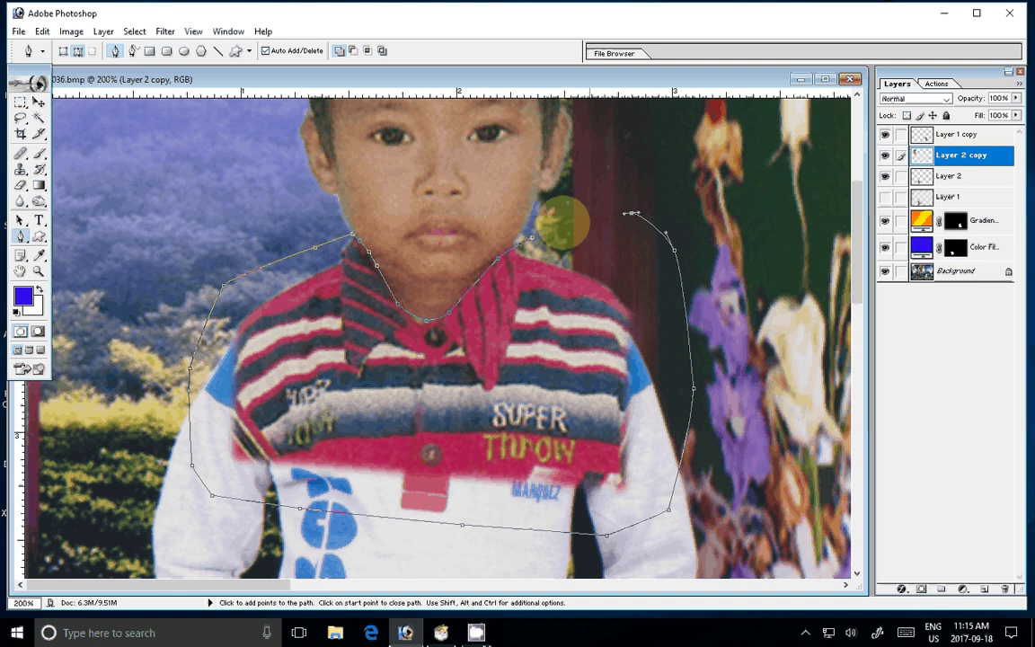
left_click(531, 238)
Turn the shirt path into a feathered selection, remove the shirt, and deselect.
right_click(553, 240)
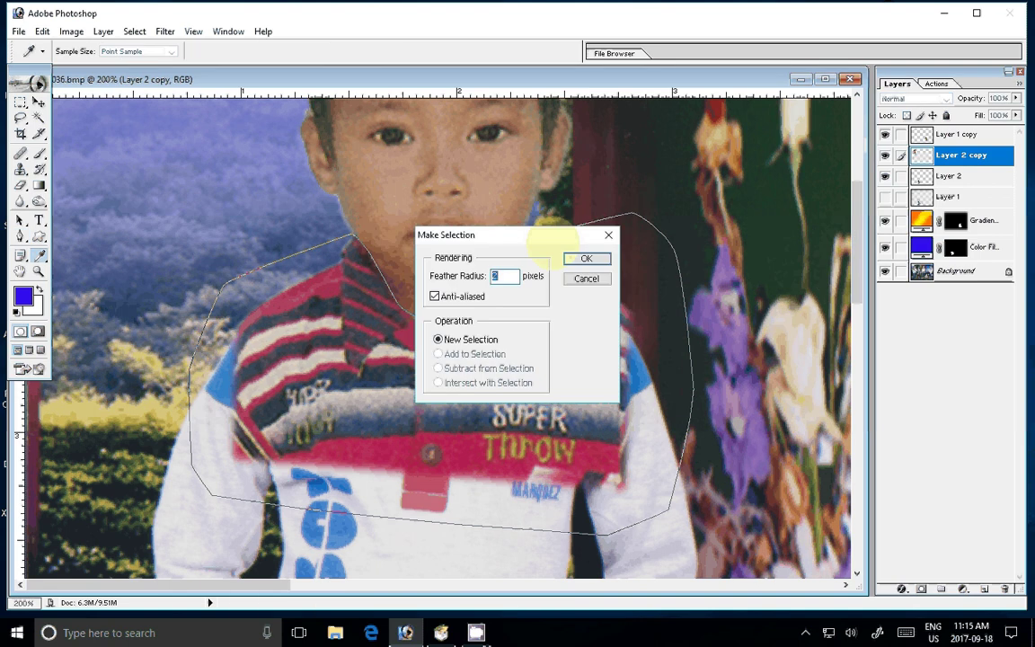
key("Return")
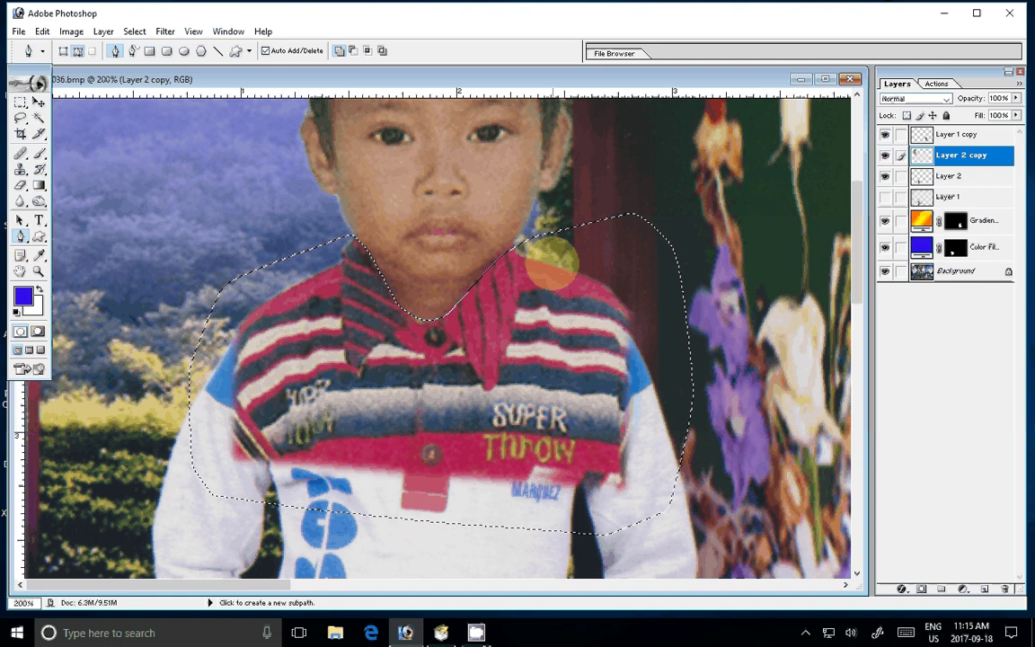
key("m")
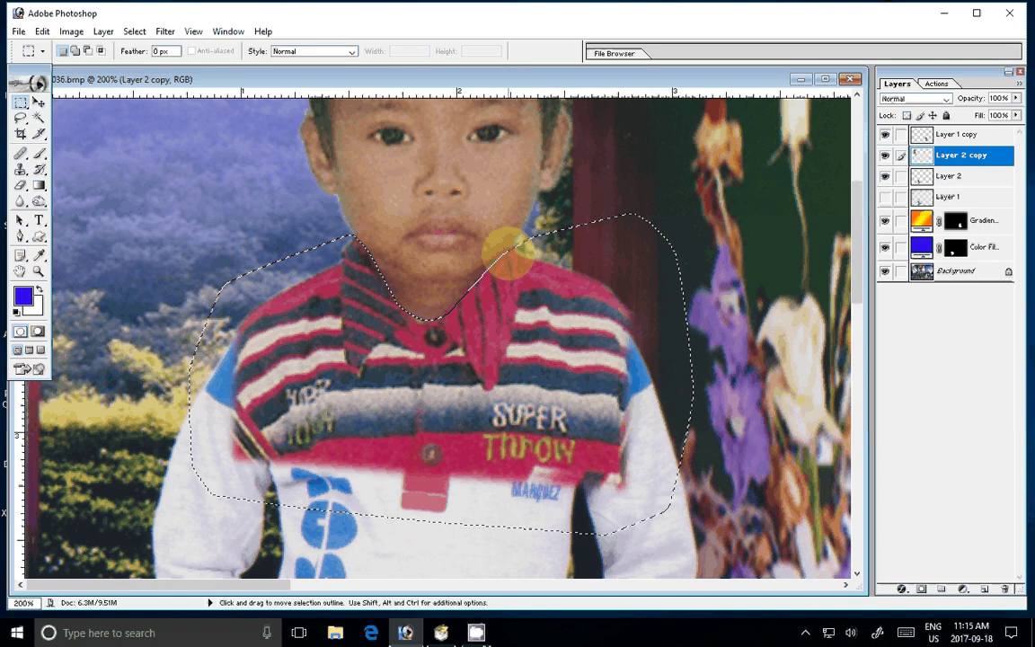
key("ctrl+alt+d")
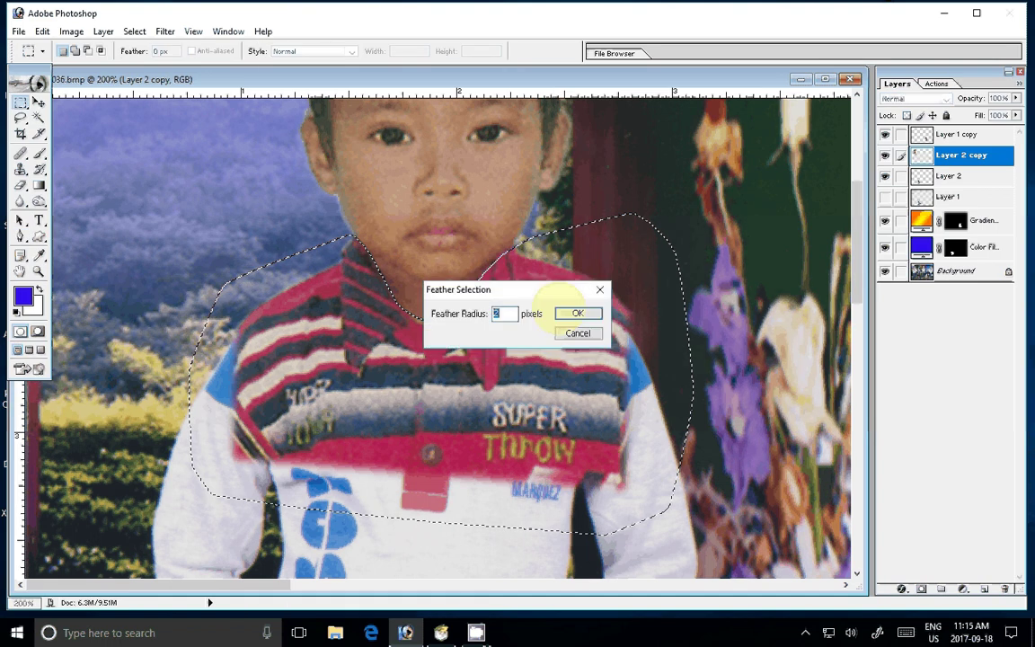
left_click(564, 312)
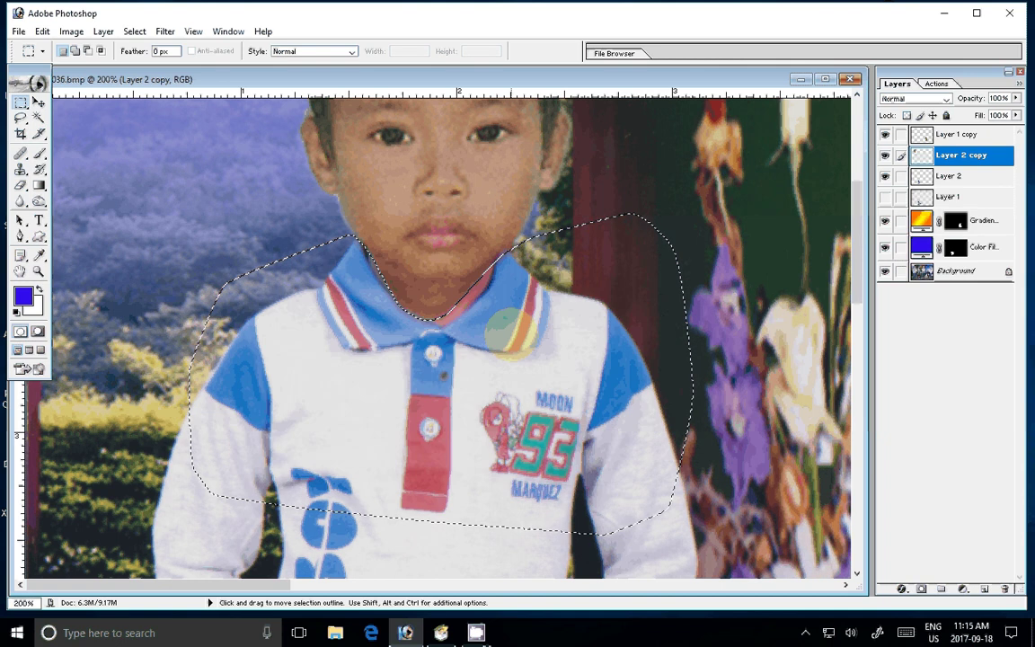
key("ctrl+d")
key("z")
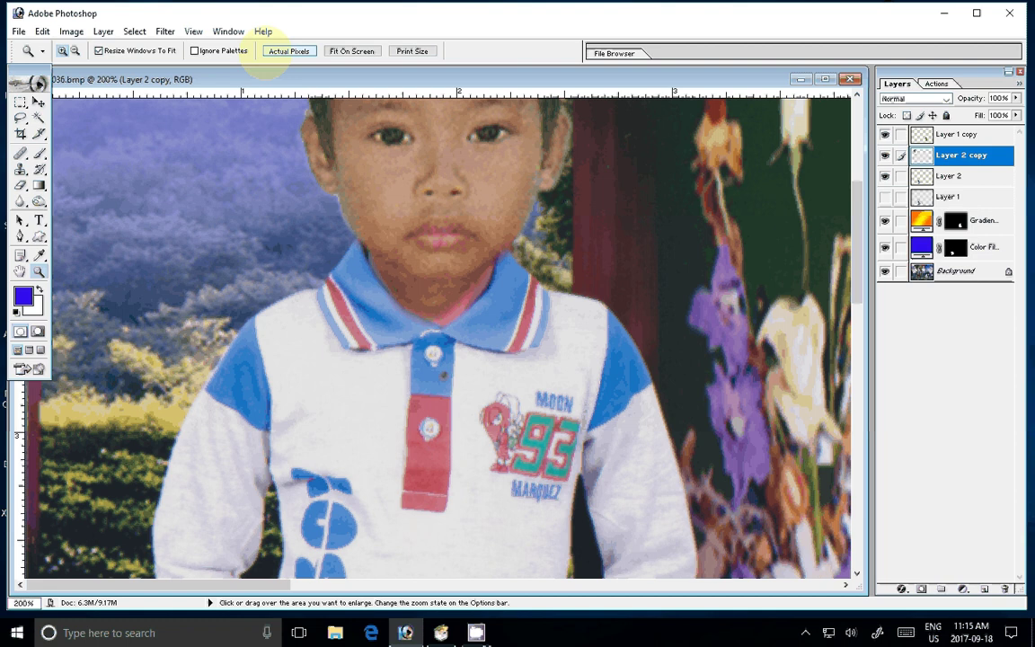
Shrink the pasted face on Layer 2 copy to 93.9%.
scroll(408, 260, "up", 5)
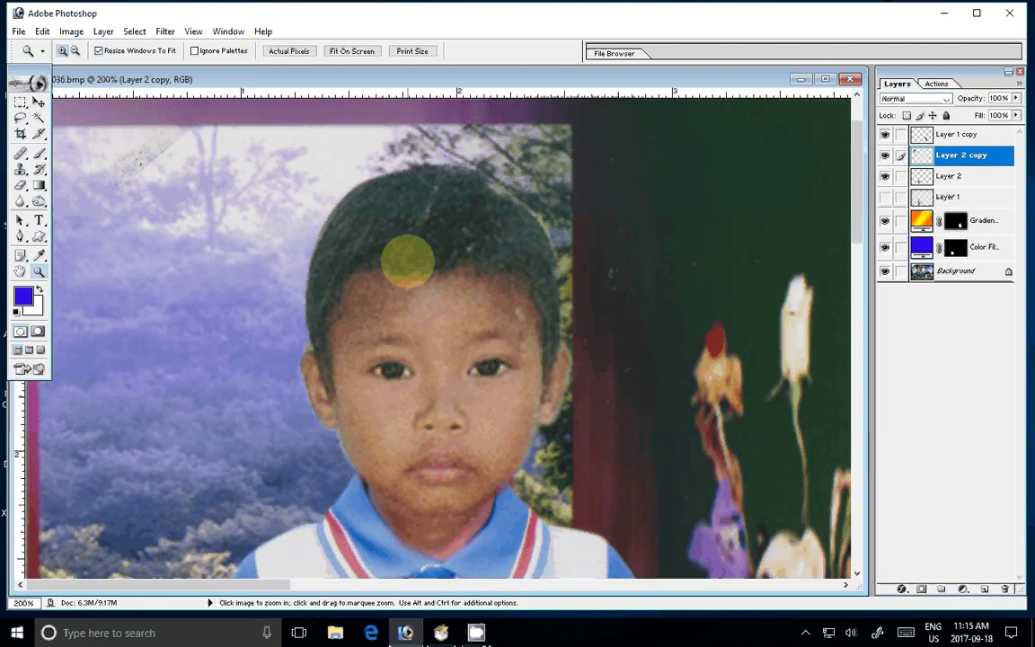
key("ctrl+t")
left_click_drag(580, 162, 568, 184)
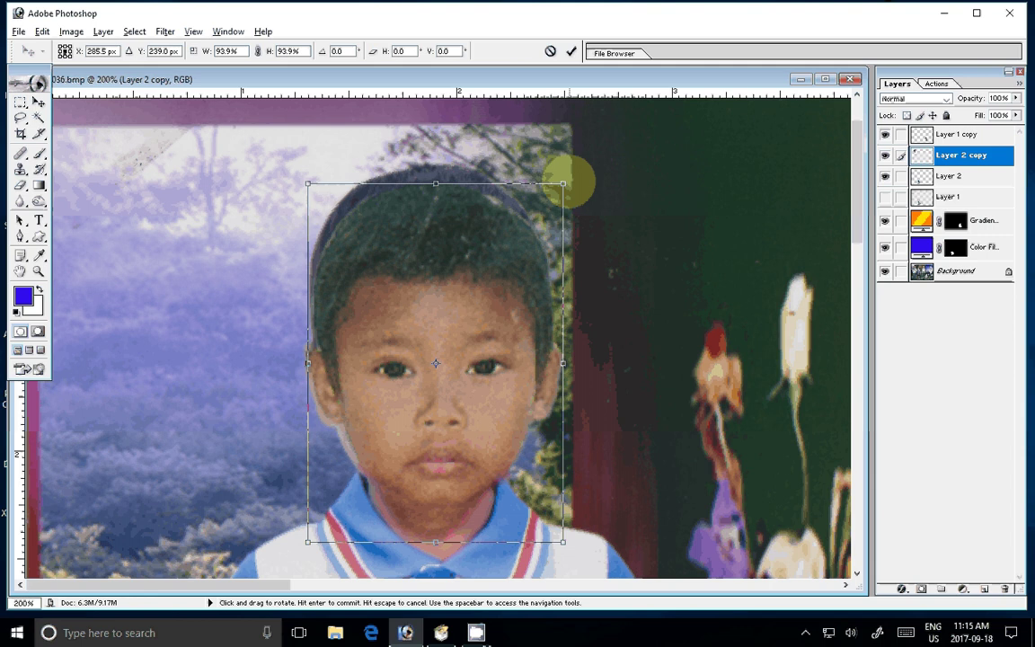
double_click(425, 336)
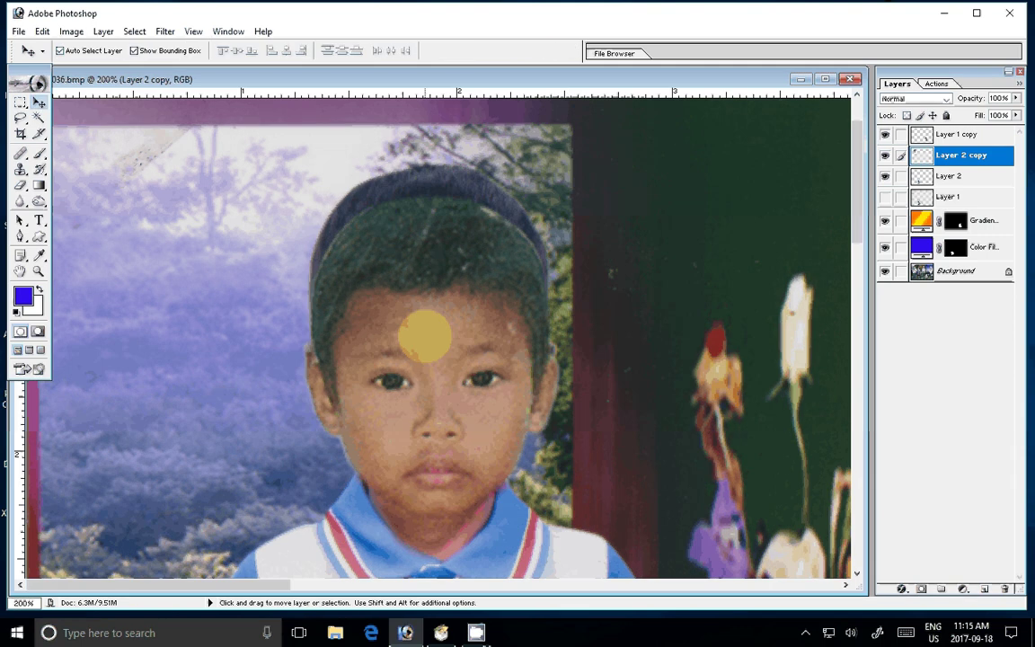
left_click(425, 336)
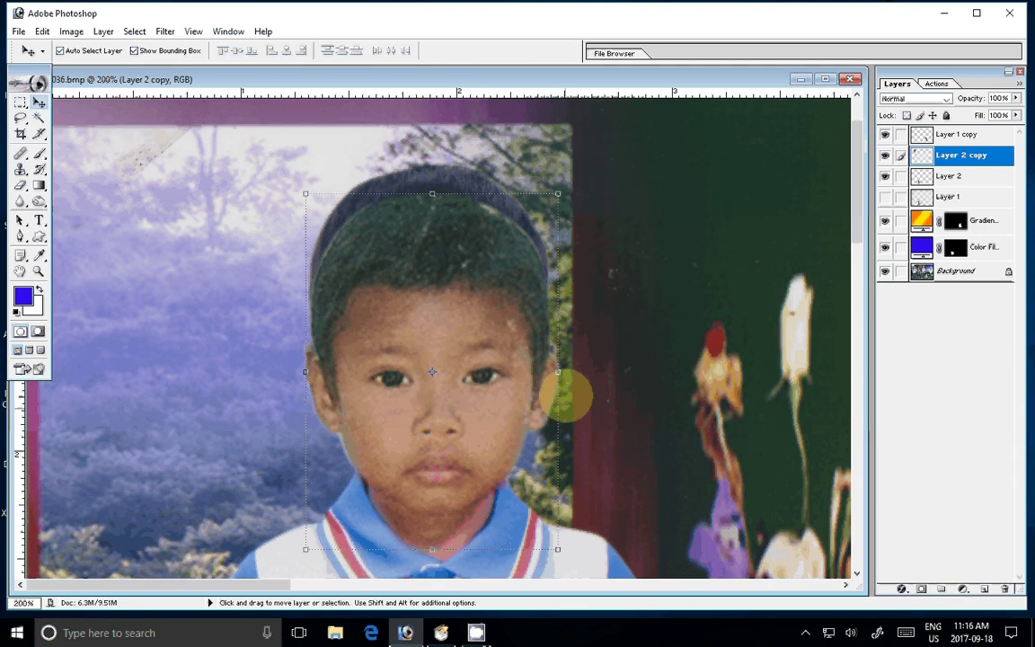
Erase stray face edges and clone-stamp the neck into the blue collar with a size-20 brush.
key("e")
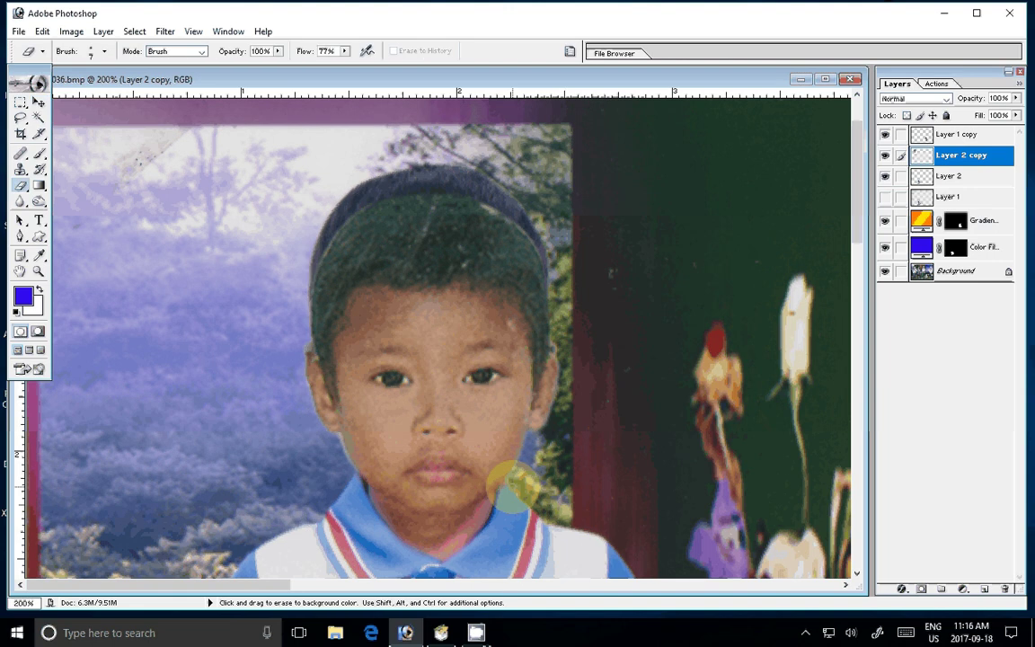
scroll(512, 485, "down", 3)
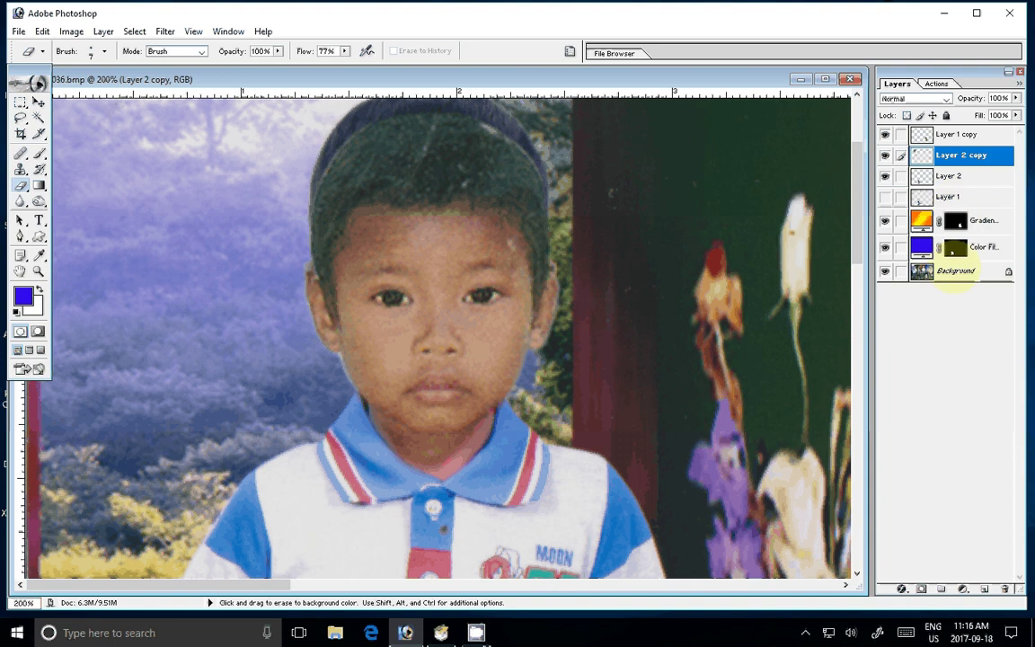
key("v")
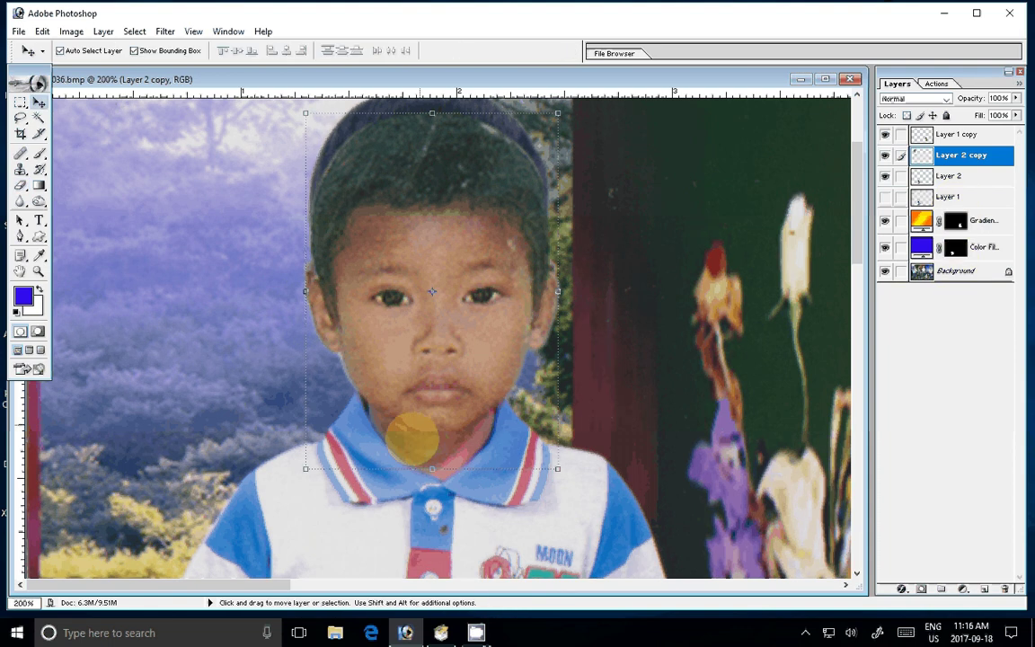
key("s")
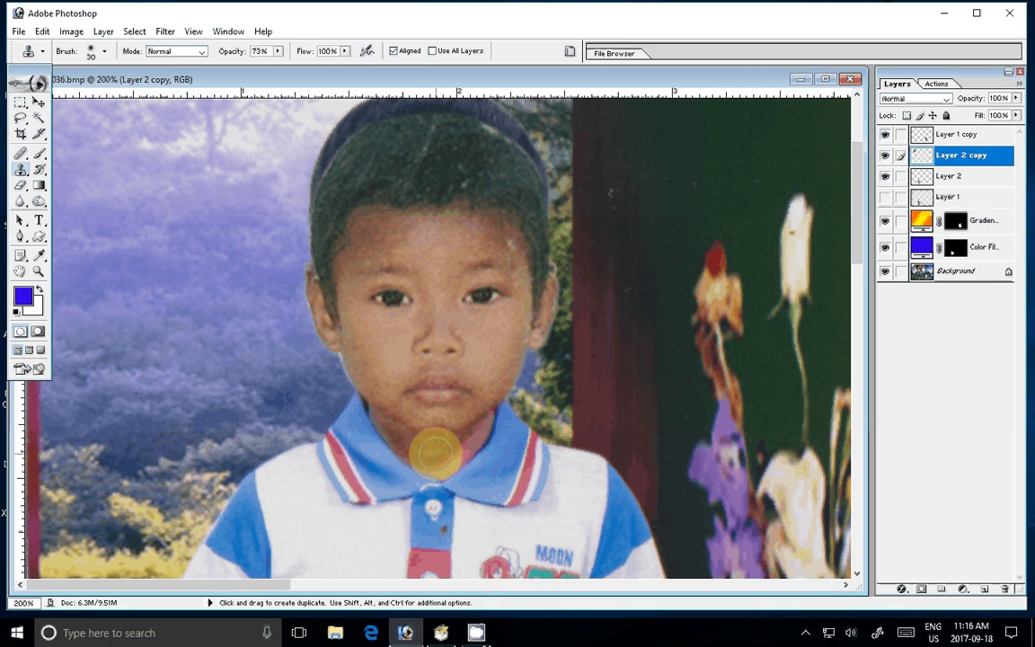
key("bracketleft")
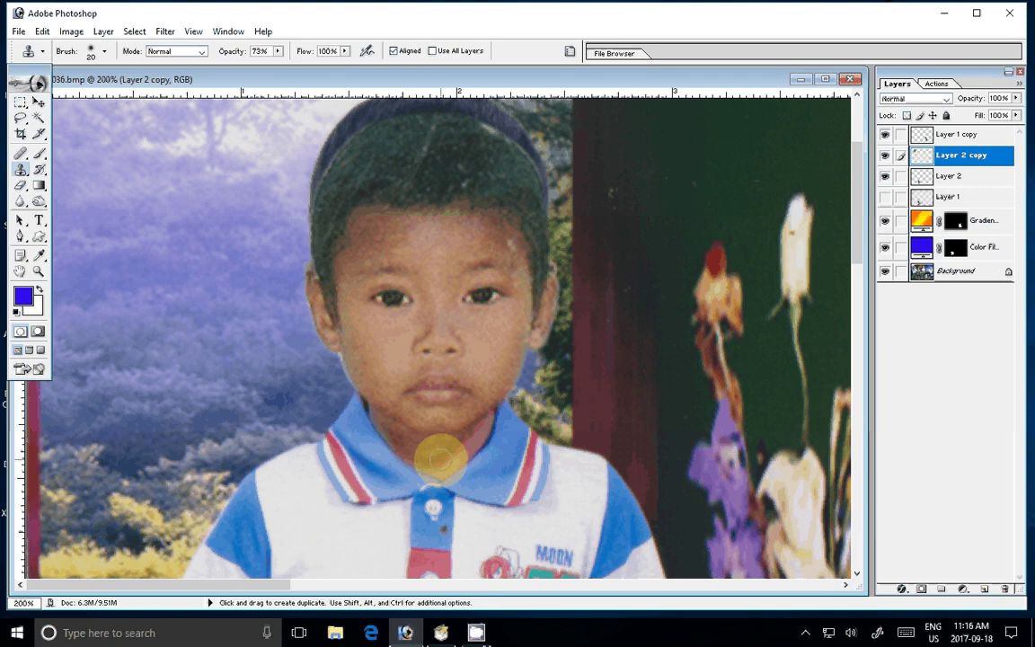
left_click_drag(440, 458, 482, 428)
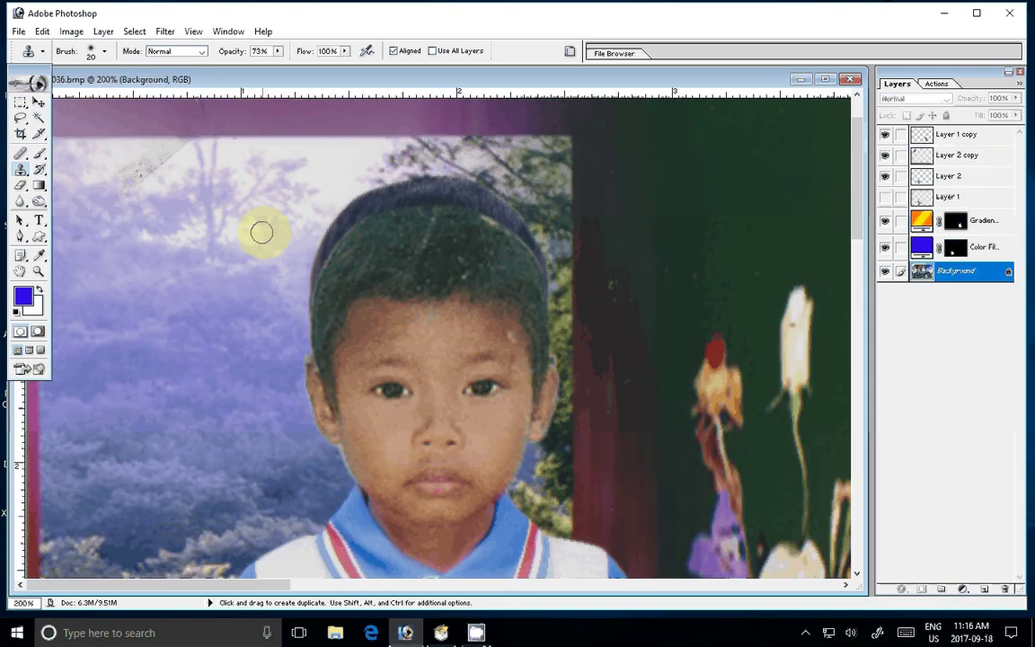
Set the Clone Stamp brush to 77% flow and 100% opacity.
key("bracketright")
key("bracketright")
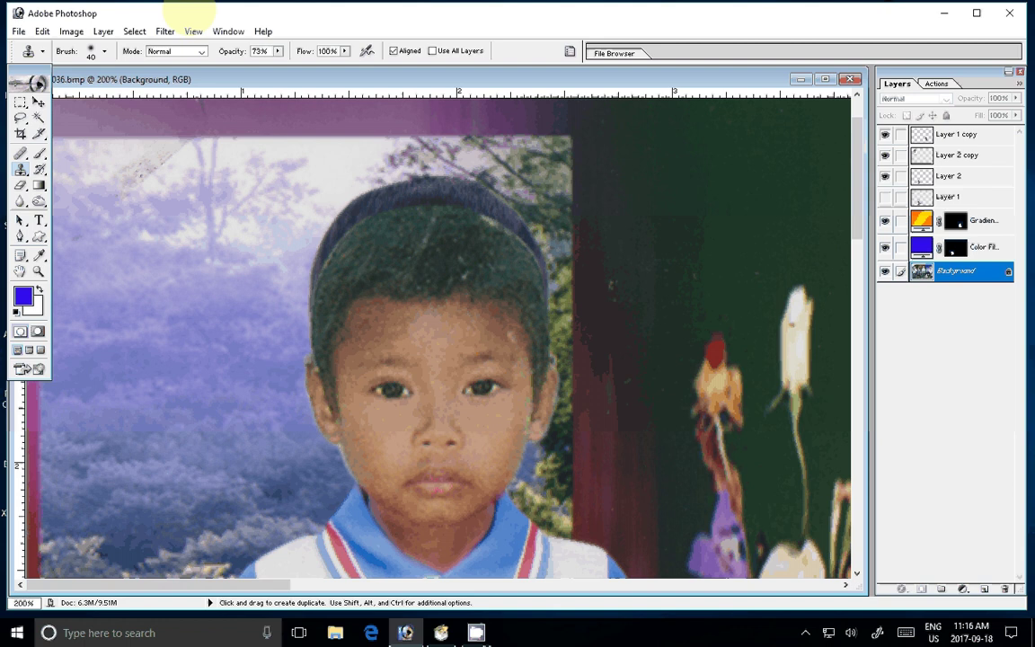
key("Return")
key("Tab")
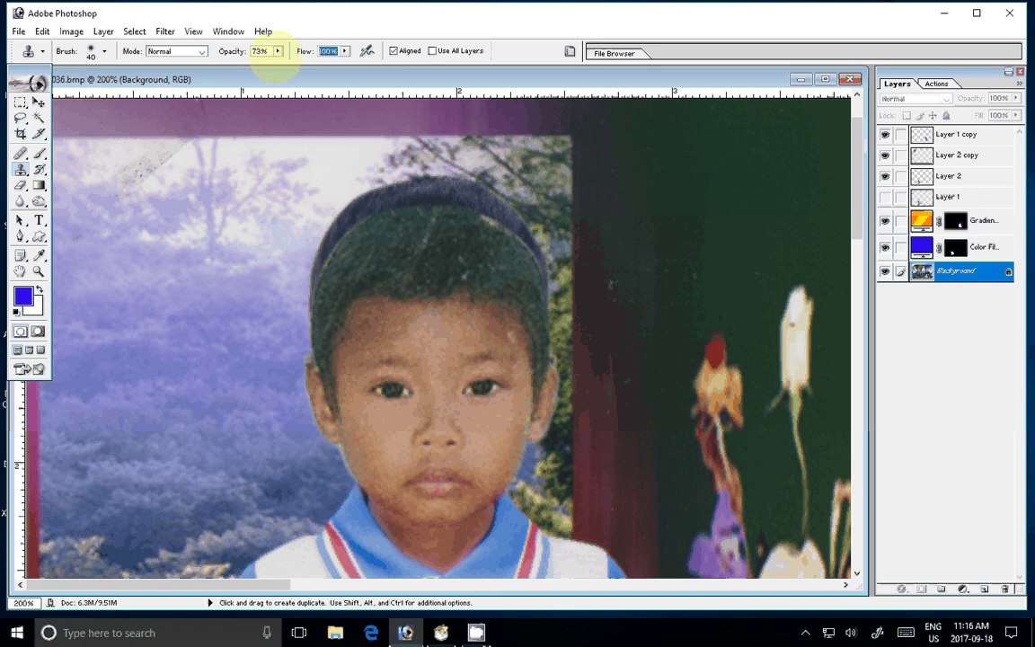
type("77")
key("shift+Tab")
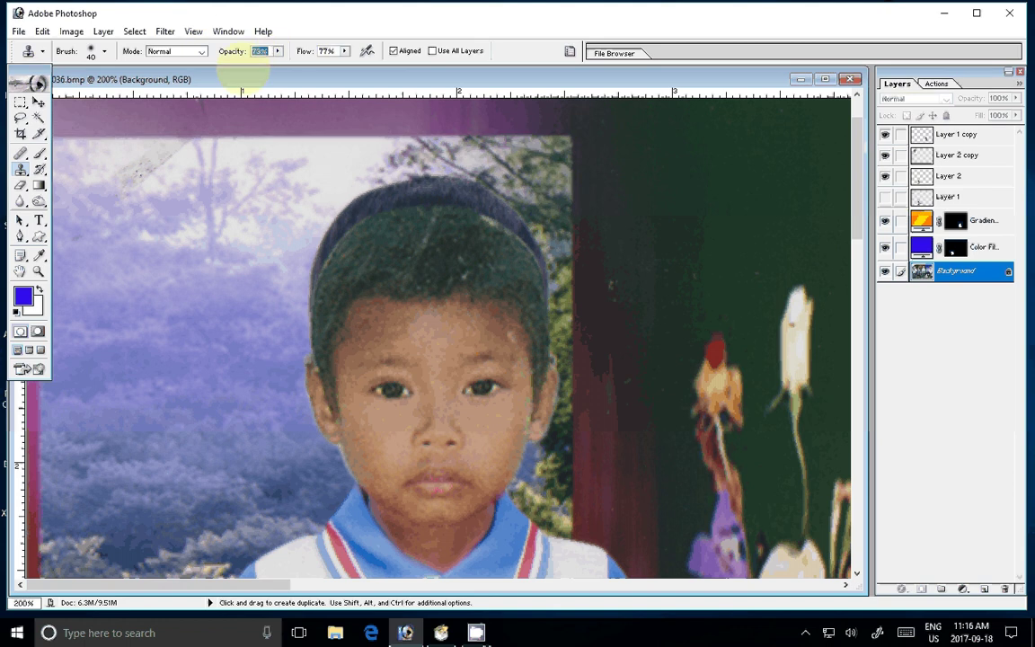
left_click_drag(277, 52, 279, 66)
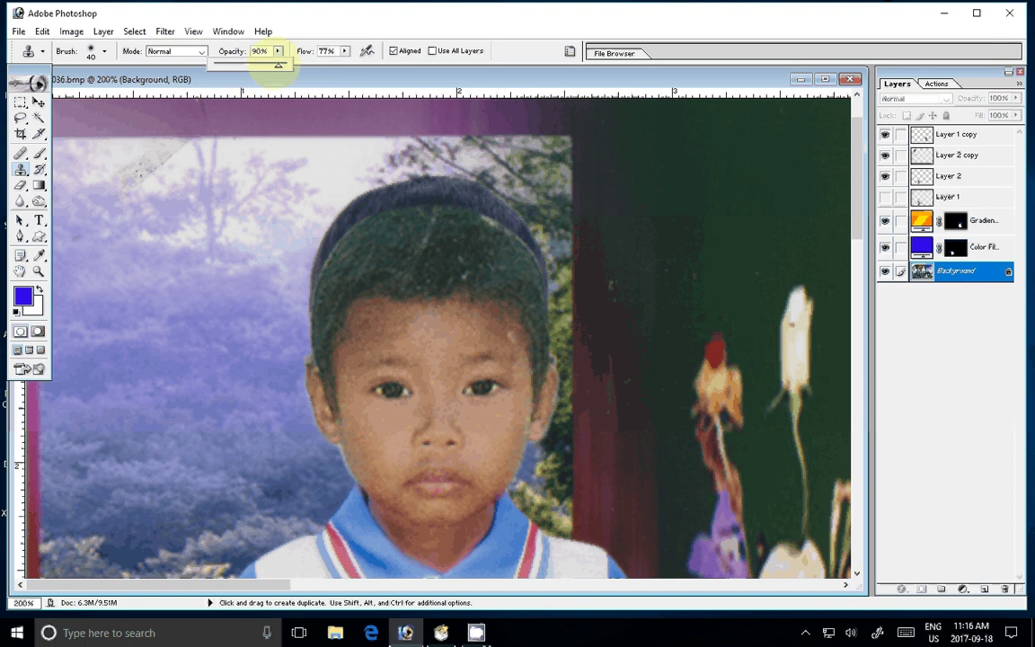
left_click_drag(279, 66, 314, 234)
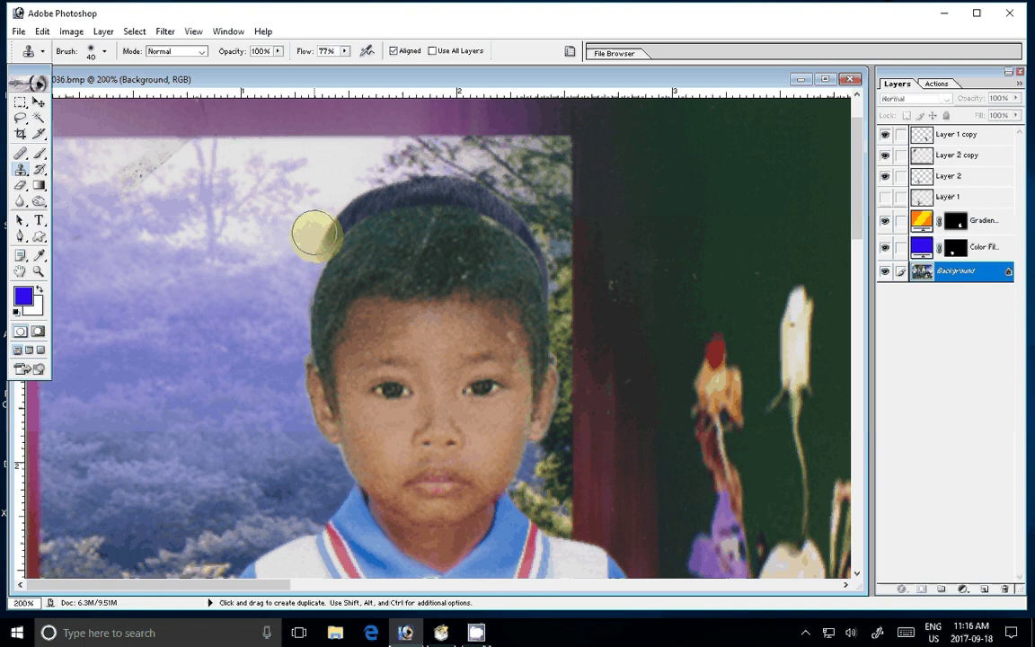
Clone trees over the dark band on top of the middle boy's head.
left_click_drag(314, 233, 369, 205)
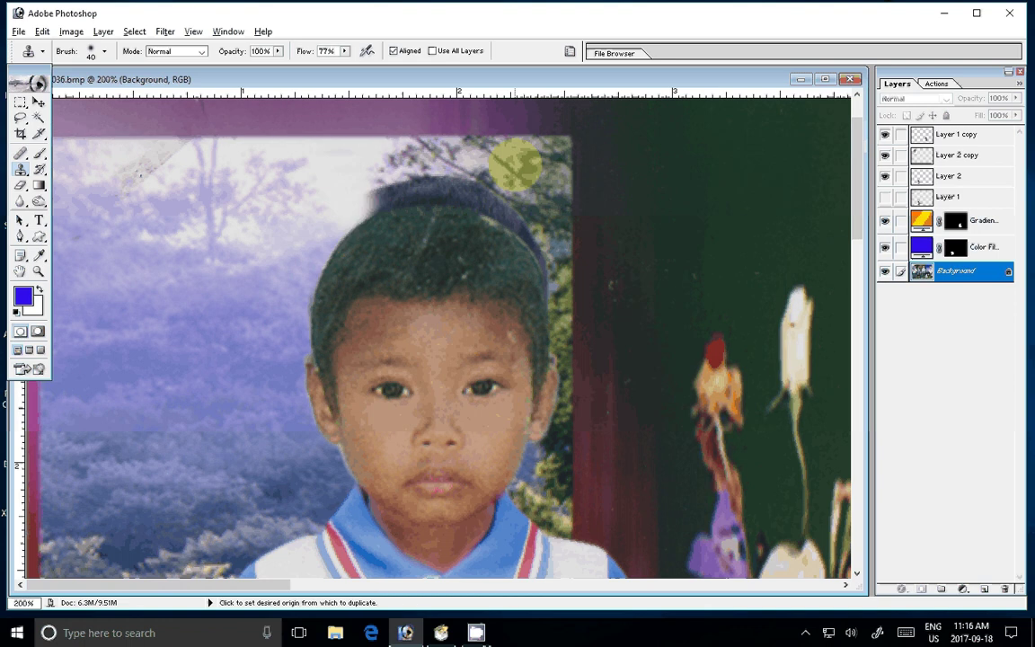
left_click_drag(515, 164, 473, 171)
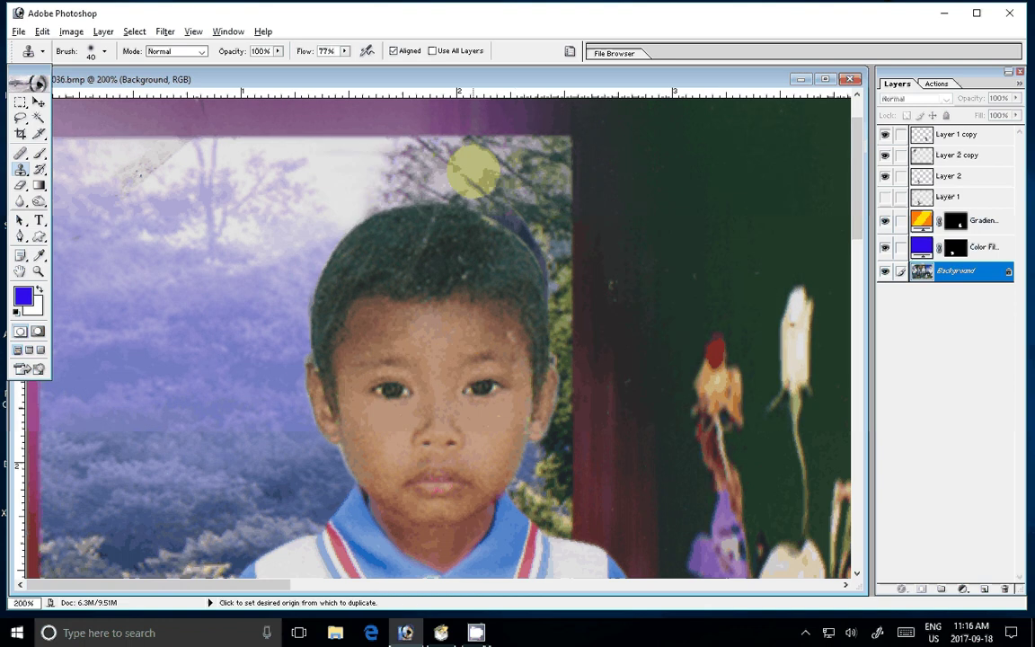
left_click_drag(471, 171, 540, 307)
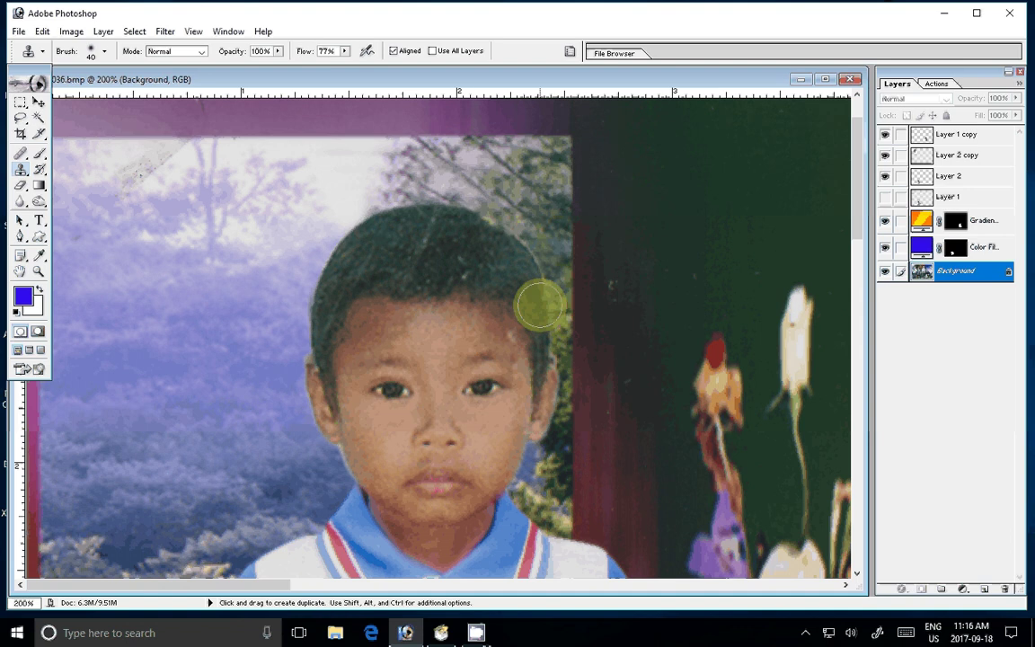
scroll(540, 306, "down", 3)
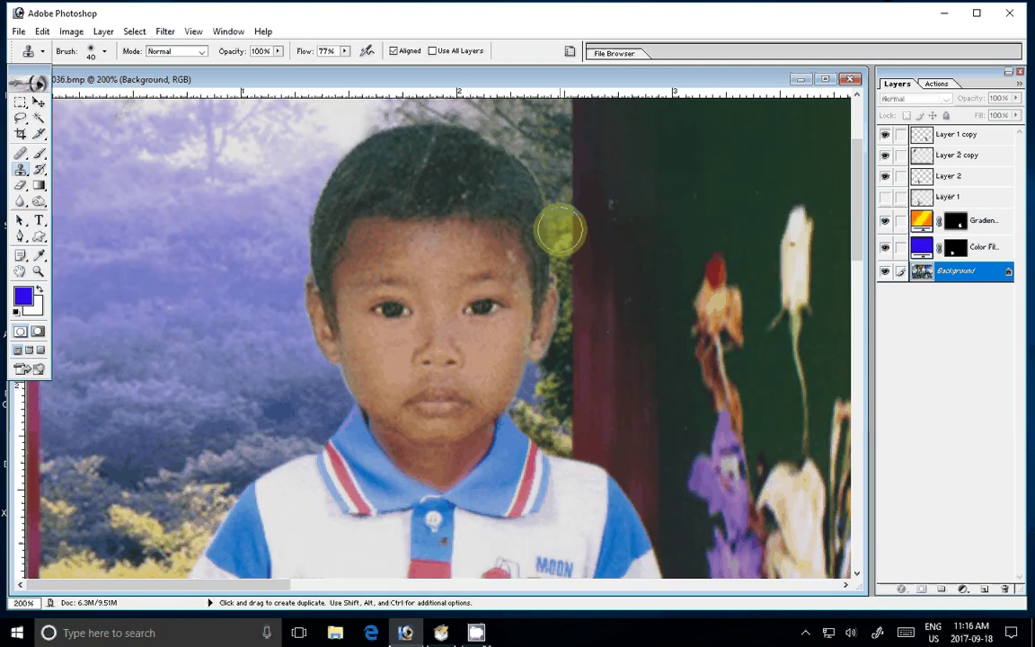
scroll(560, 230, "down", 4)
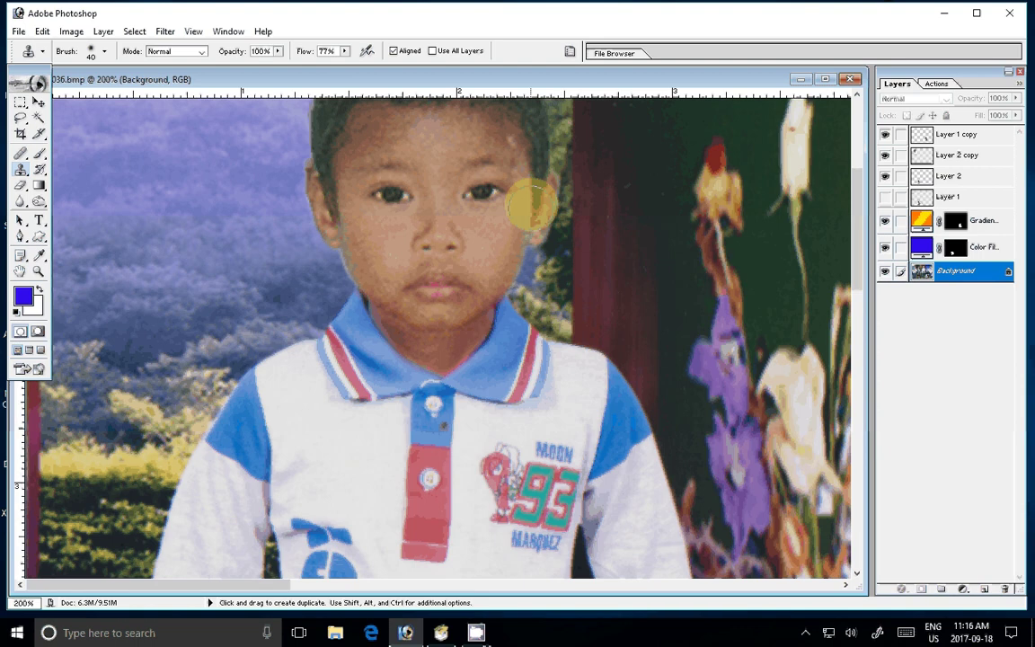
key("z")
left_click(532, 205)
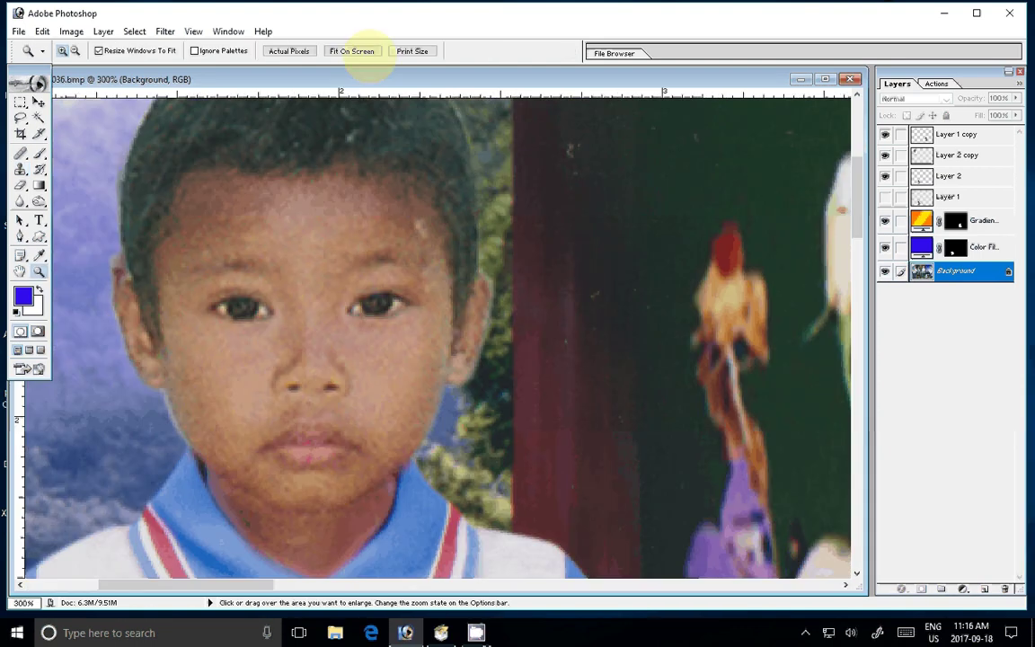
Fit the collage on screen and duplicate Layer 2 copy into Layer 2 copy 2.
left_click(364, 54)
key("v")
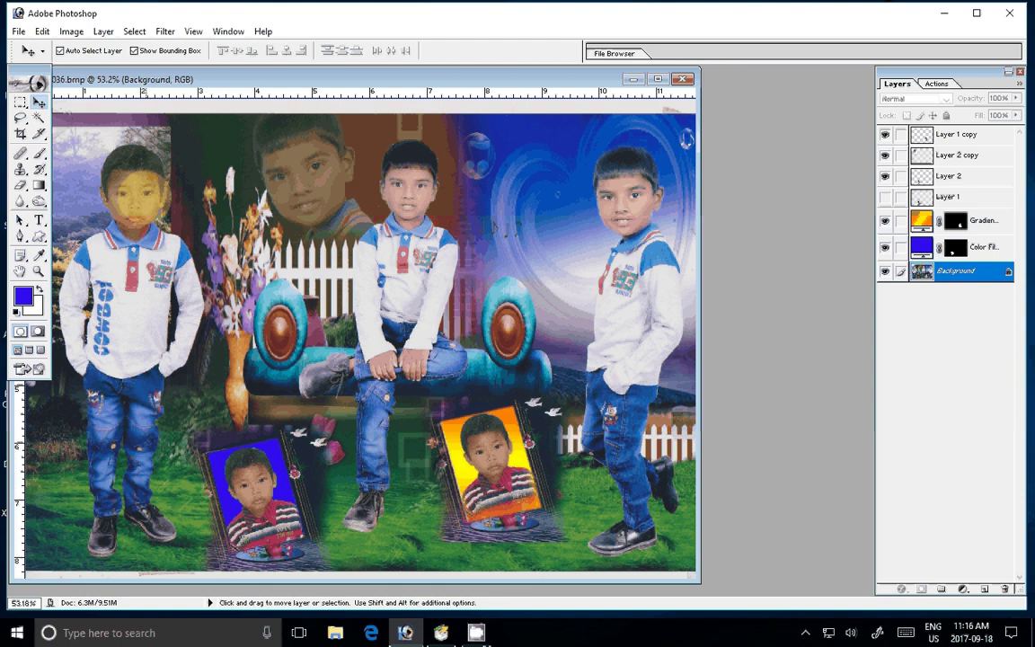
left_click_drag(135, 193, 418, 175)
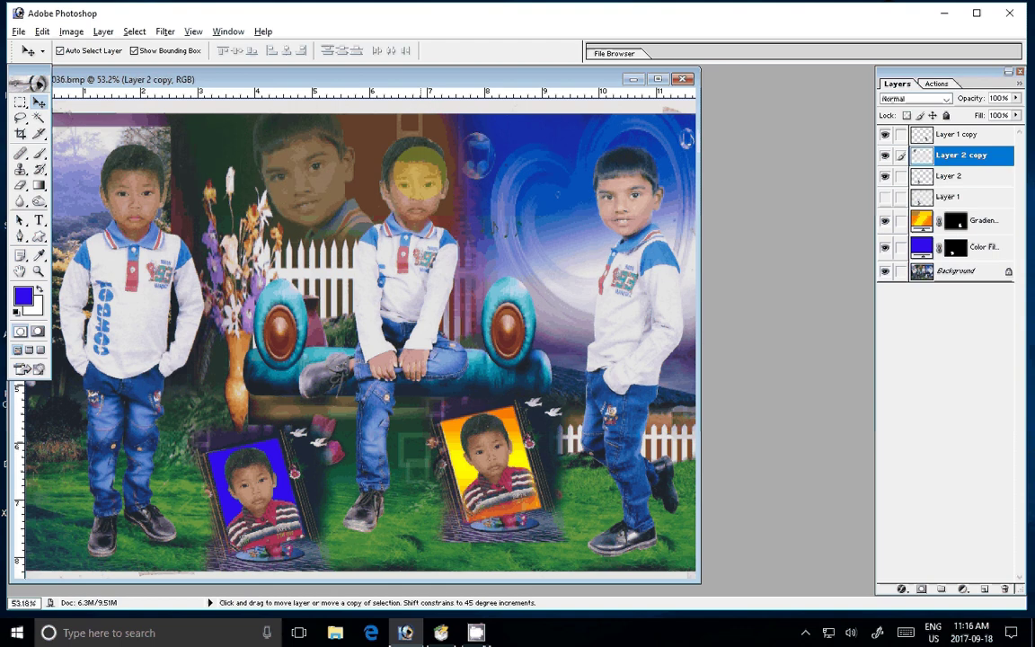
key("ctrl+j")
Zoom in on the middle boy and scale the duplicated layer to 89.9%.
key("z")
key("ctrl+plus")
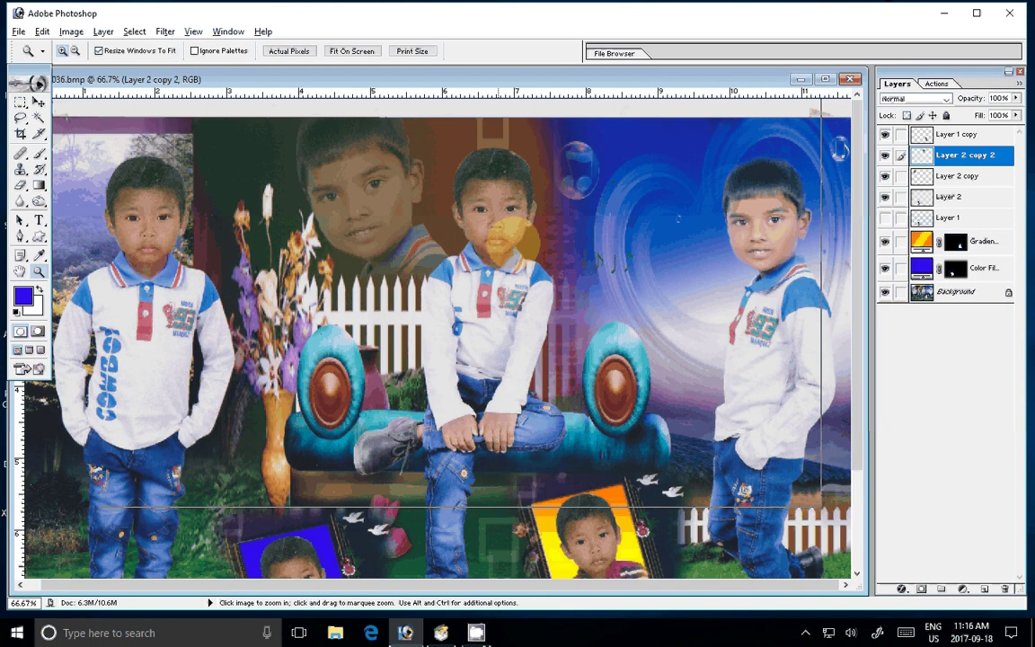
left_click(499, 216)
left_click(499, 215)
key("v")
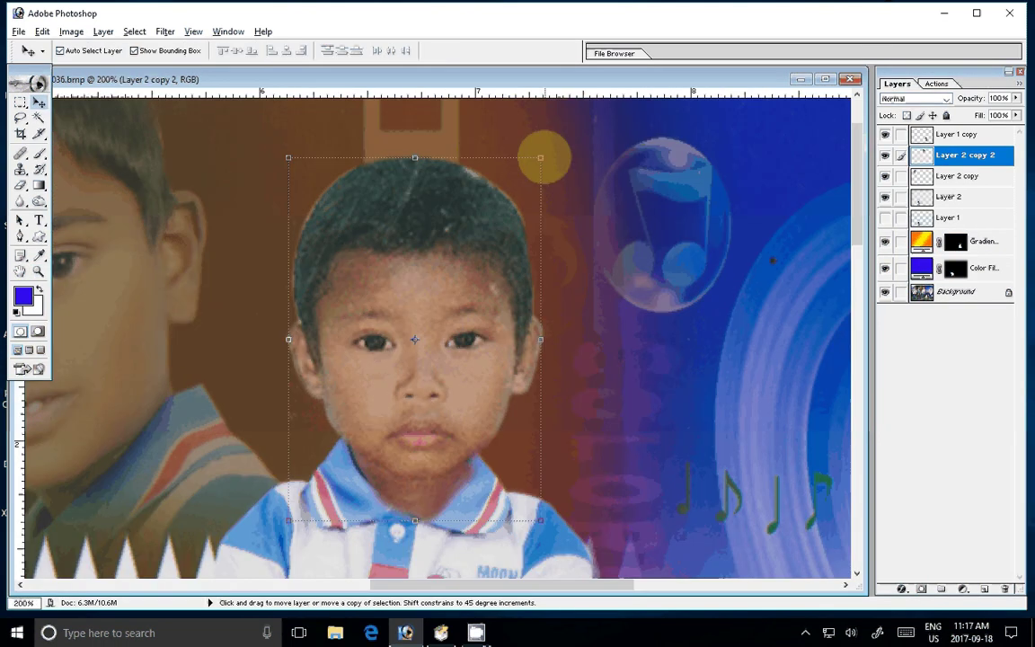
left_click_drag(540, 157, 528, 175)
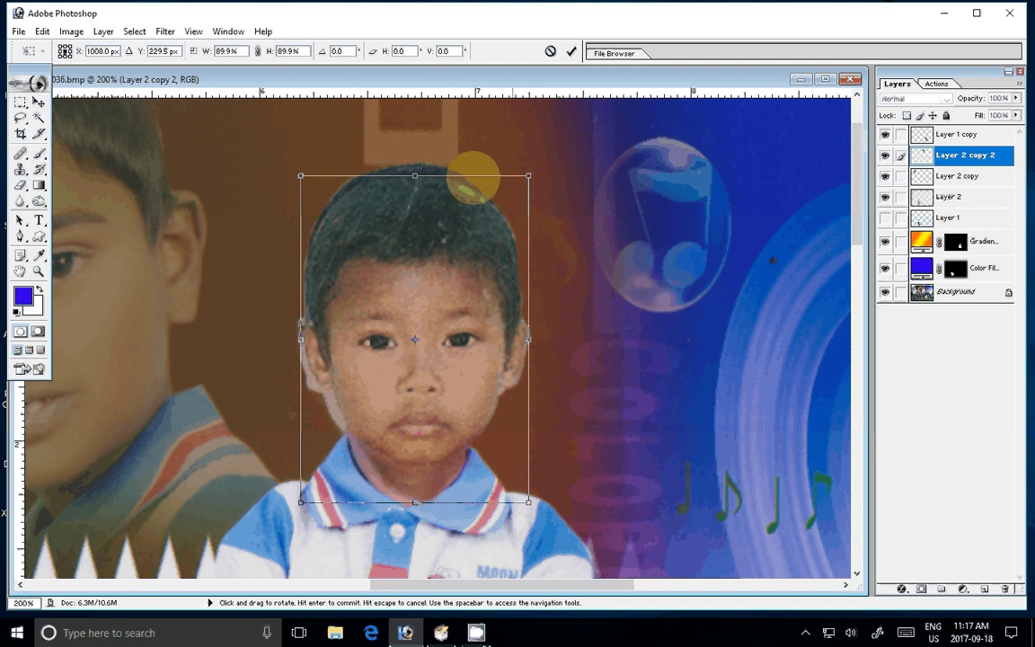
key("Return")
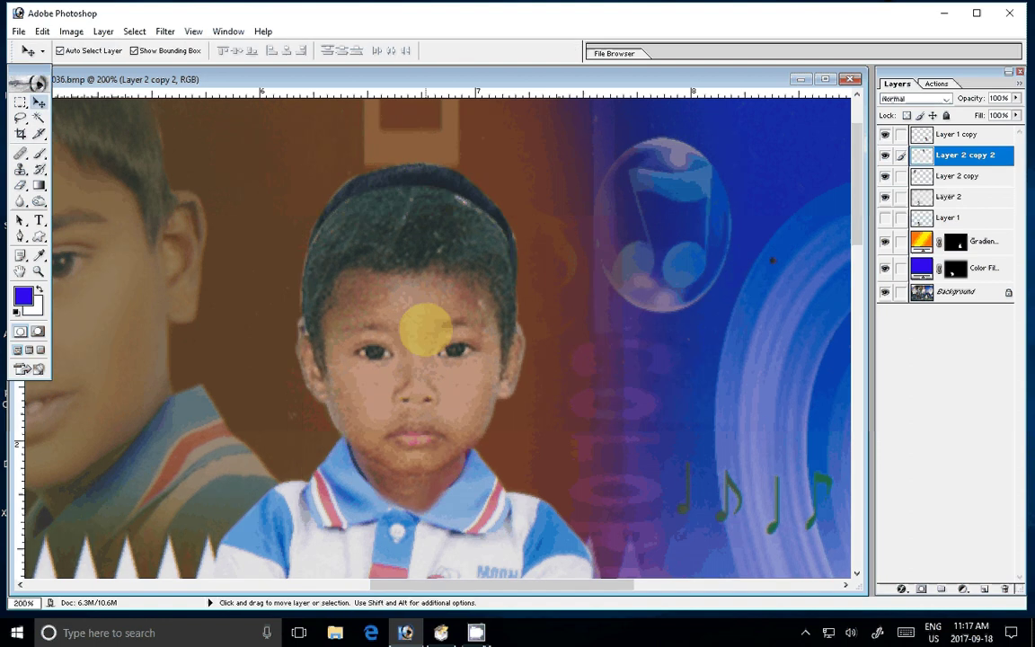
left_click(424, 328)
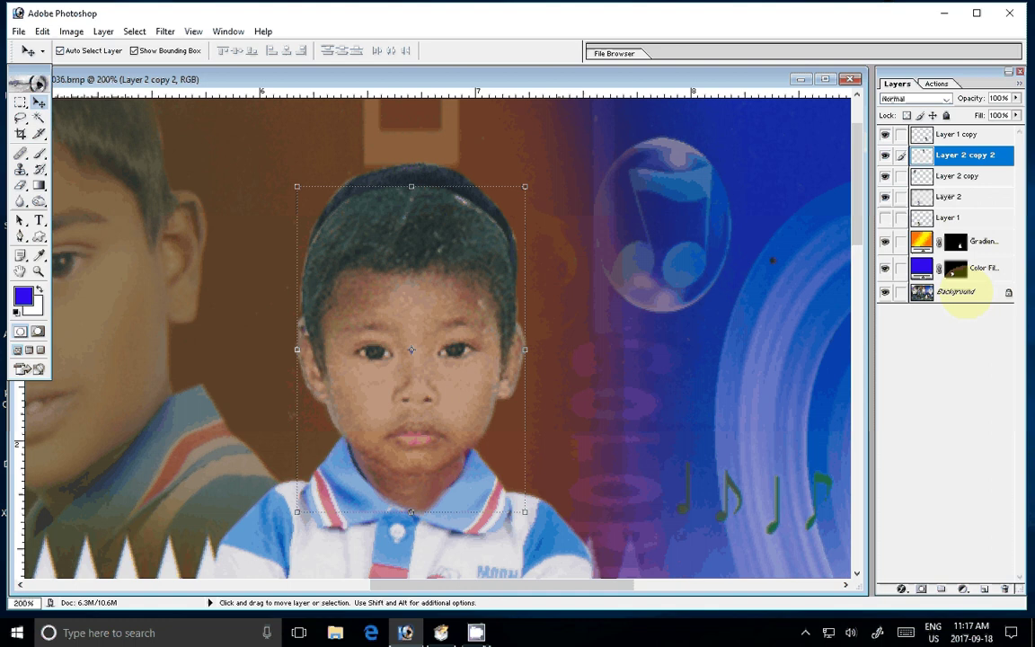
left_click(965, 293)
key("s")
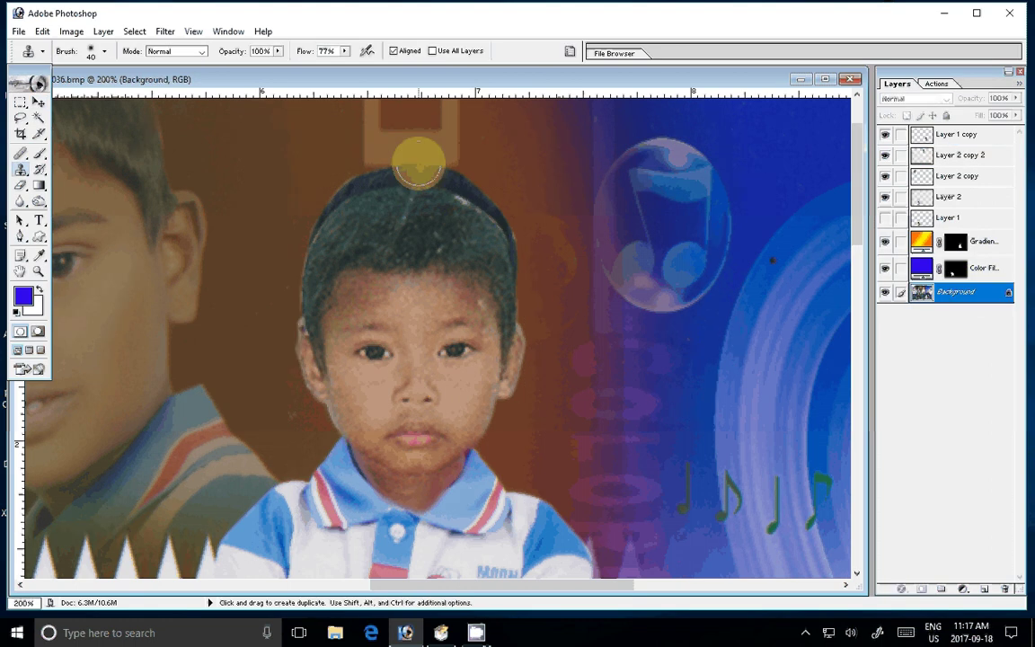
Clone background over the dark rectangle above the head and the hair's top-left edge, then fit on screen.
mouse_move(417, 164)
left_mouse_down()
mouse_move(488, 247)
mouse_move(362, 169)
left_mouse_up()
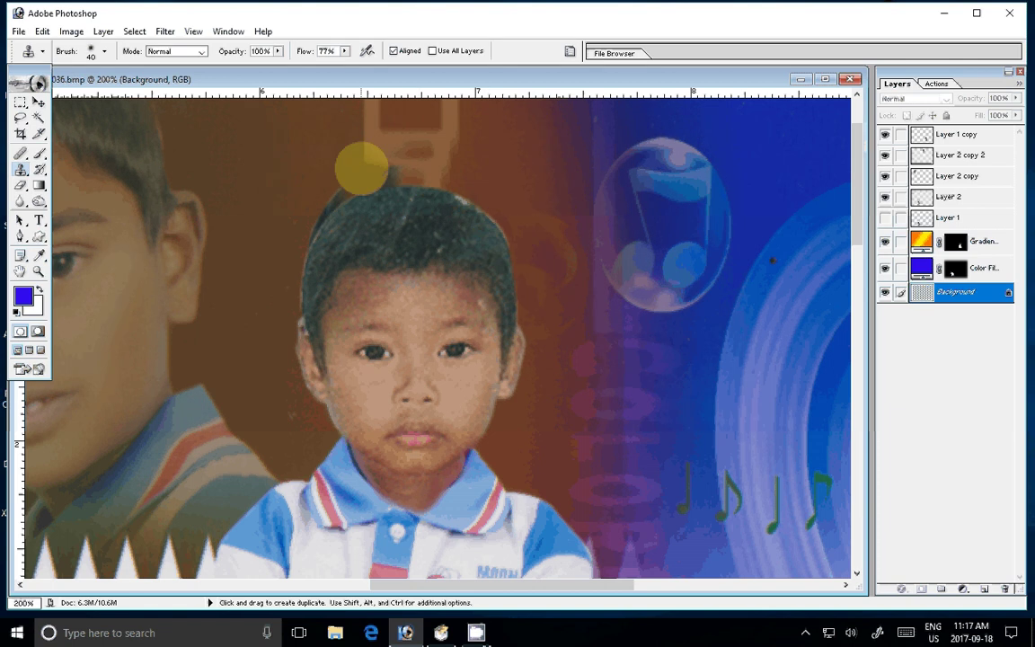
left_click_drag(362, 169, 263, 227)
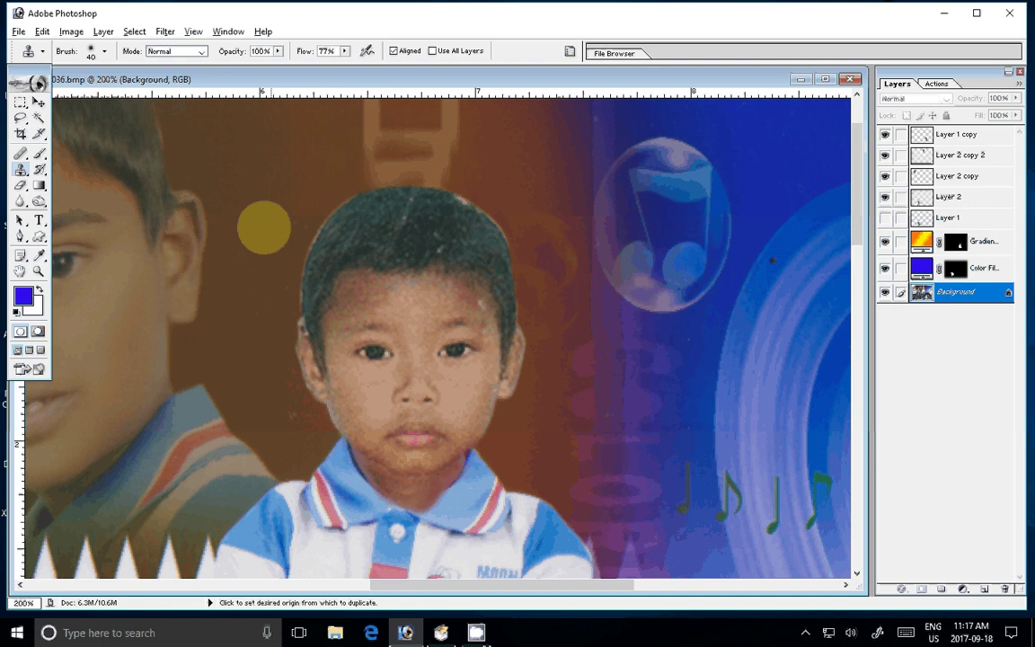
left_click(263, 227, "alt")
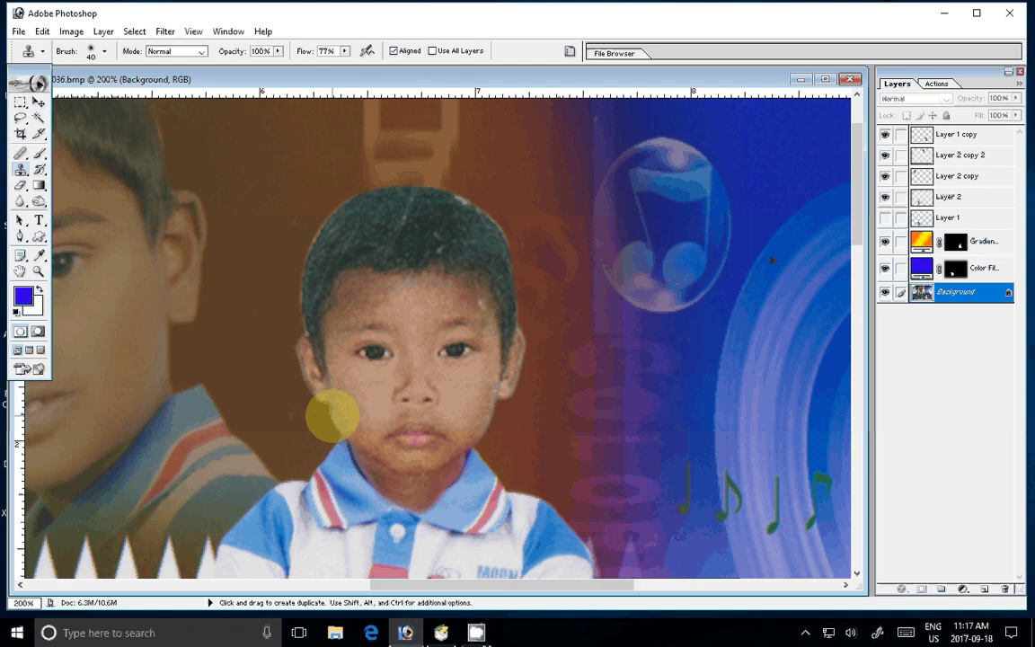
key("z")
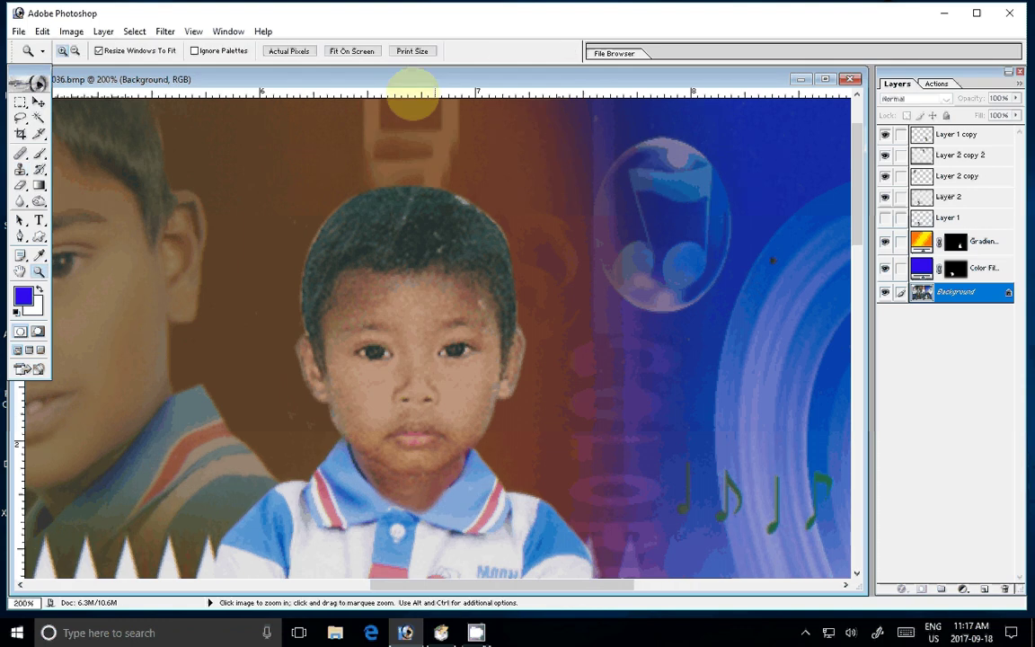
key("ctrl+0")
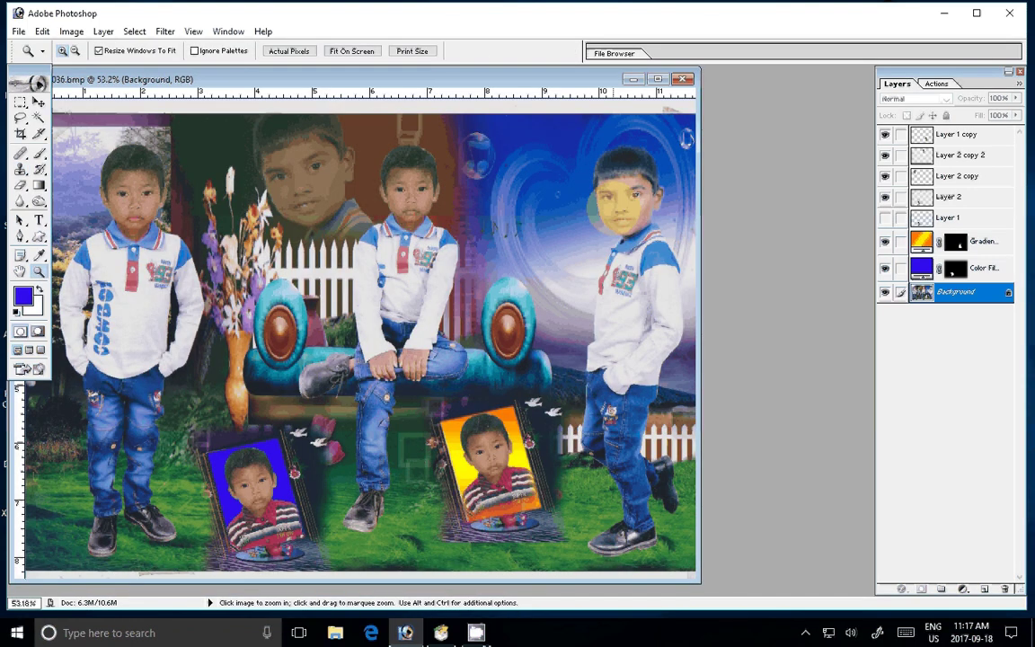
Shrink the copied boy layer to 96.4% and erase across it with a size-10 eraser.
left_click_drag(295, 127, 507, 253)
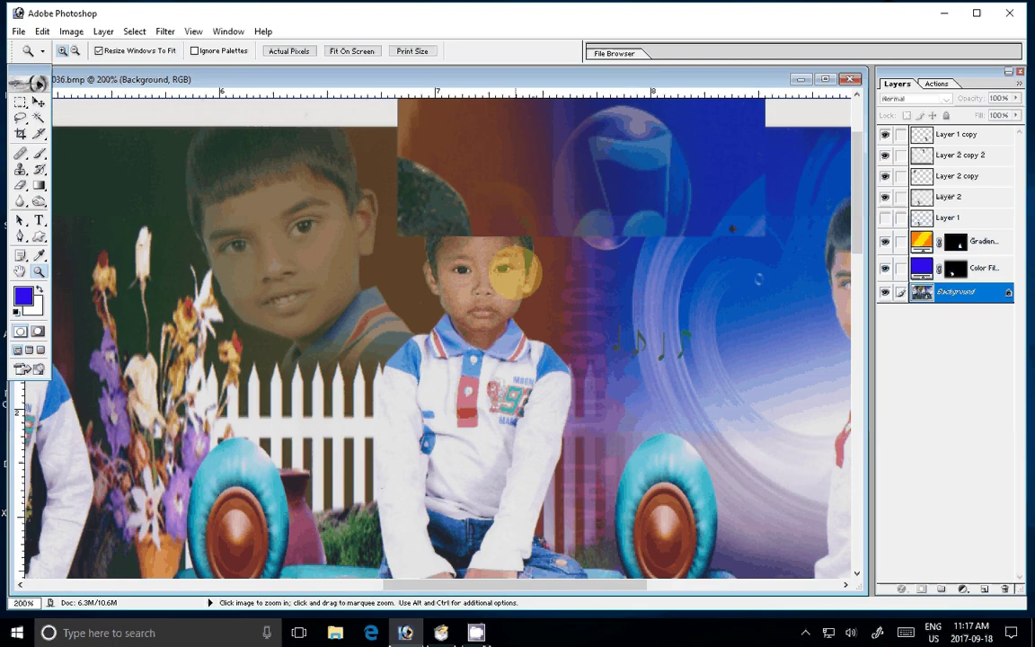
key("v")
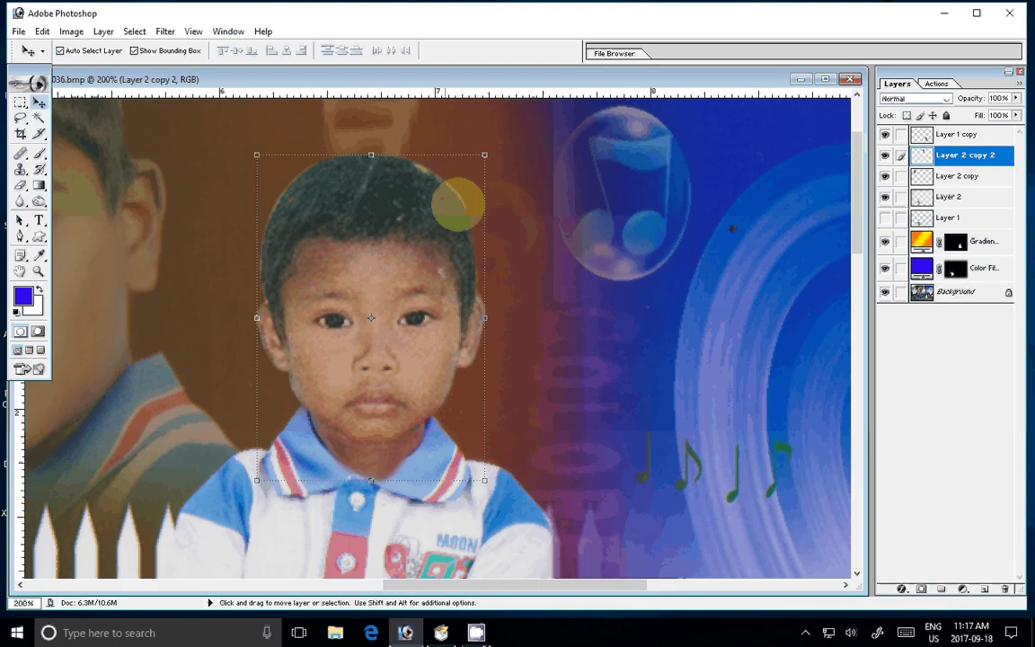
left_click_drag(484, 155, 482, 159)
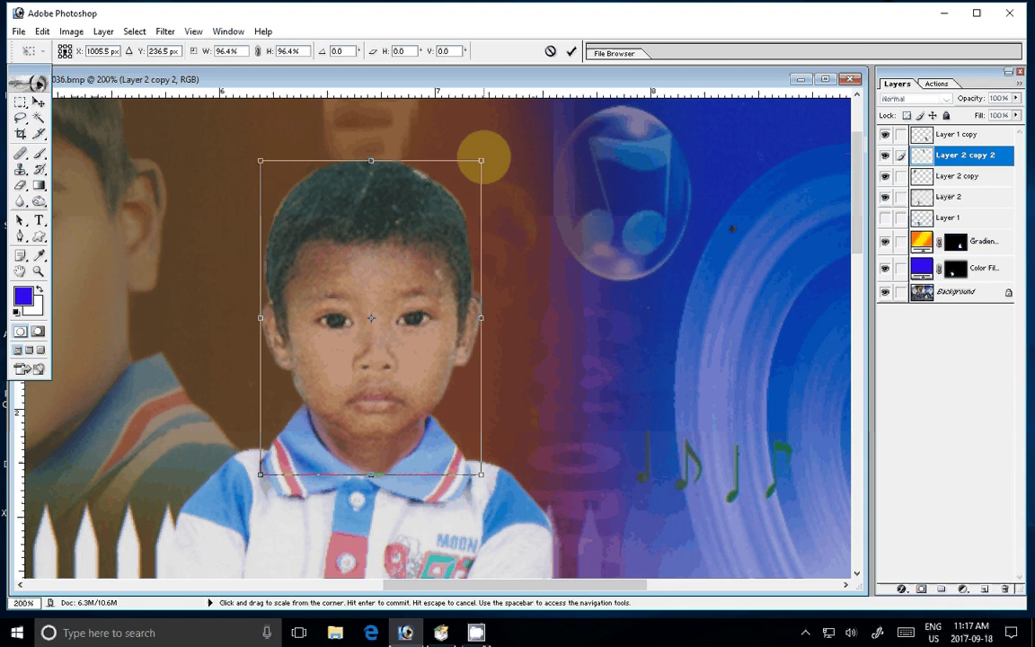
key("Return")
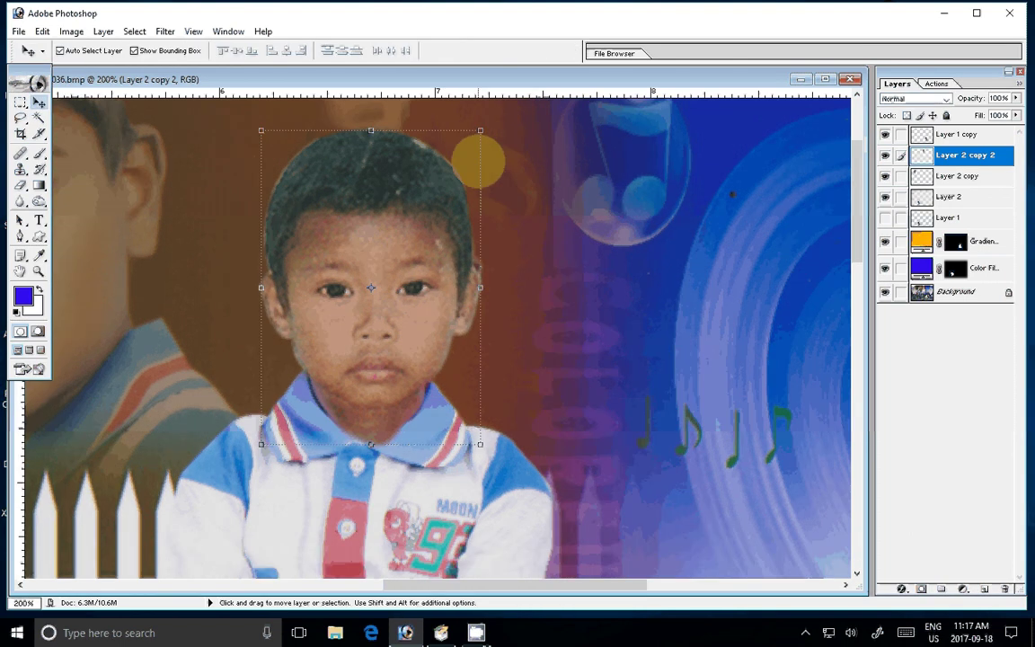
scroll(427, 310, "up", 2)
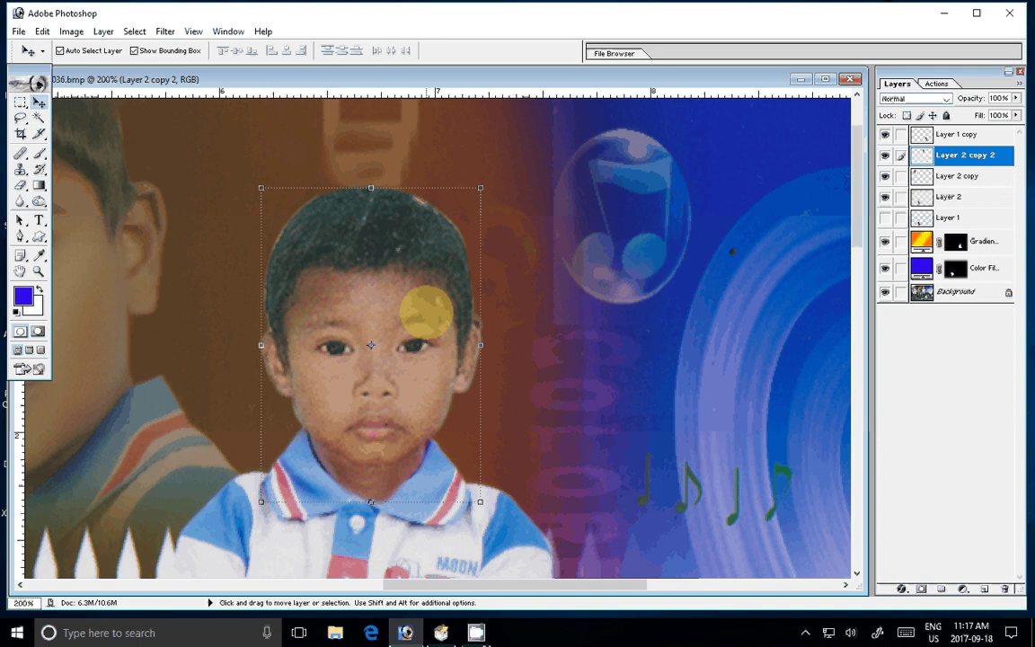
key("e")
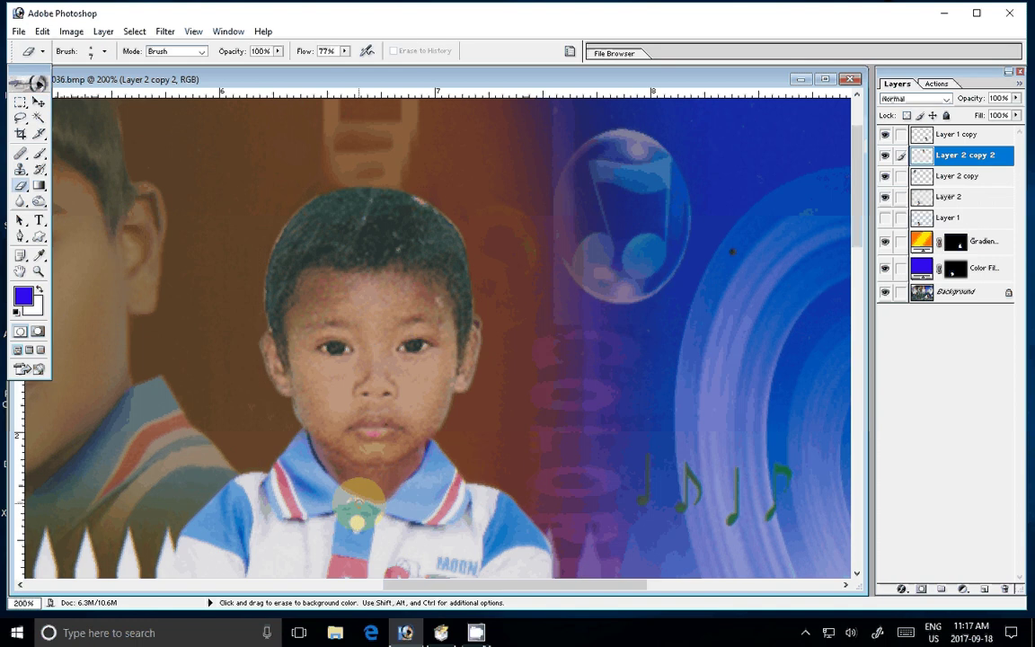
key("bracketright")
key("bracketright")
key("bracketright")
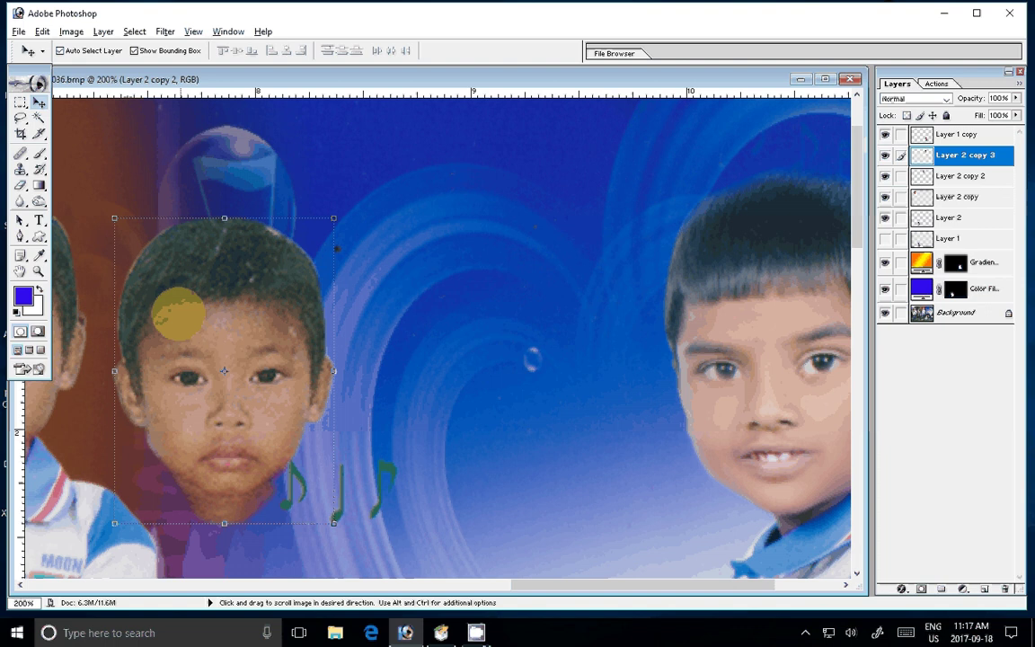
left_click_drag(178, 313, 651, 321)
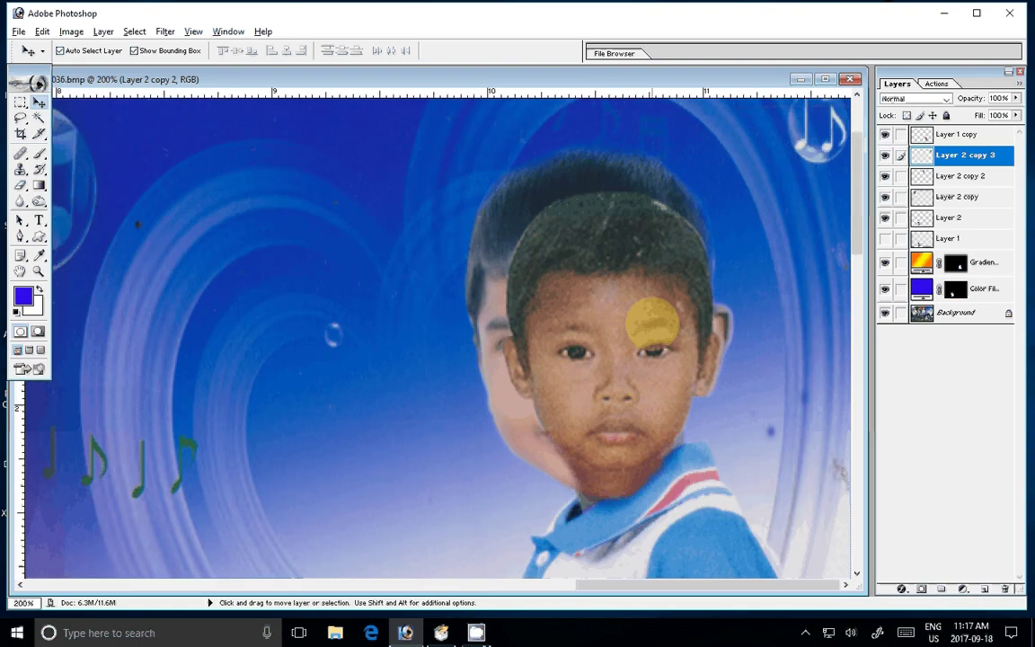
Enlarge the boy's face copy to 102.7% and nudge it up and right into alignment.
key("ctrl+t")
left_click_drag(717, 202, 732, 196)
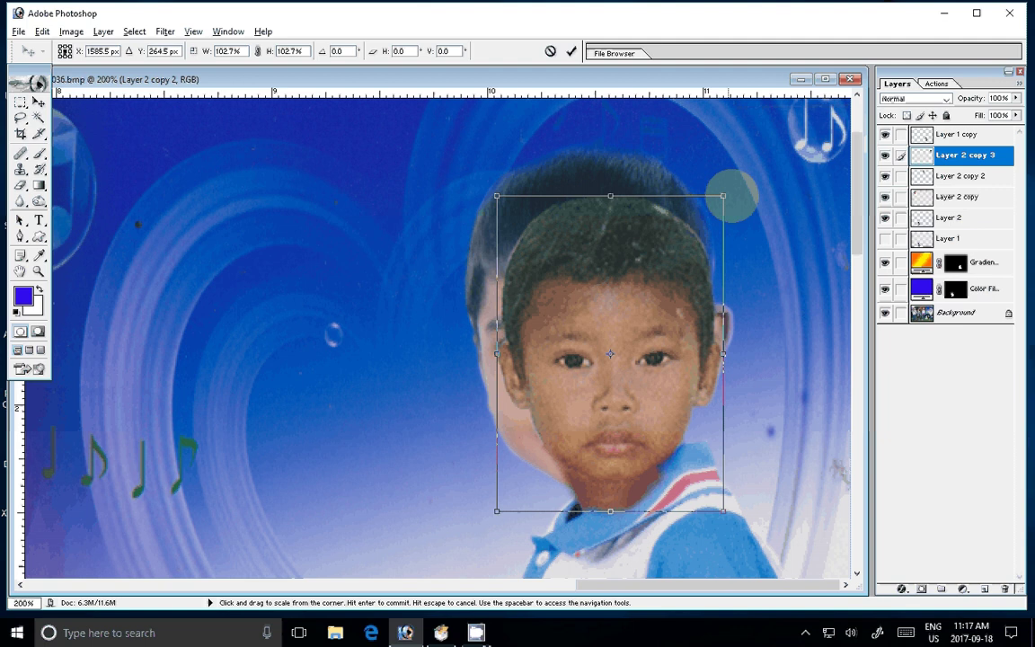
double_click(649, 440)
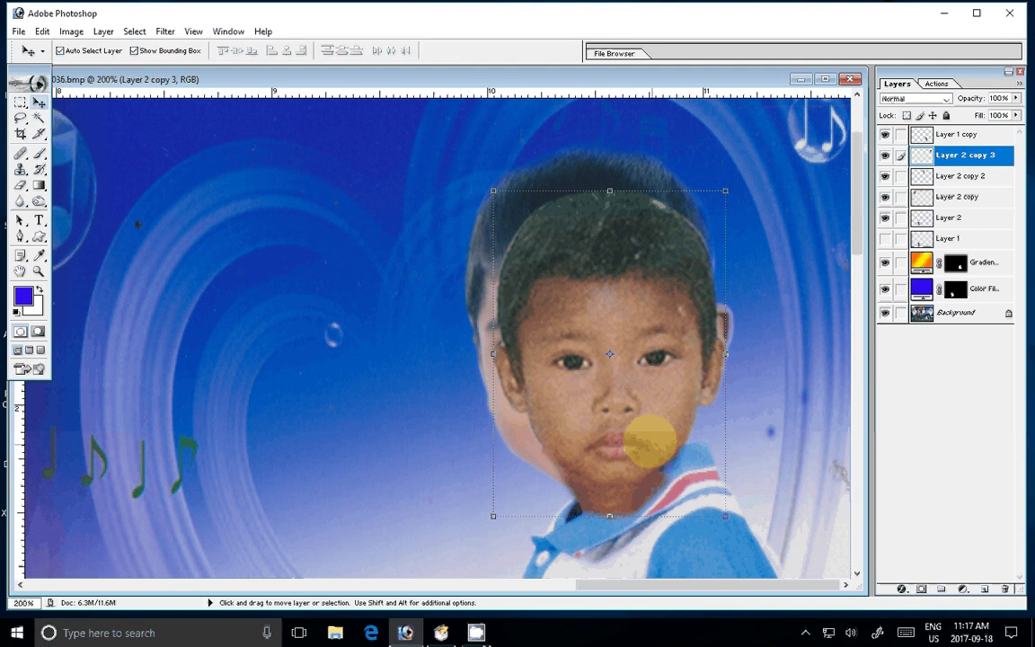
left_click_drag(650, 440, 635, 413)
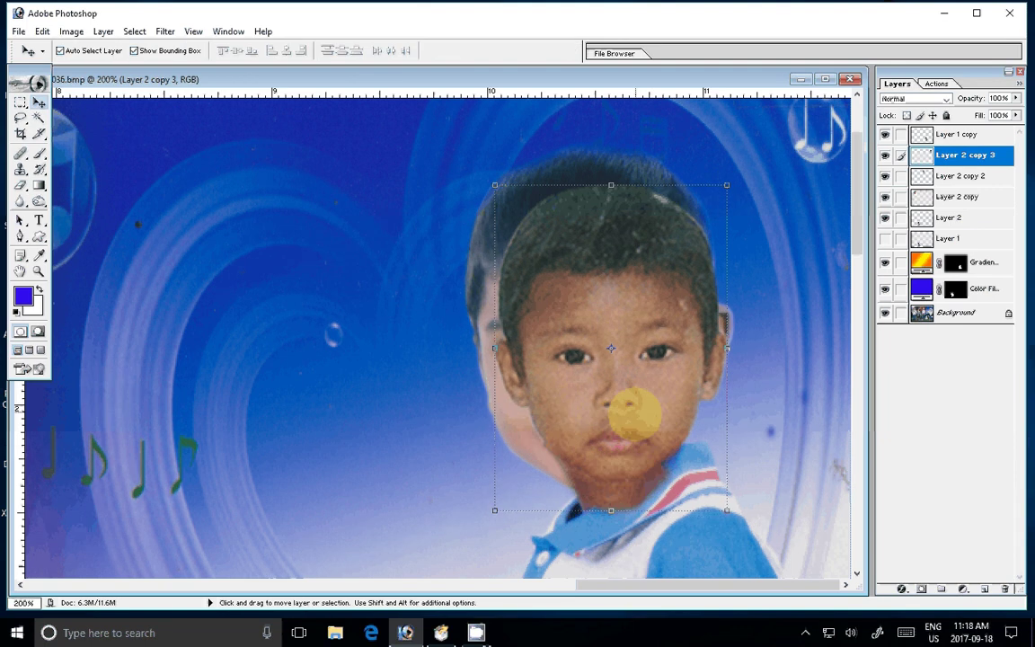
key("s")
key("alt+shift+bracketleft")
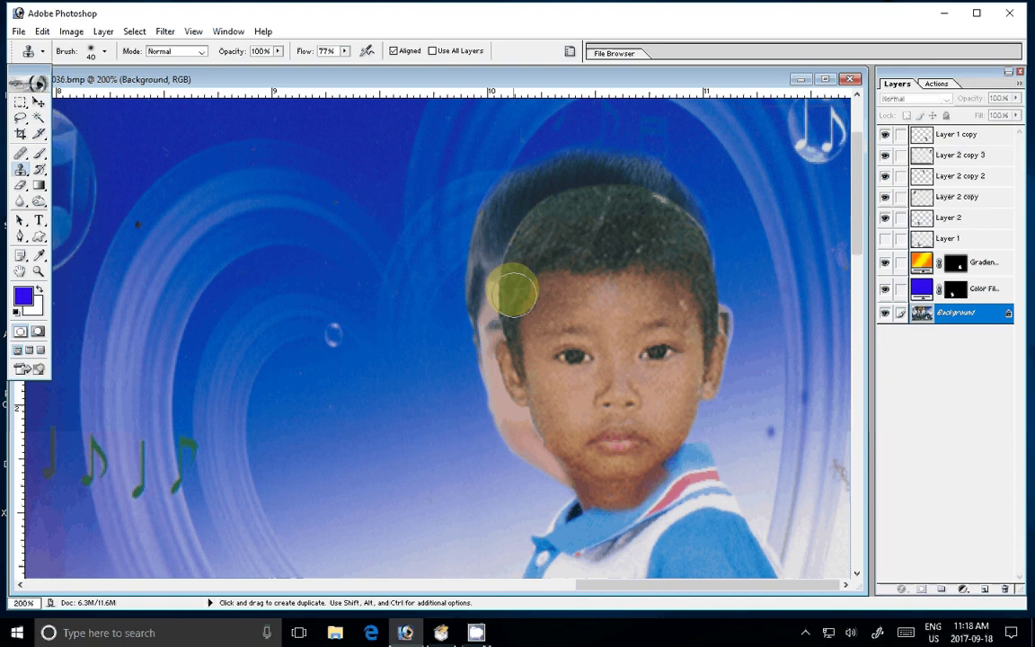
Clone blue background over the stray hair at the head's left and the pinkish ear and neck patches.
left_click_drag(512, 292, 515, 218)
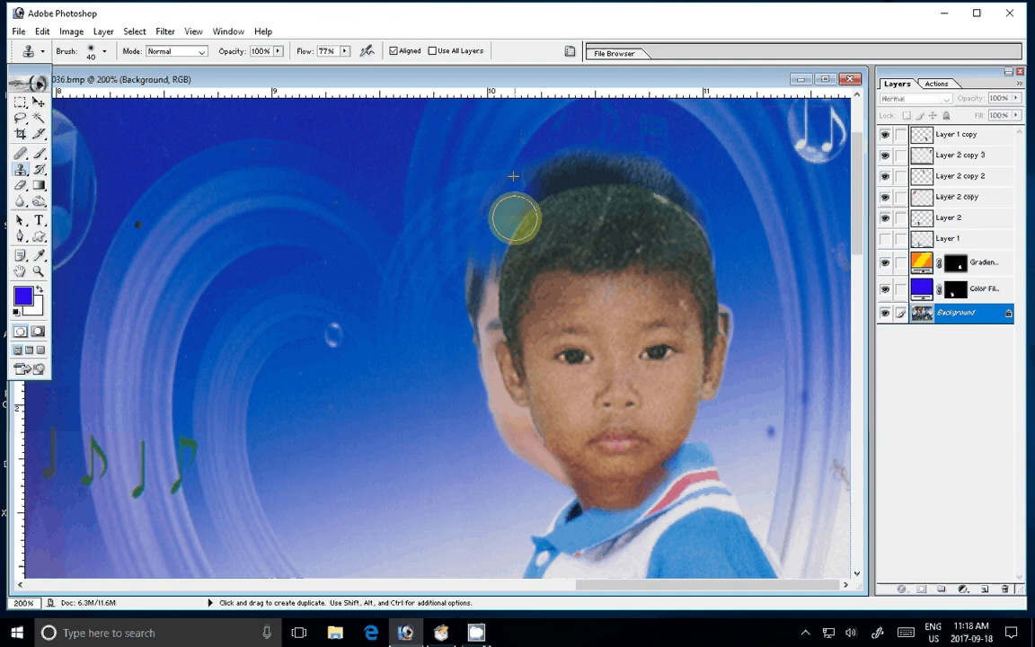
mouse_move(515, 218)
left_mouse_down()
mouse_move(597, 156)
mouse_move(688, 243)
left_mouse_up()
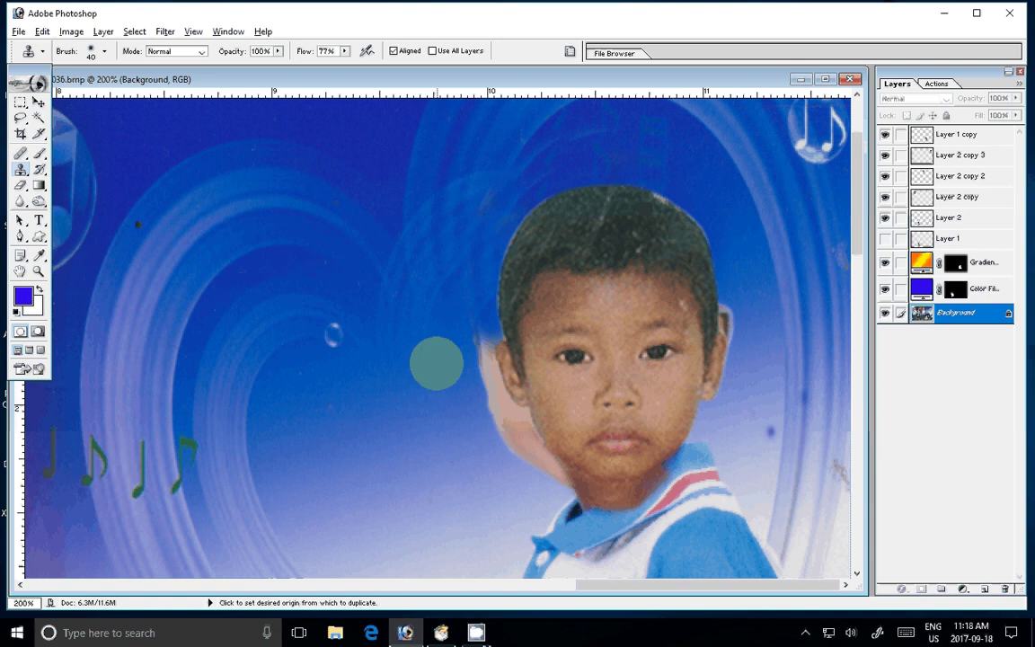
left_click(436, 363, "alt")
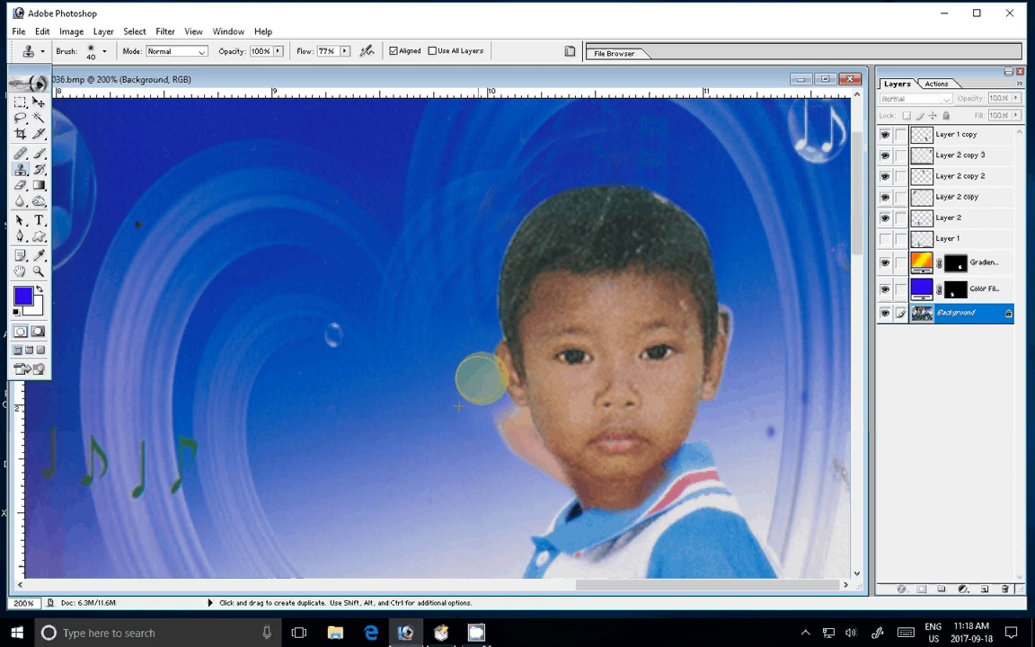
left_click_drag(480, 377, 466, 458)
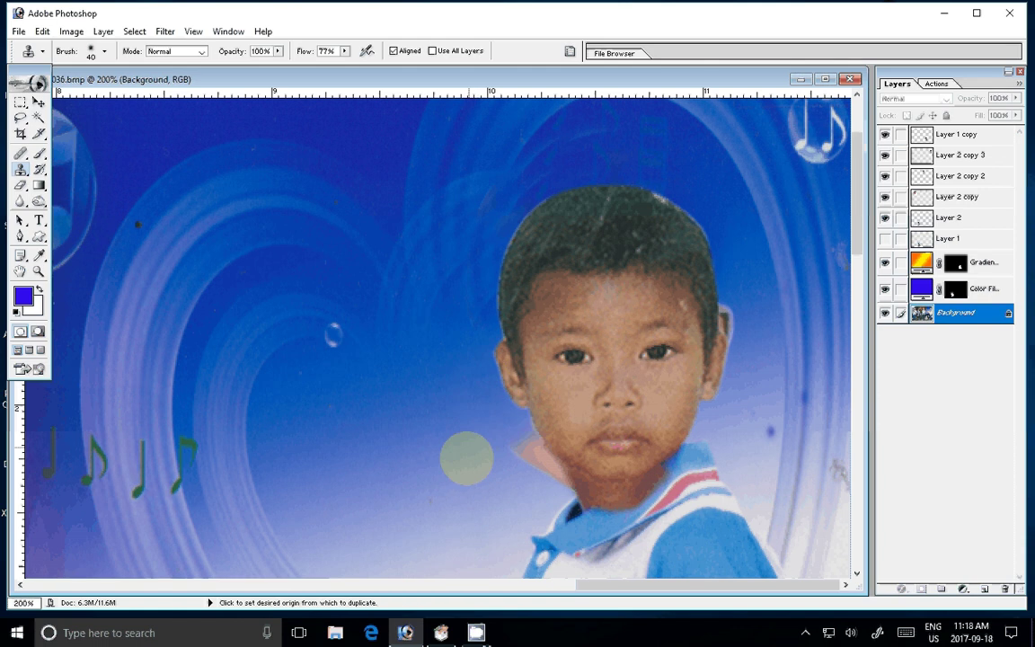
left_click(466, 458, "alt")
mouse_move(529, 454)
left_mouse_down()
mouse_move(503, 500)
mouse_move(554, 482)
left_mouse_up()
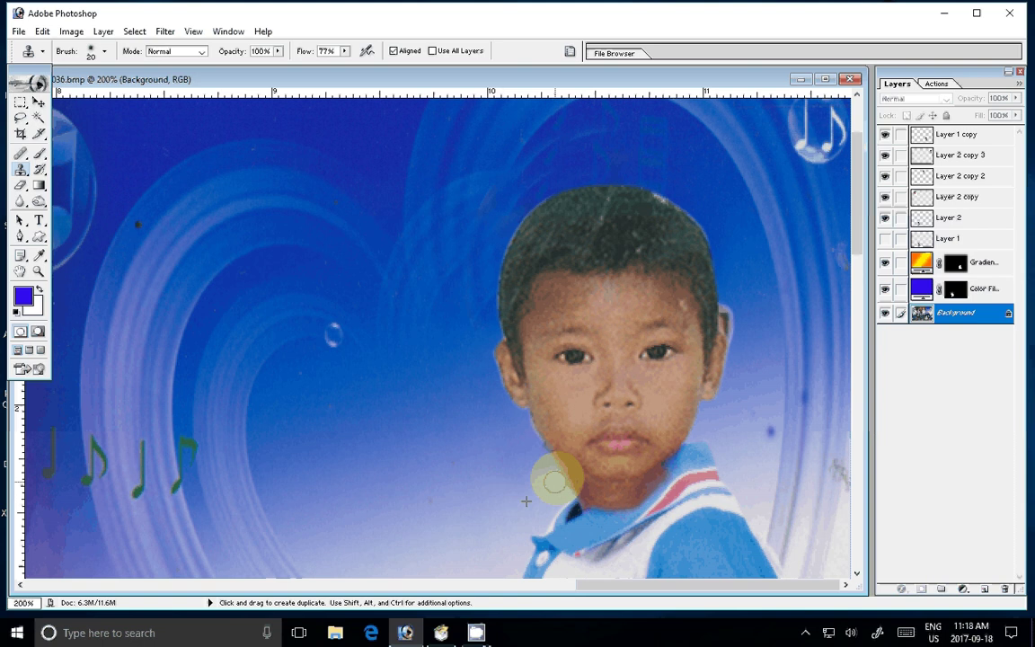
Zoom to 300% and erase the skin edge along the cheek and neck on Layer 2 copy 3.
key("z")
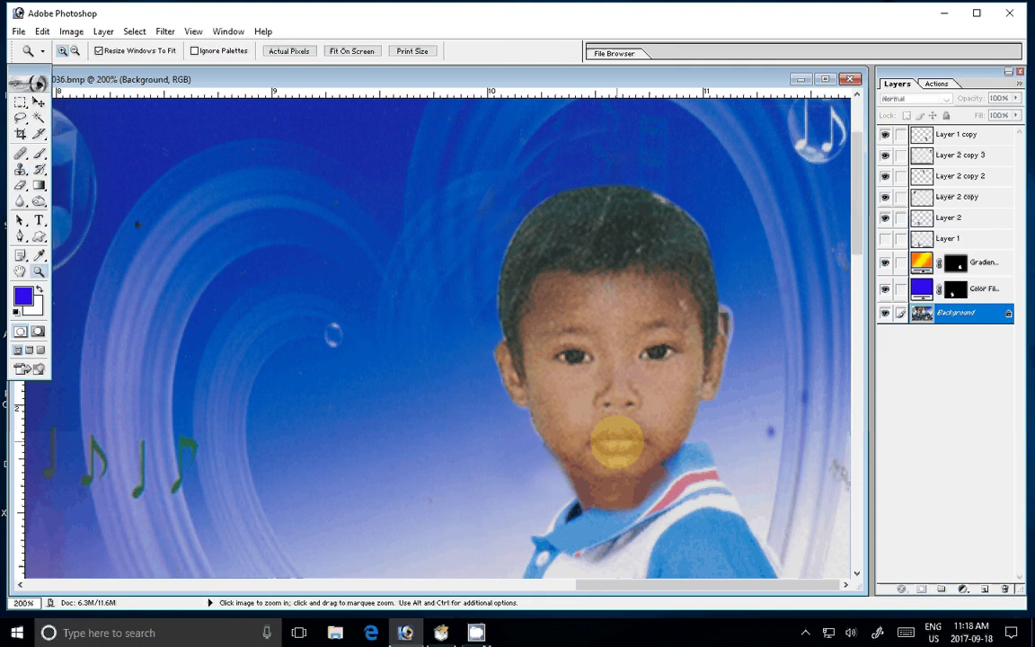
left_click(616, 442)
key("v")
left_click(467, 330)
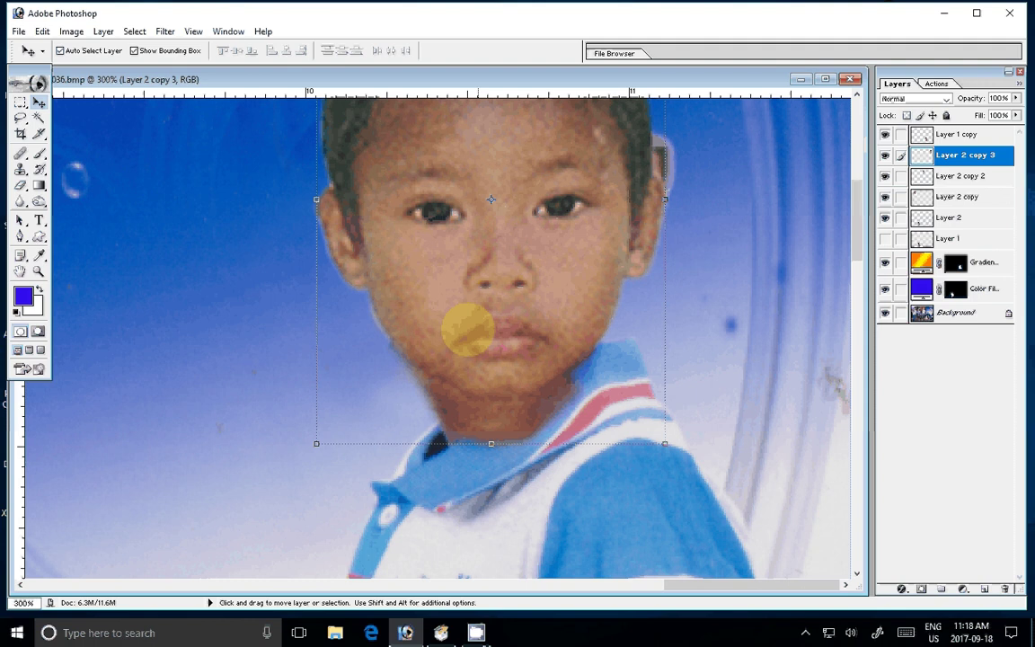
key("e")
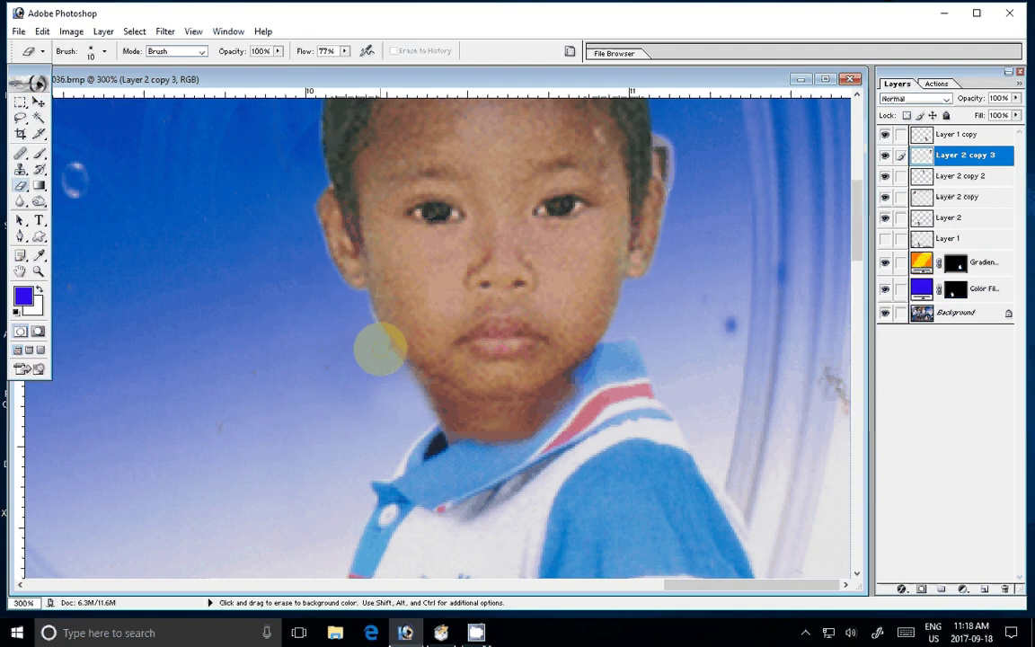
left_click_drag(379, 350, 428, 413)
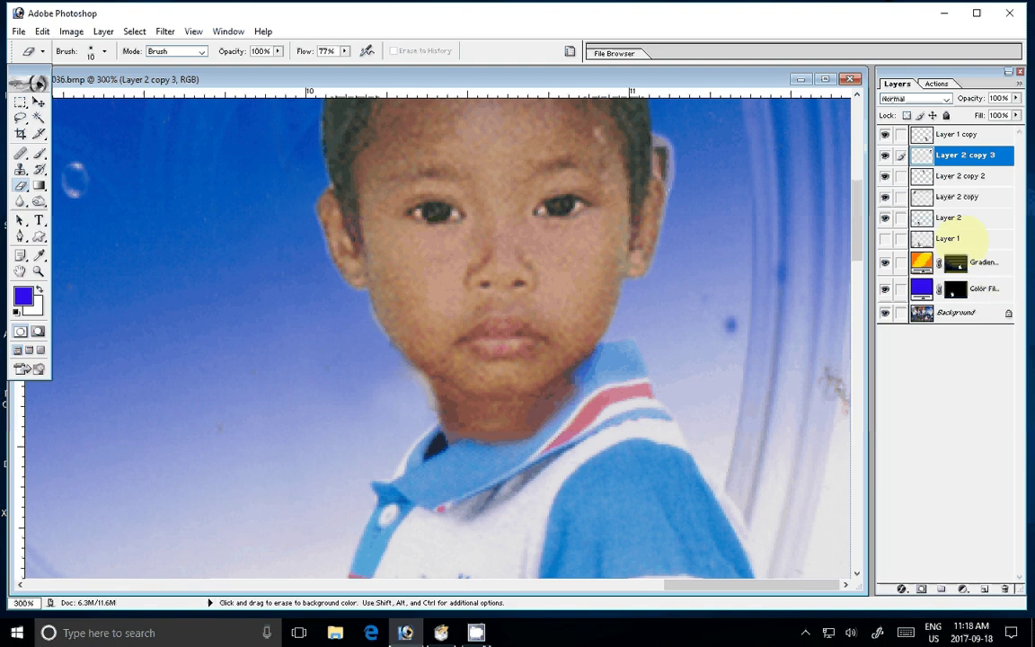
Clone blue background over the jaw and chin-to-collar edges on Background, then fit on screen.
left_click(956, 311)
key("s")
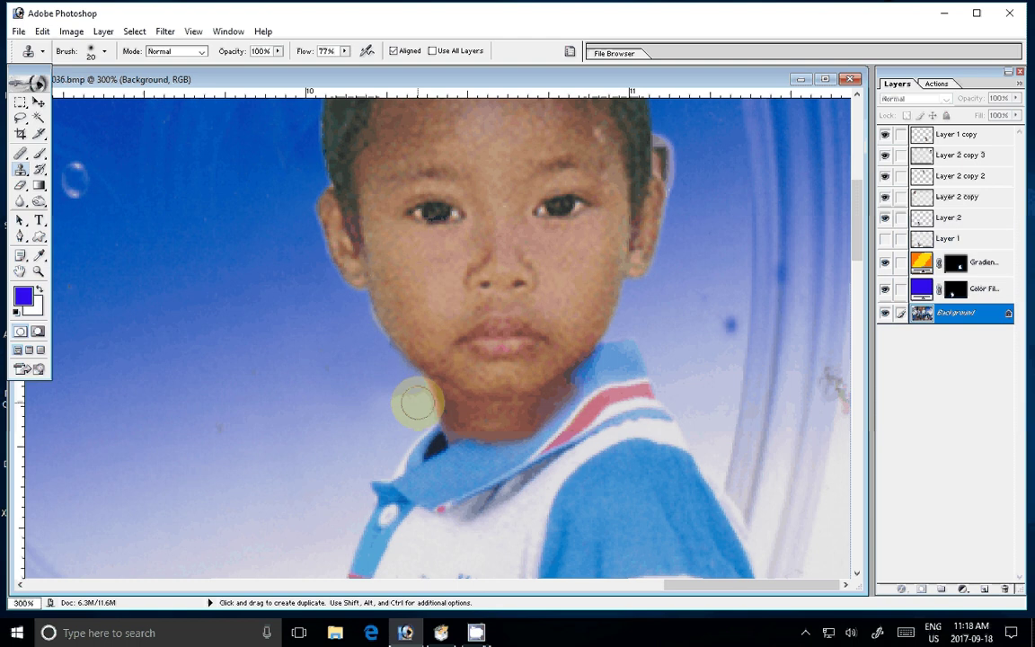
left_click_drag(417, 404, 492, 393)
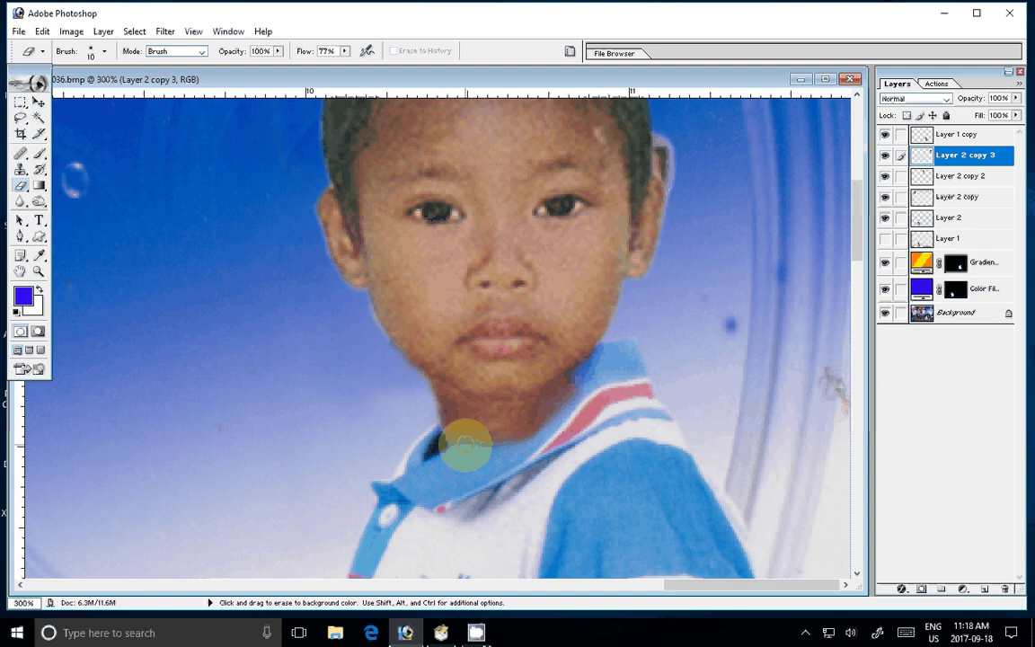
mouse_move(465, 443)
left_mouse_down()
mouse_move(543, 396)
mouse_move(500, 449)
left_mouse_up()
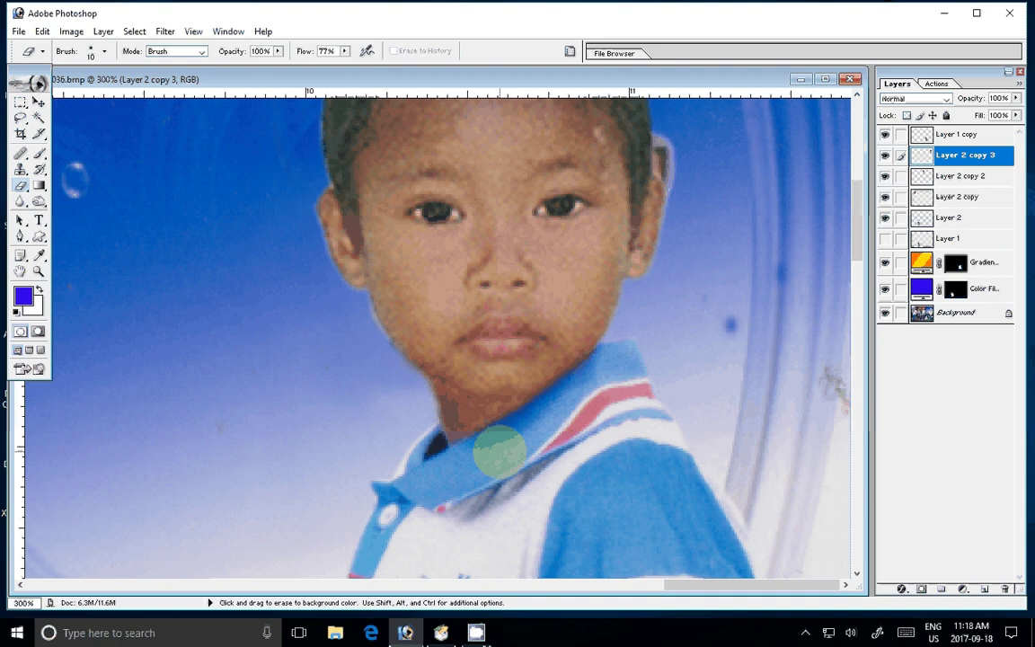
key("z")
key("ctrl+0")
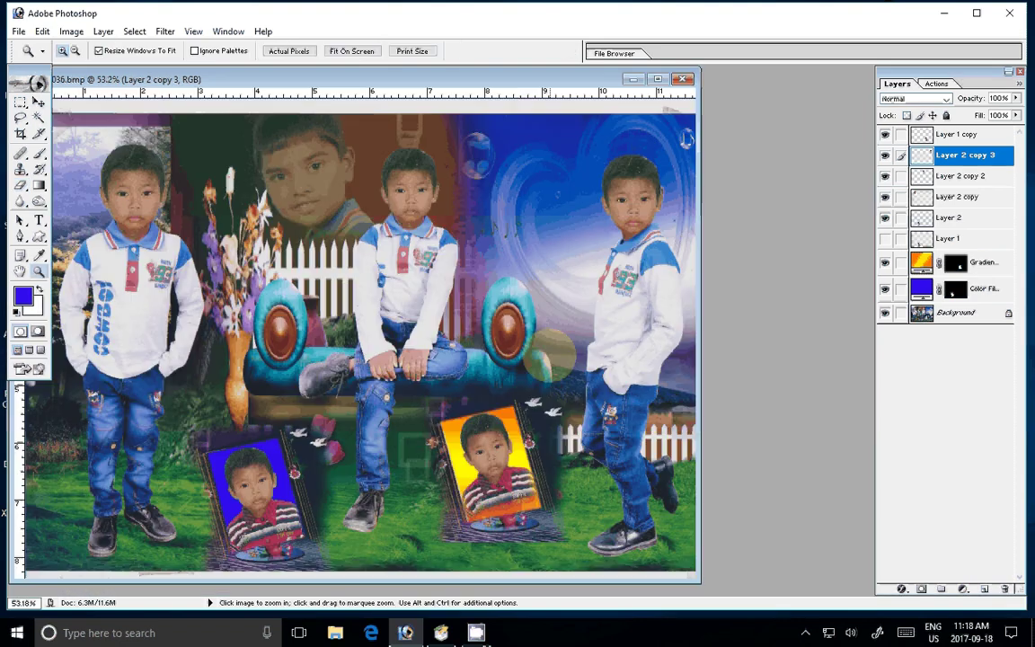
Select the Background layer and choose the Custom Shape tool with the heart shape.
key("ctrl+alt+0")
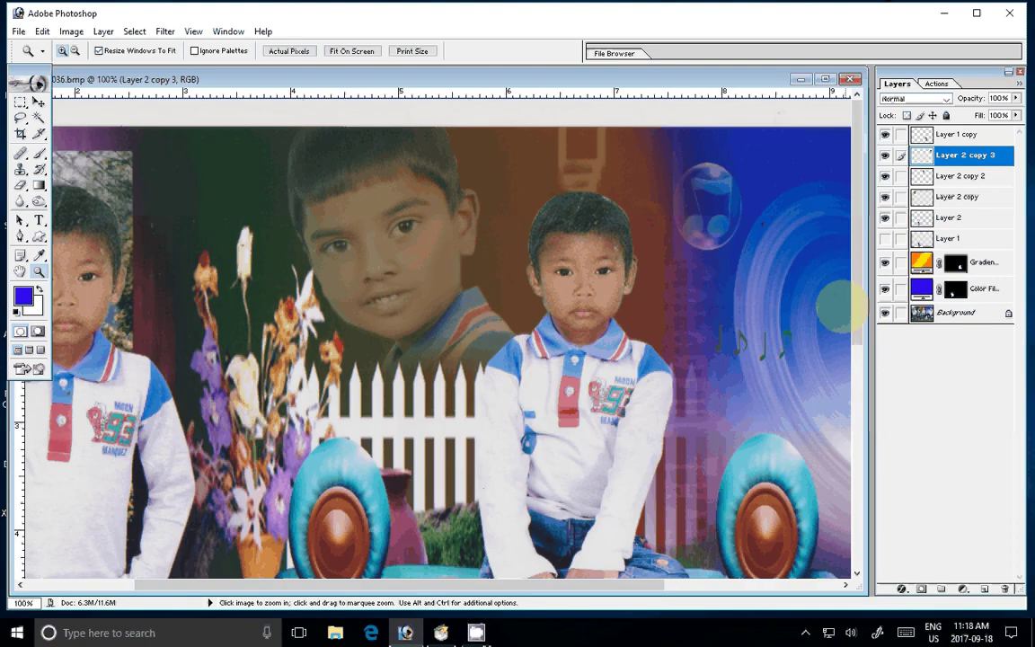
key("v")
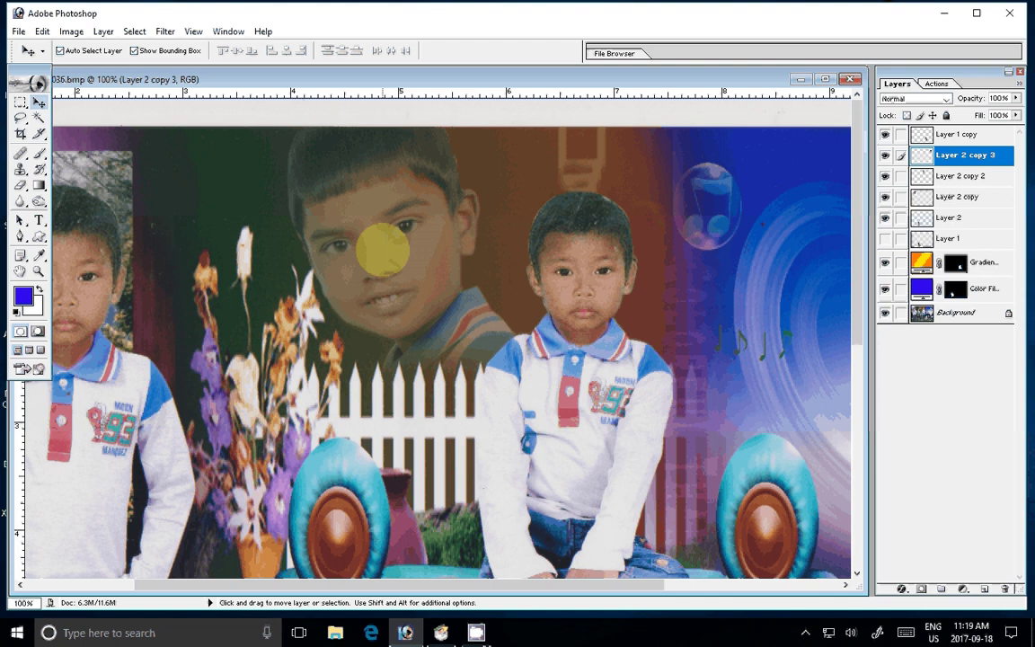
left_click(382, 249)
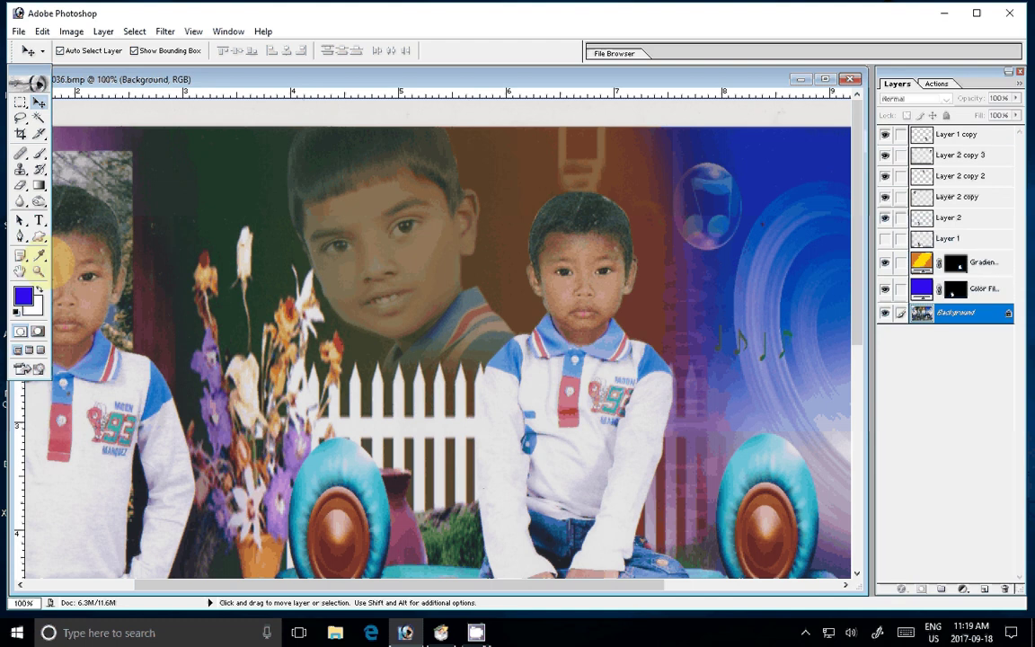
left_click(38, 235)
left_click(320, 52)
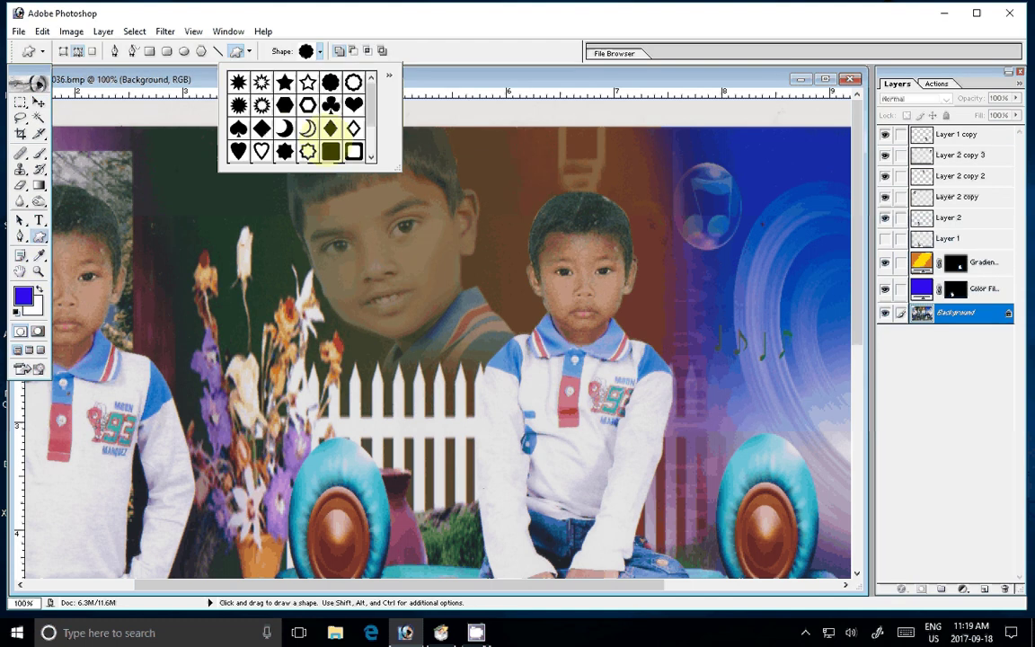
left_click(353, 105)
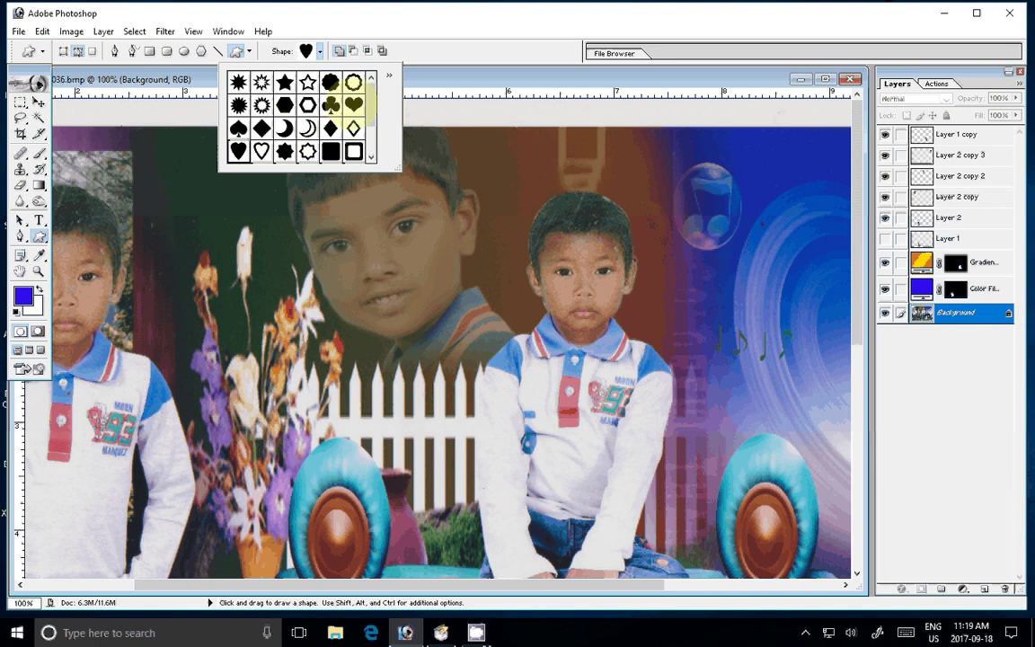
left_click(516, 32)
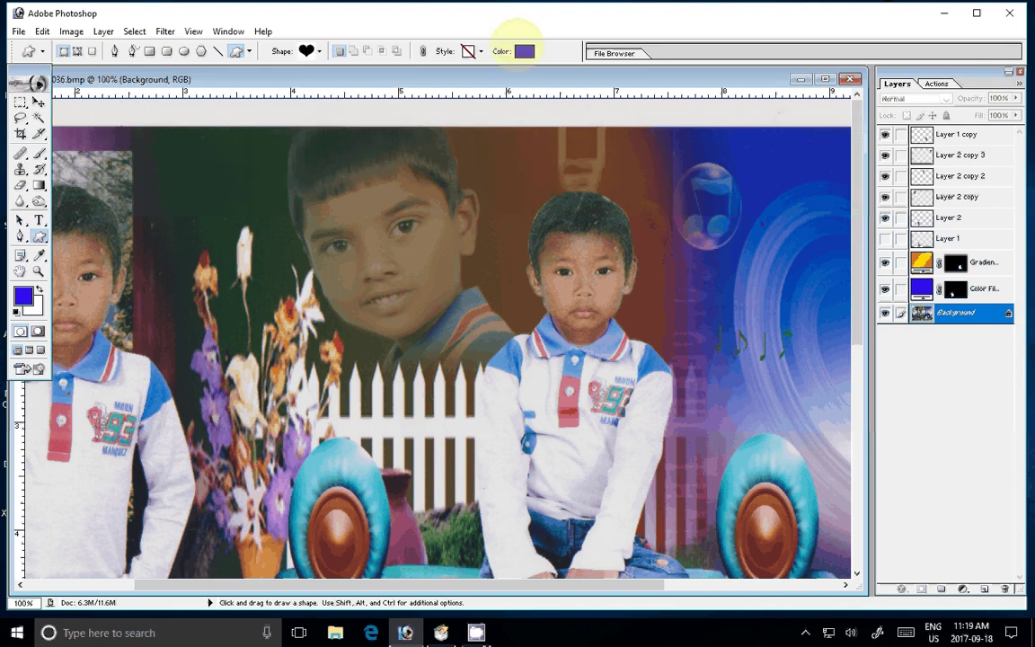
Load the 10 Modern Styles GO.3 style set and pick its orange style.
left_click(481, 51)
left_click(549, 74)
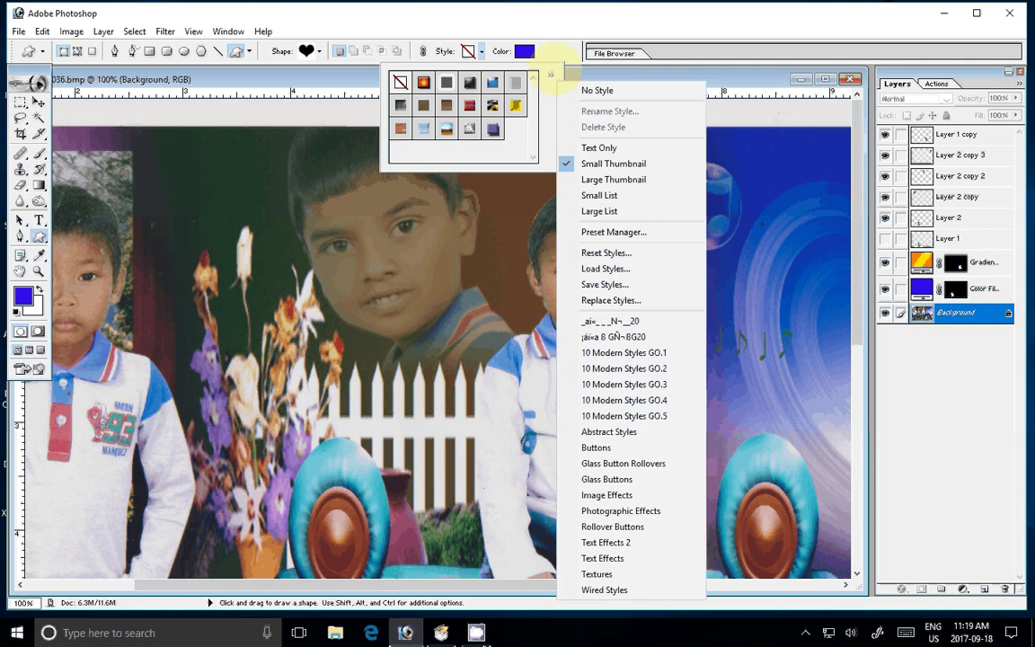
left_click(607, 448)
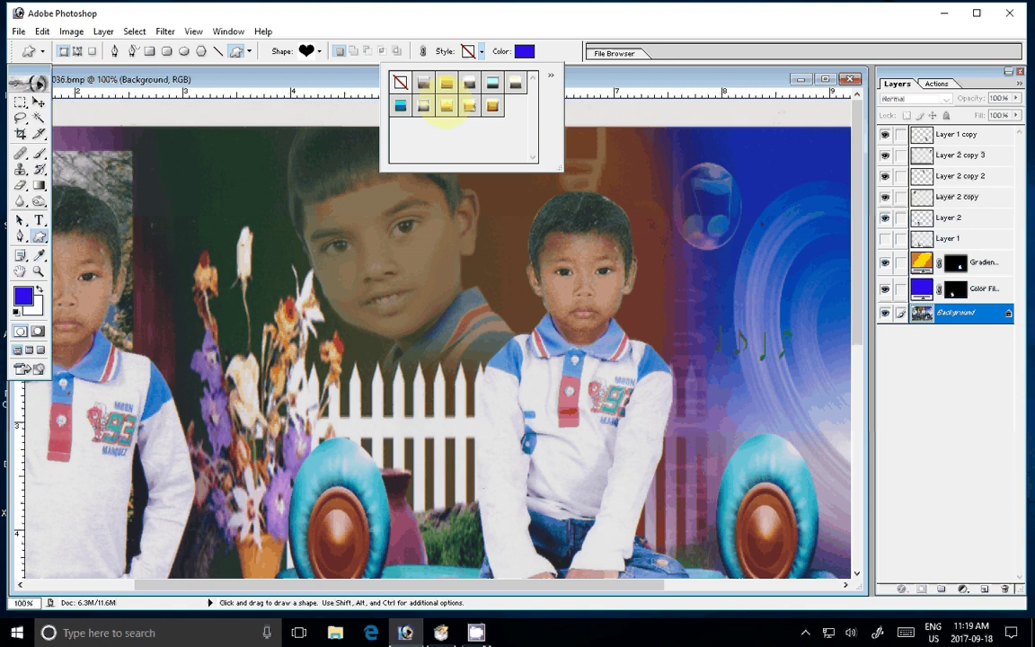
left_click(550, 74)
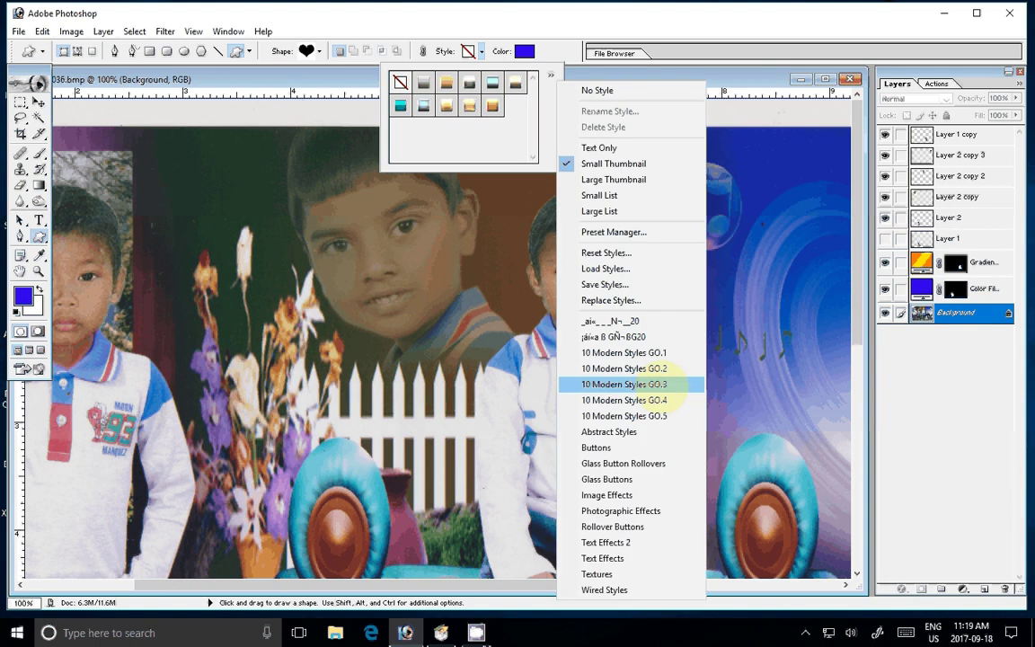
left_click(660, 383)
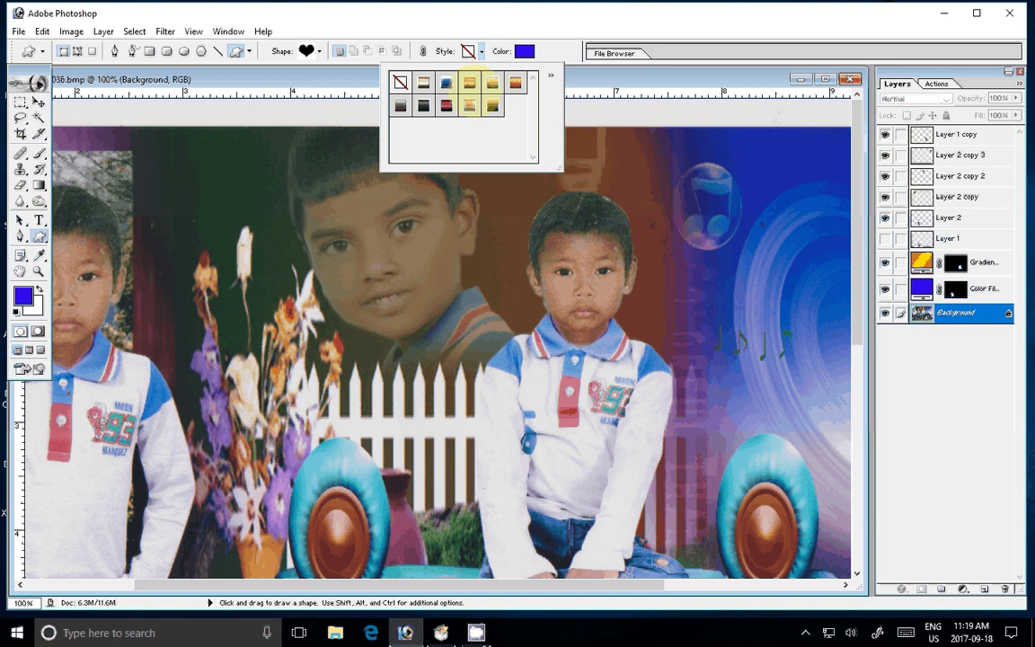
left_click(515, 83)
Replace the styles with the 10 Modern Styles GO.5 set and pick its yellow style.
left_click(551, 74)
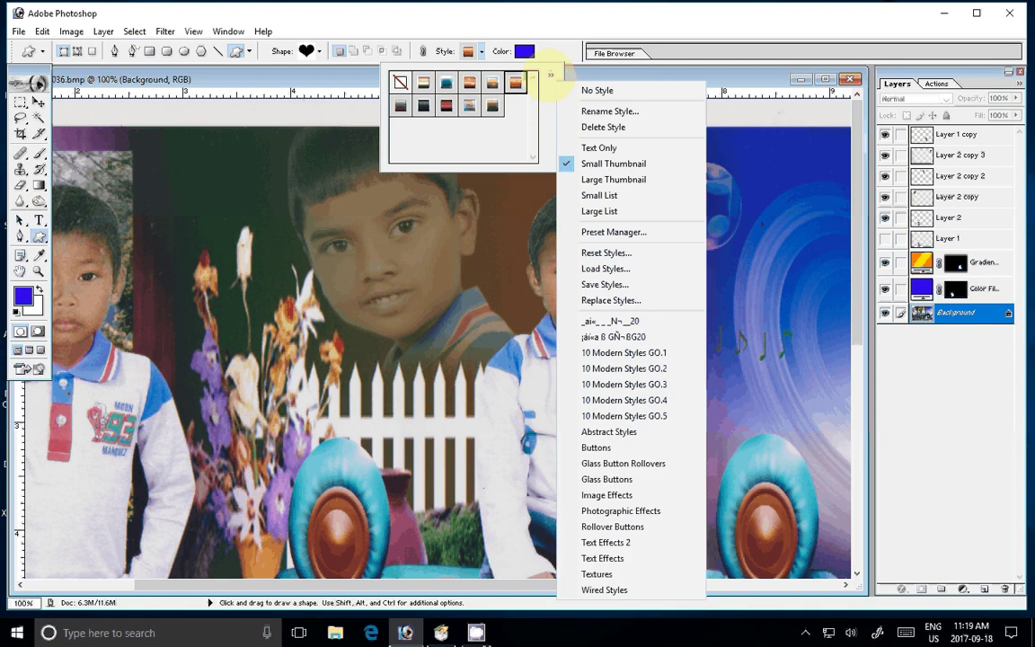
left_click(623, 400)
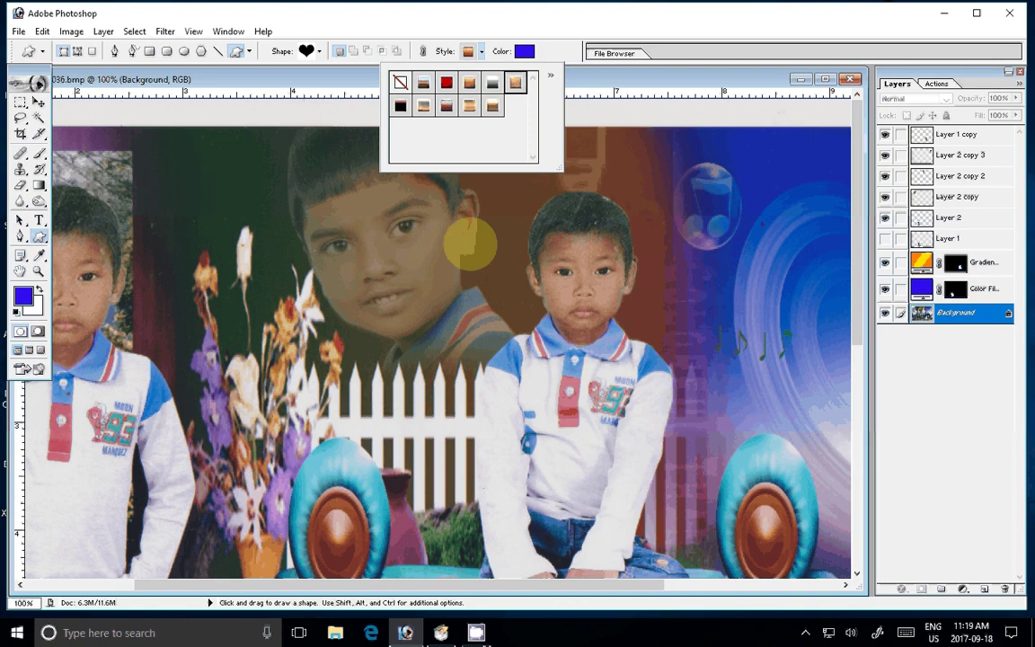
left_click(551, 75)
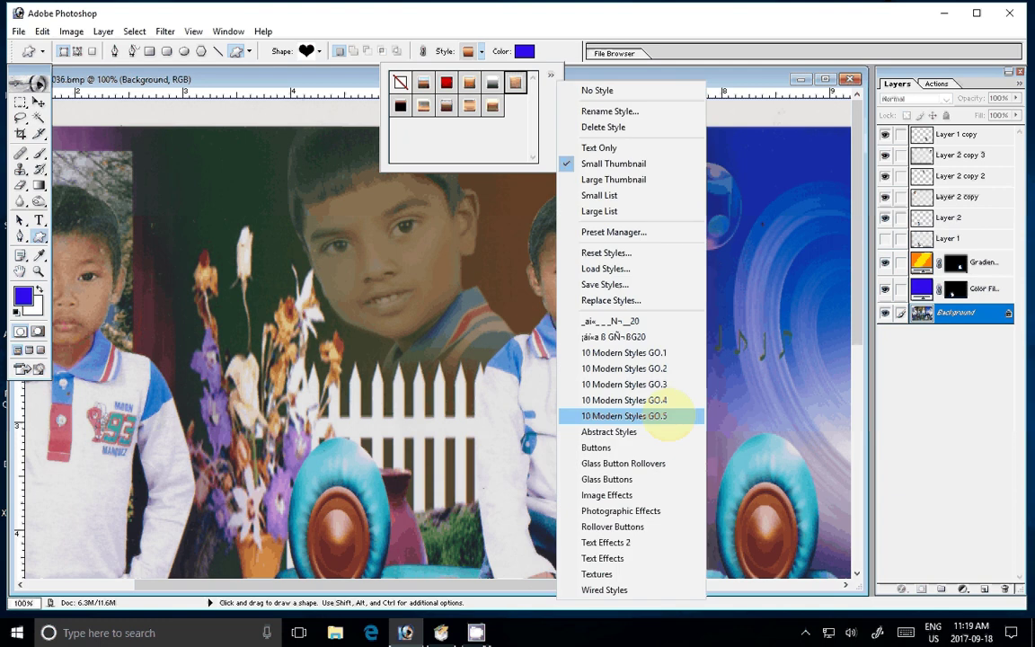
left_click(665, 415)
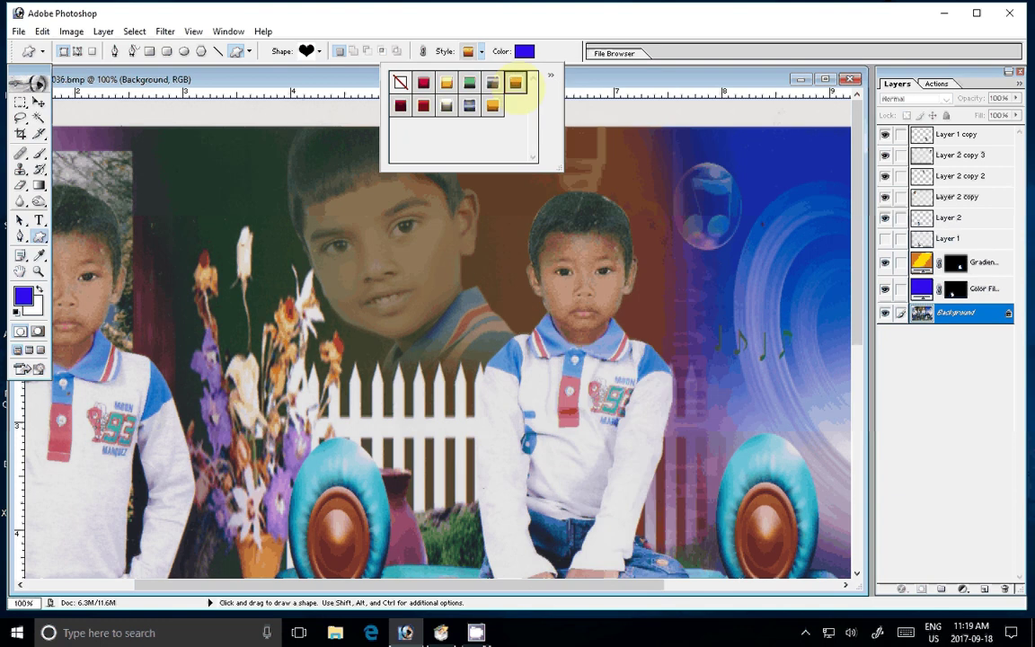
left_click(655, 413)
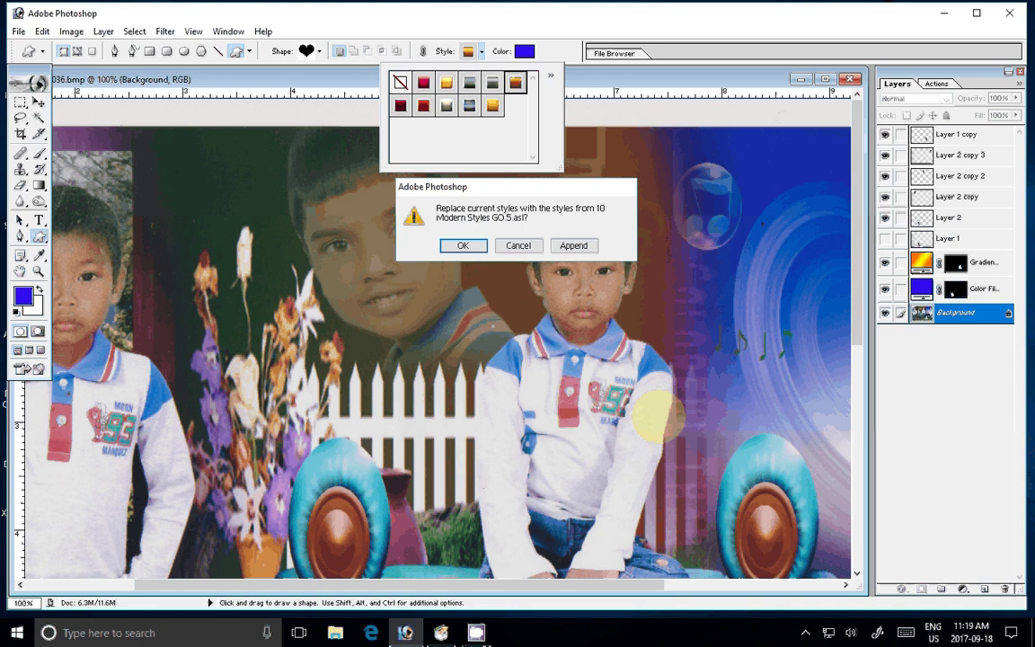
left_click(463, 245)
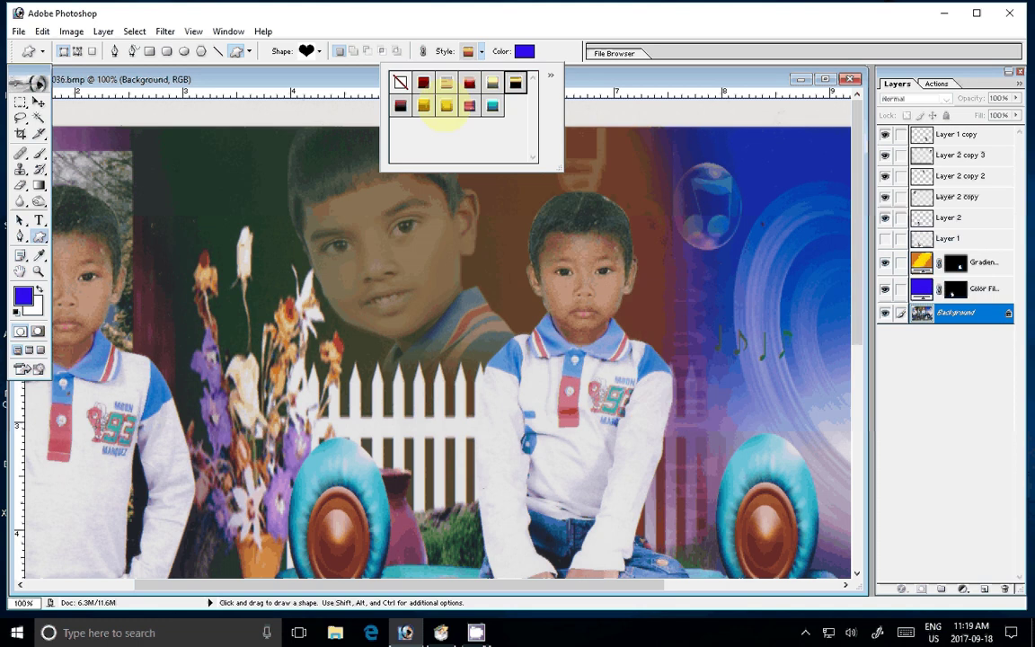
left_click(446, 106)
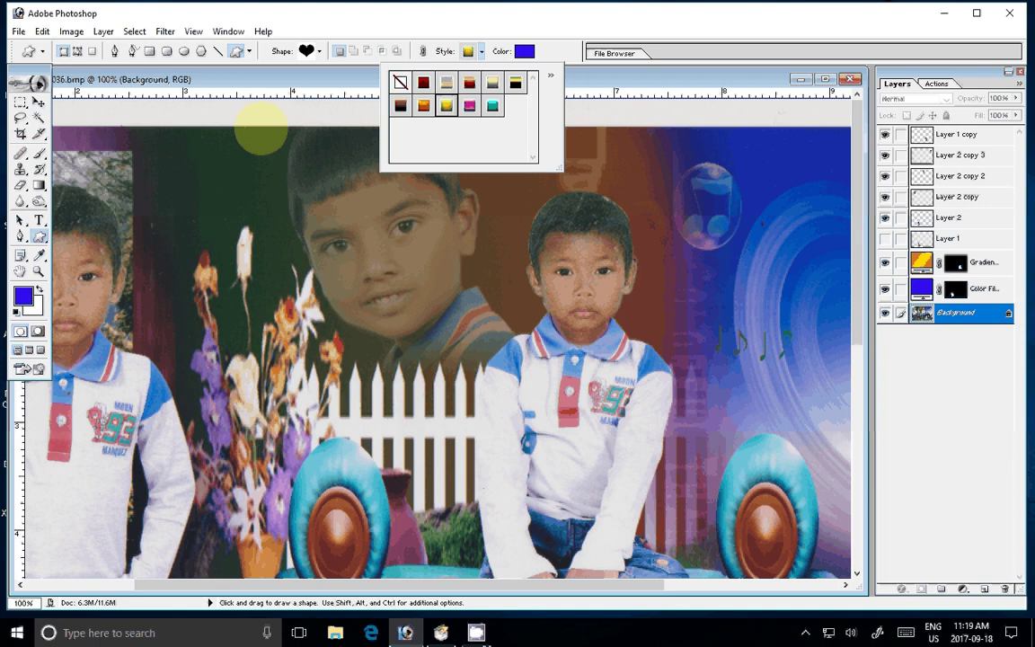
Drag out the heart custom shape over the faded face near the top centre.
left_click_drag(260, 130, 508, 404)
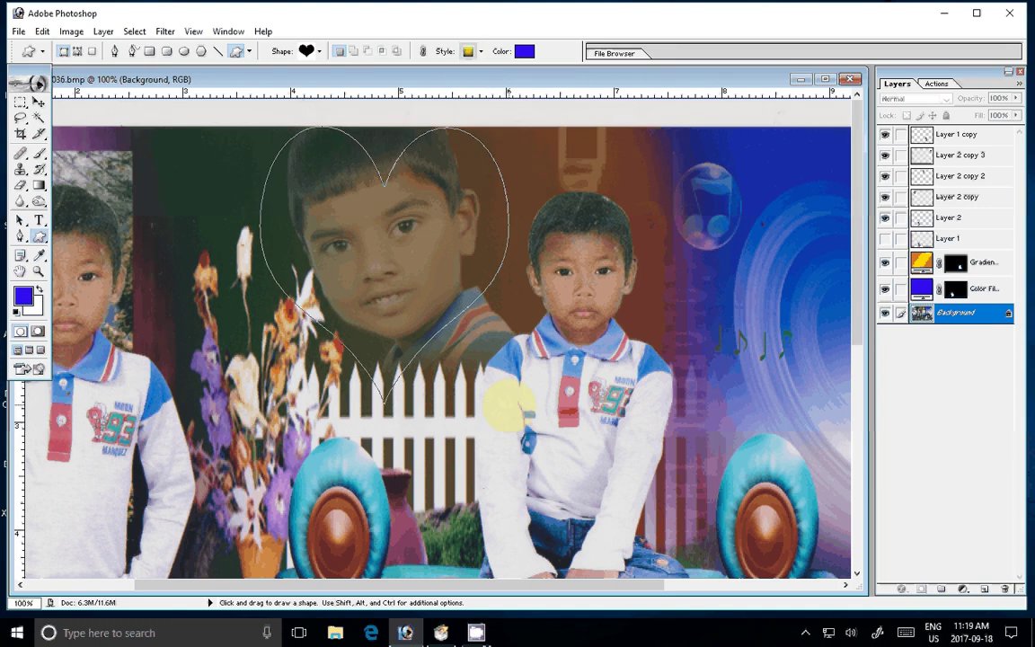
left_click_drag(508, 404, 508, 404)
key("z")
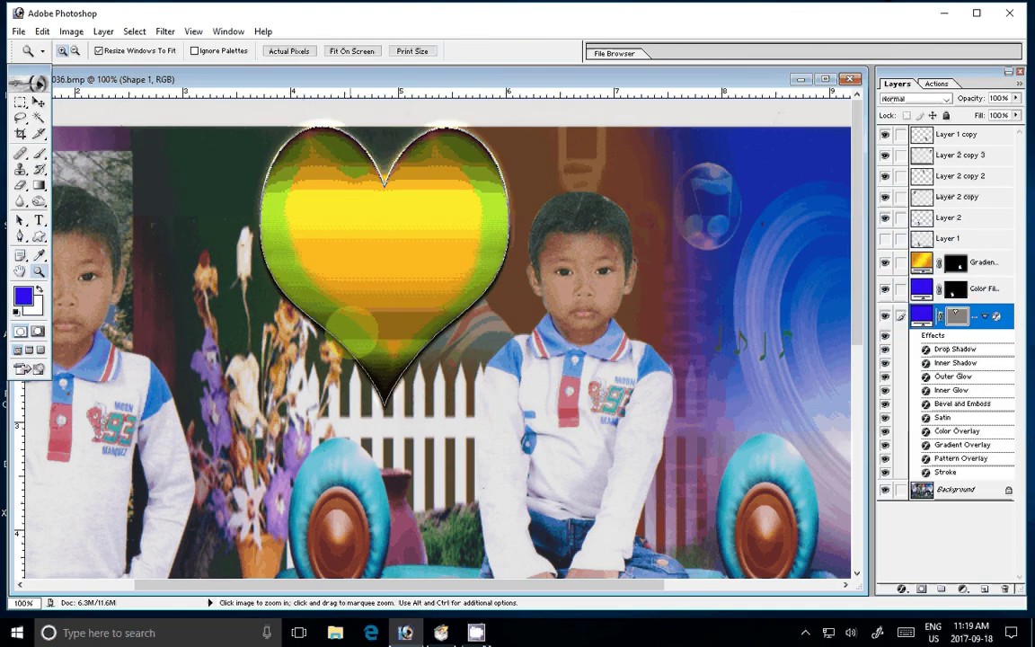
Select the Background layer, enlarge the Clone Stamp brush to 50, and fit the collage on screen.
left_click(966, 489)
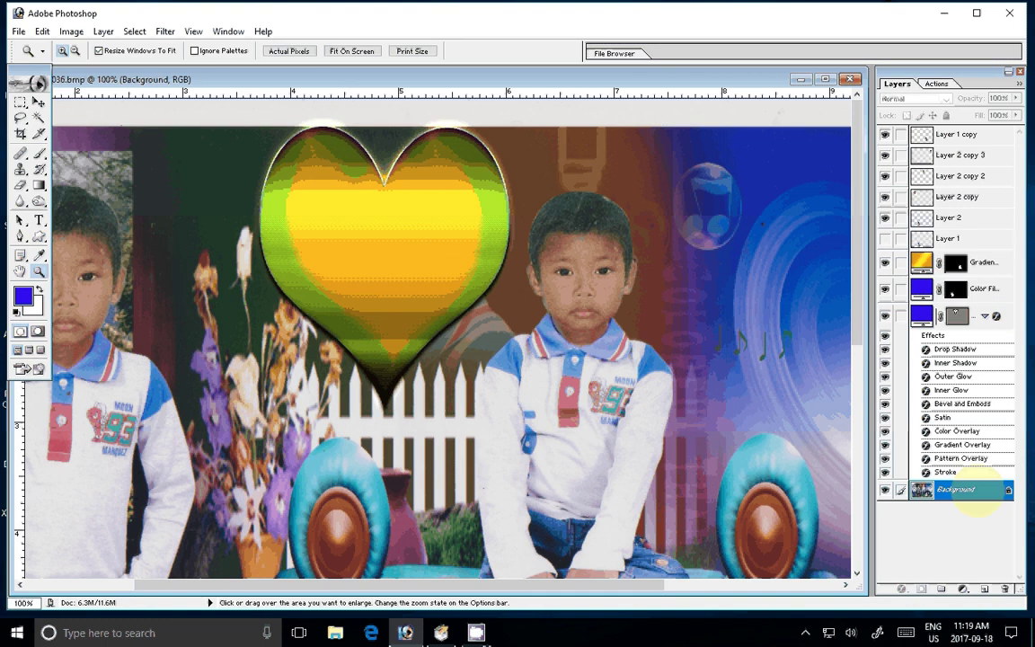
key("s")
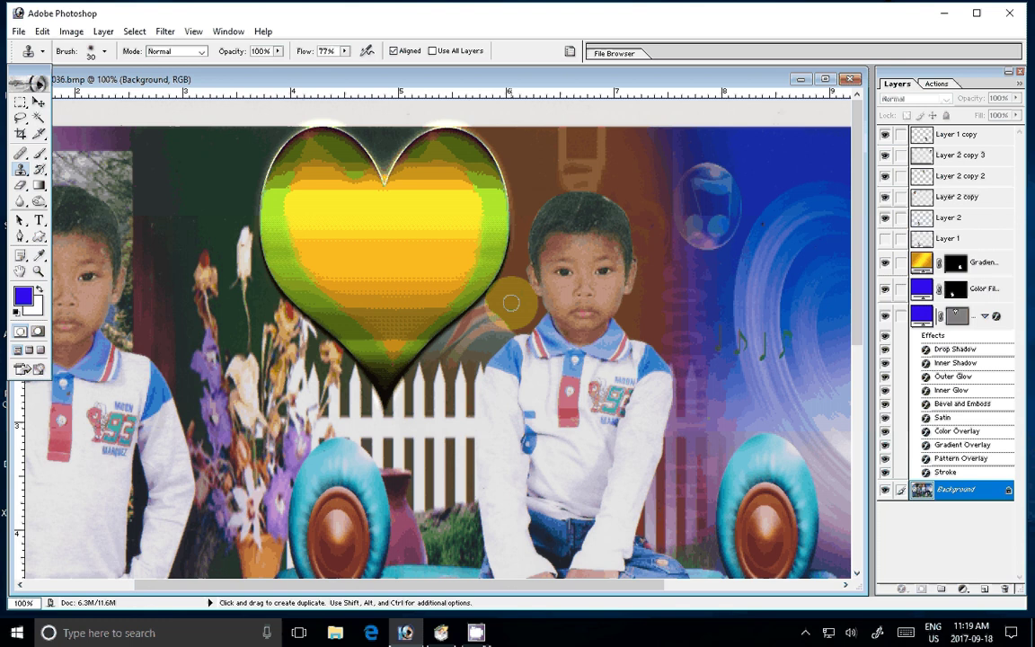
key("bracketright")
key("bracketright")
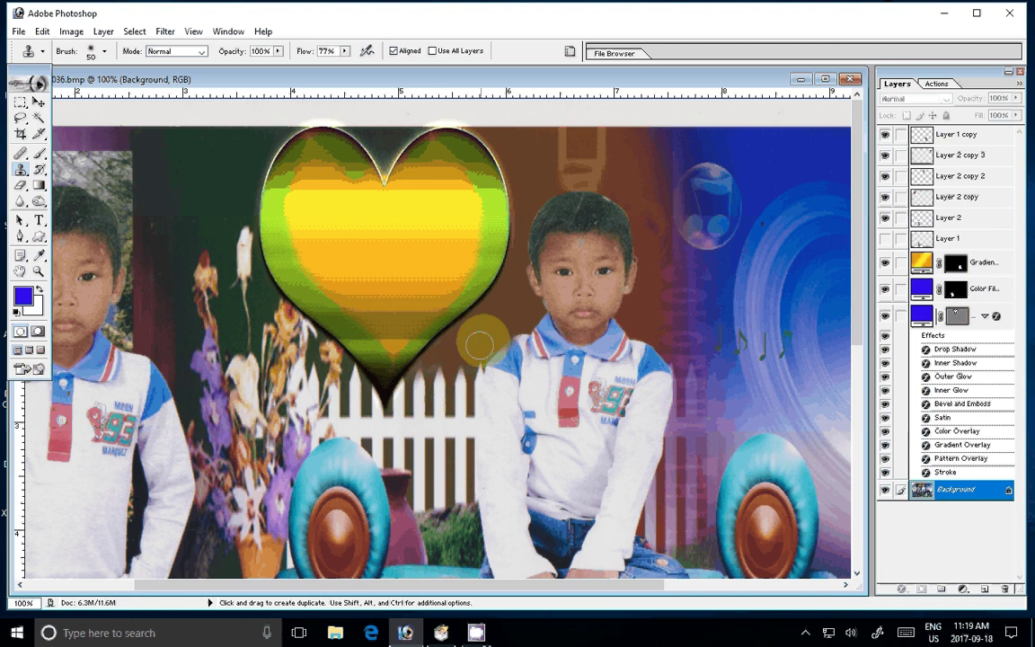
key("z")
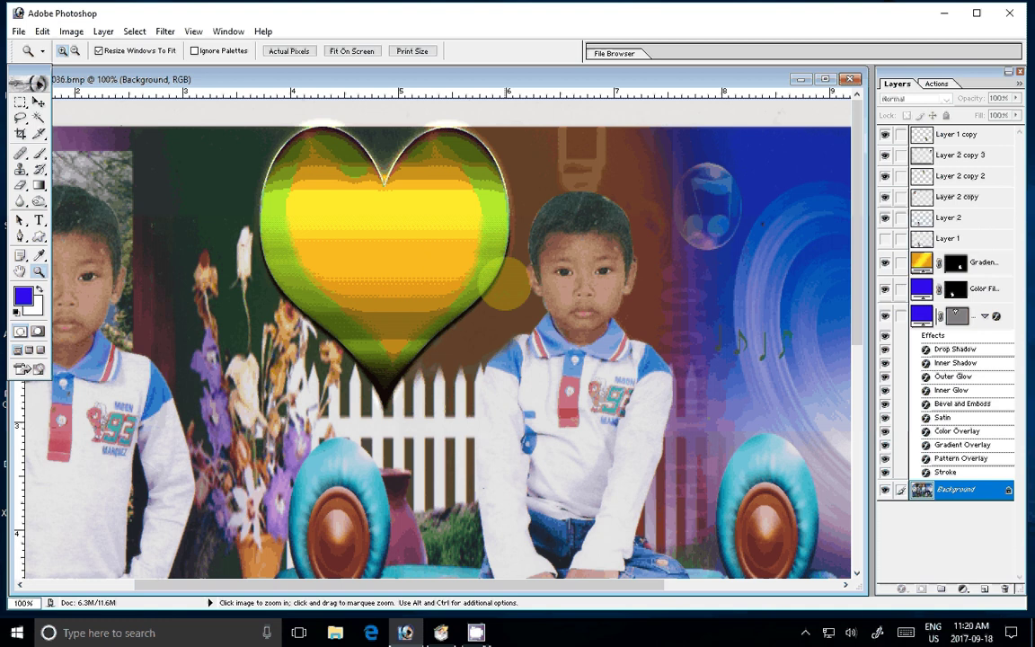
right_click(557, 294)
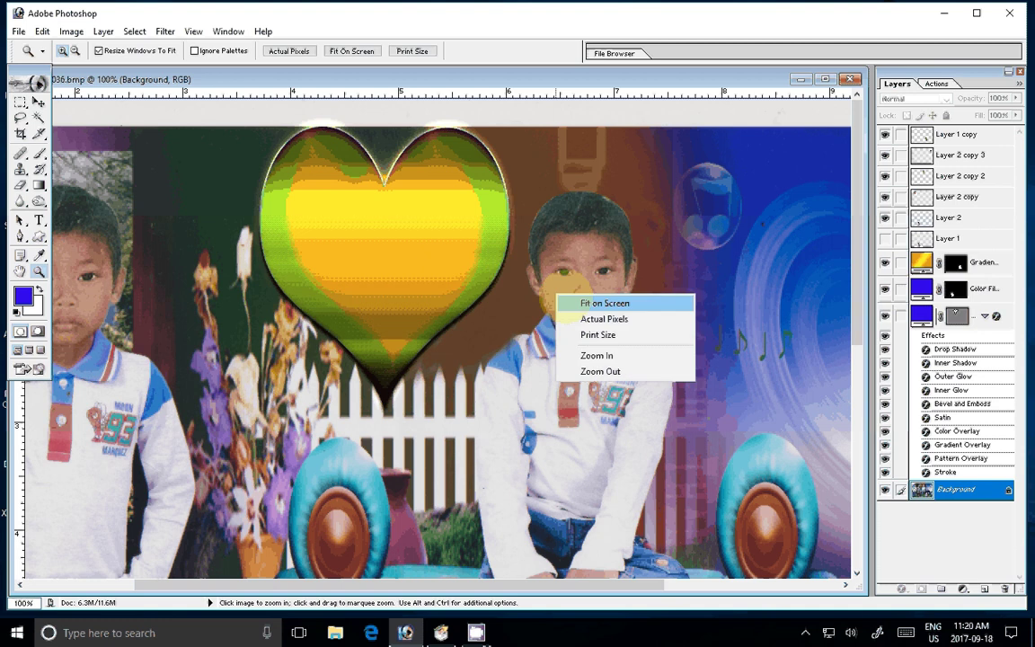
left_click(602, 303)
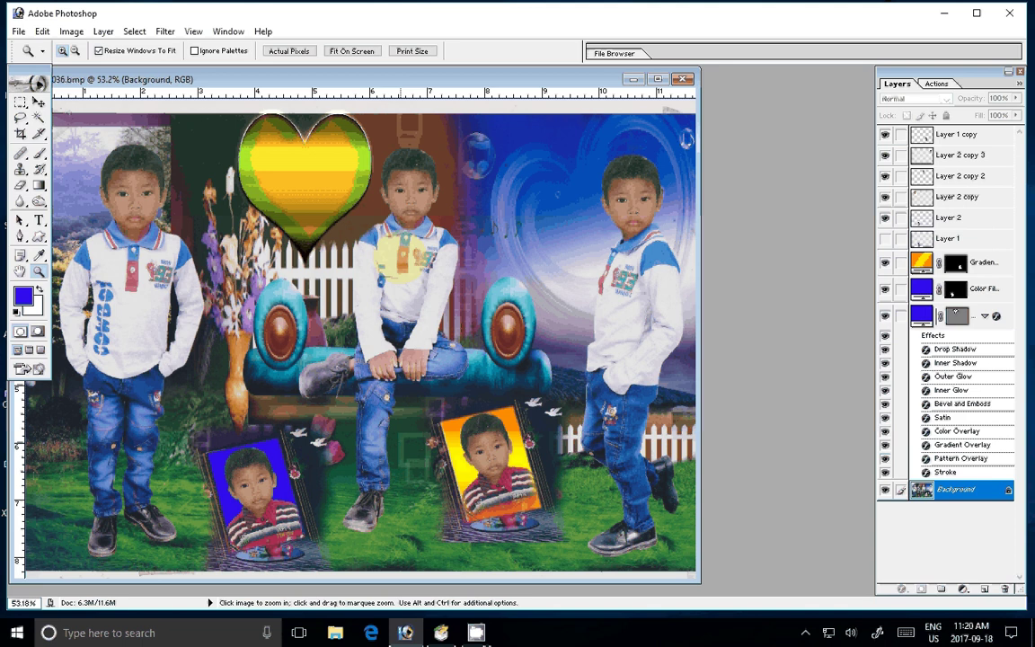
key("v")
left_click(485, 454)
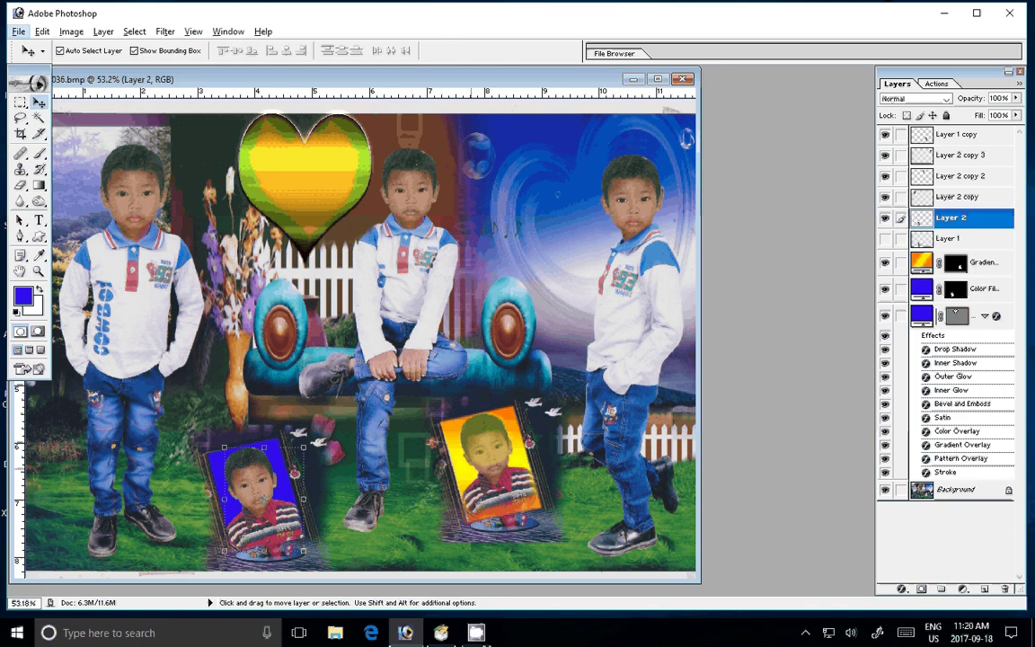
Alt-drag a copy of the orange-framed boy photo into the heart and merge visible layers.
left_click_drag(485, 458, 283, 178)
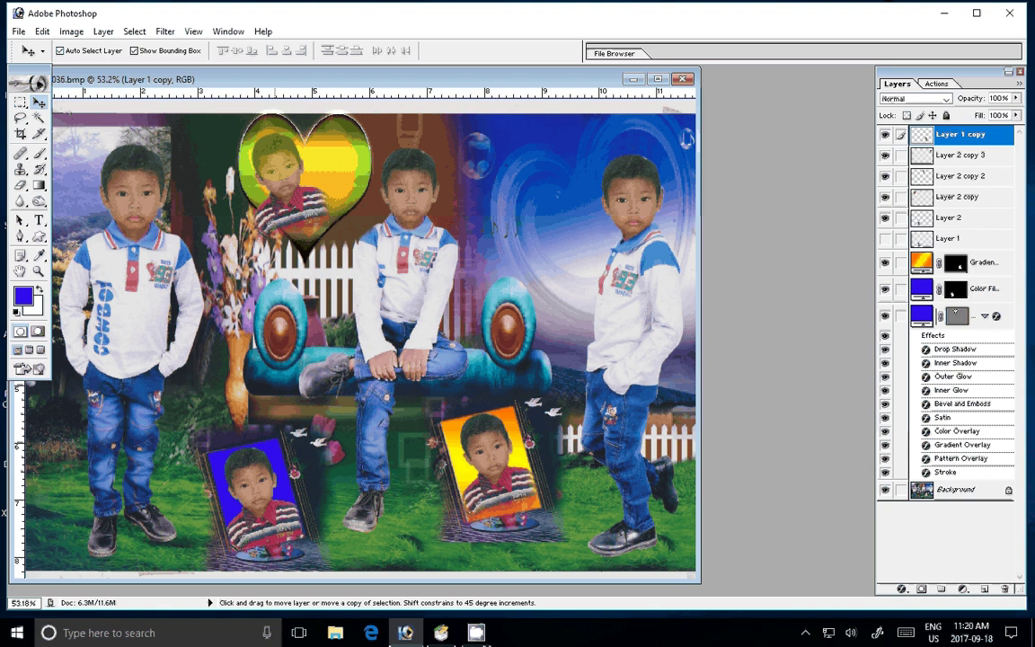
left_click_drag(283, 178, 274, 169)
key("e")
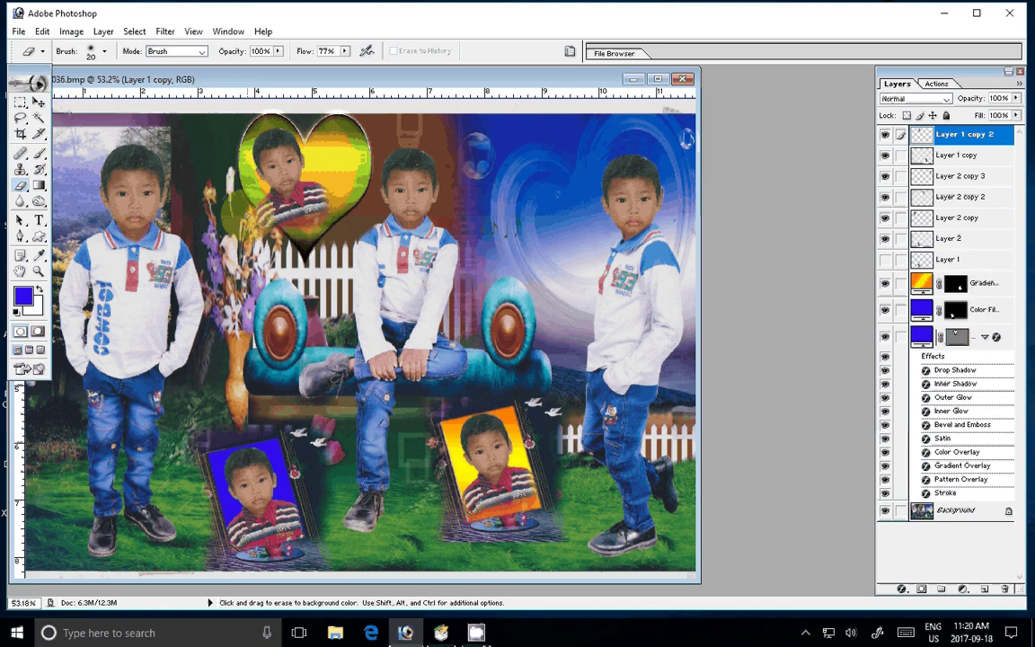
key("bracketright")
key("bracketright")
key("bracketright")
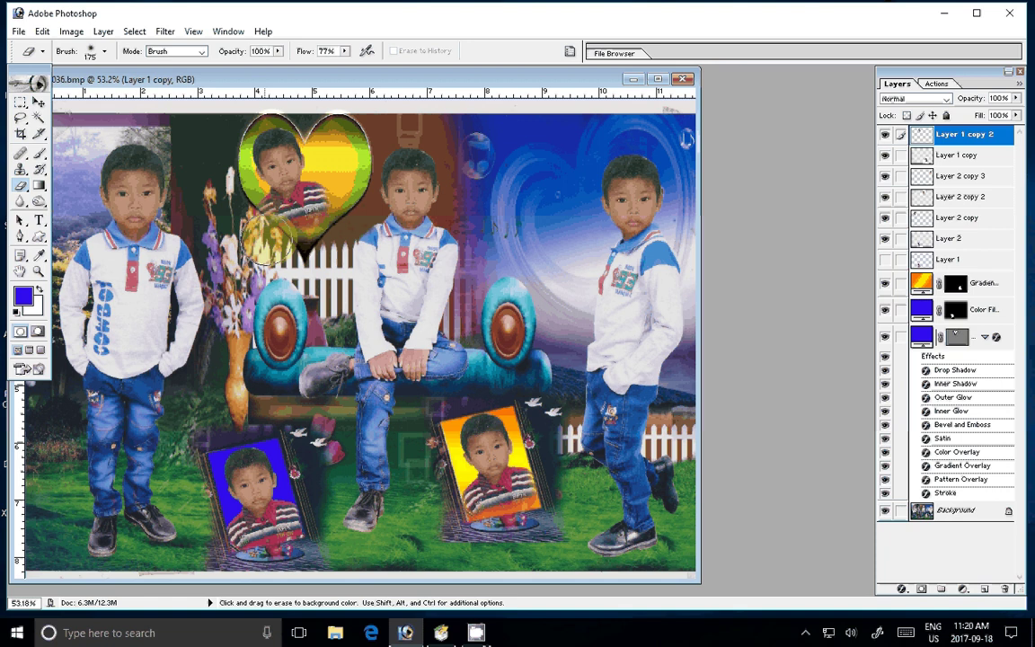
key("shift+ctrl+e")
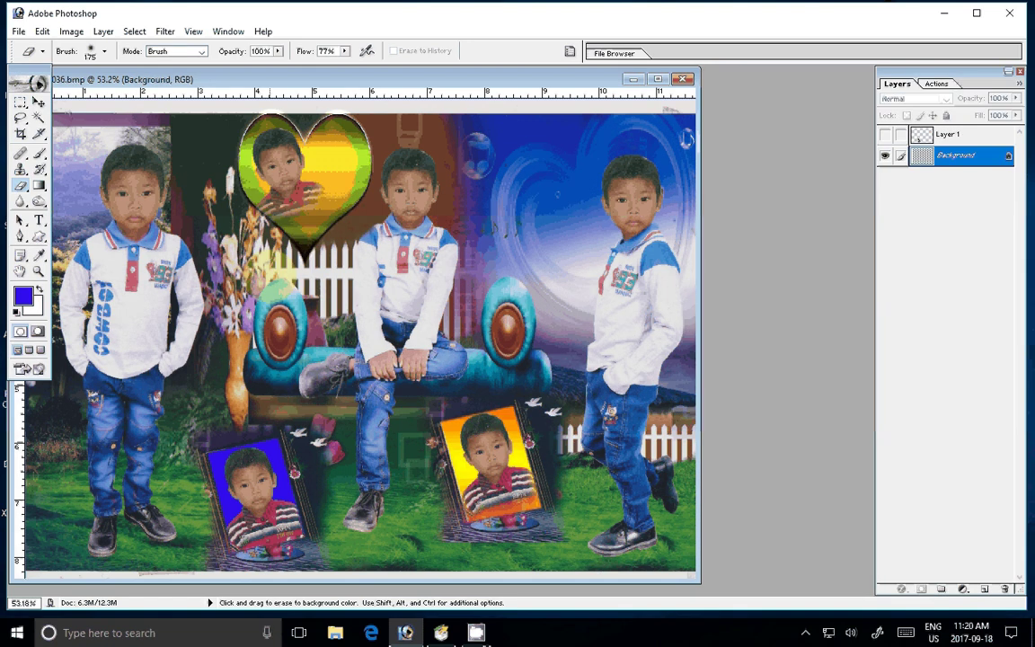
left_click(494, 177)
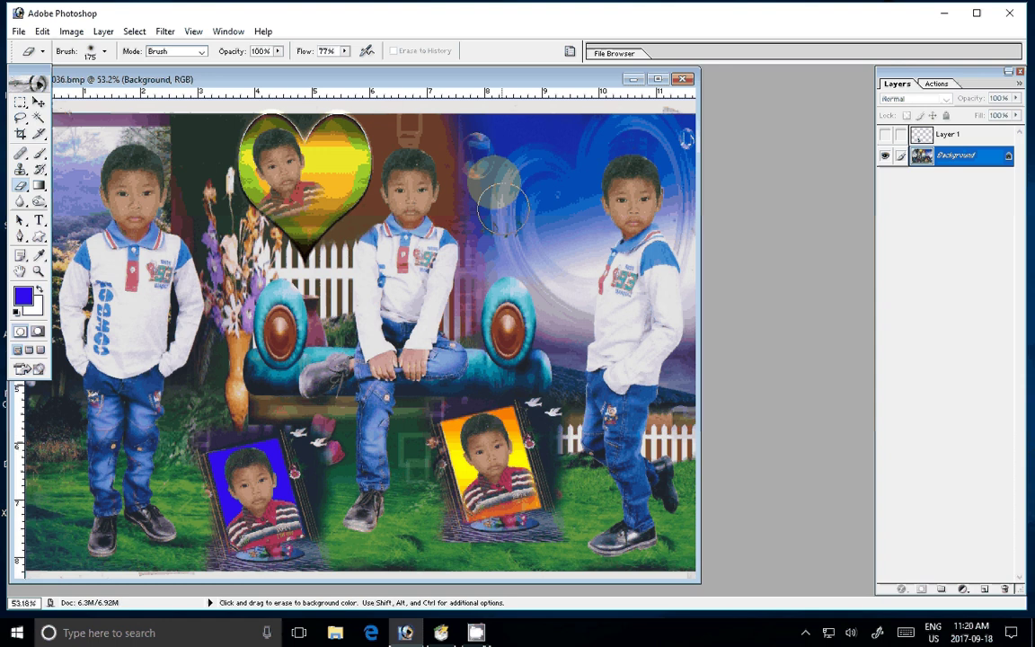
Undo the stray eraser mark and zoom in on the right boy's head.
key("ctrl+z")
left_click(410, 256)
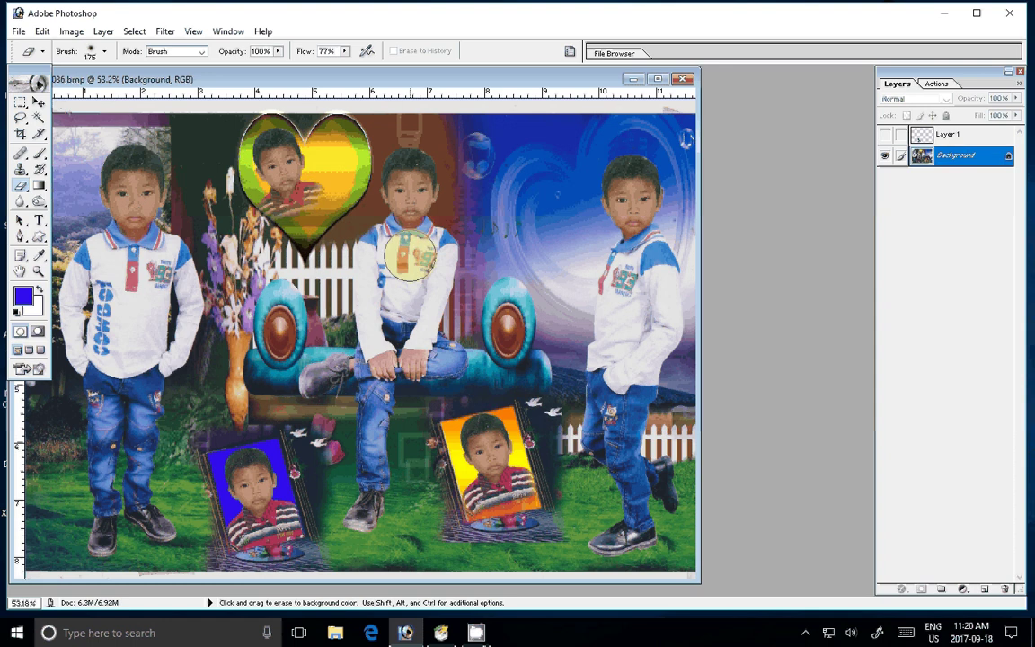
key("z")
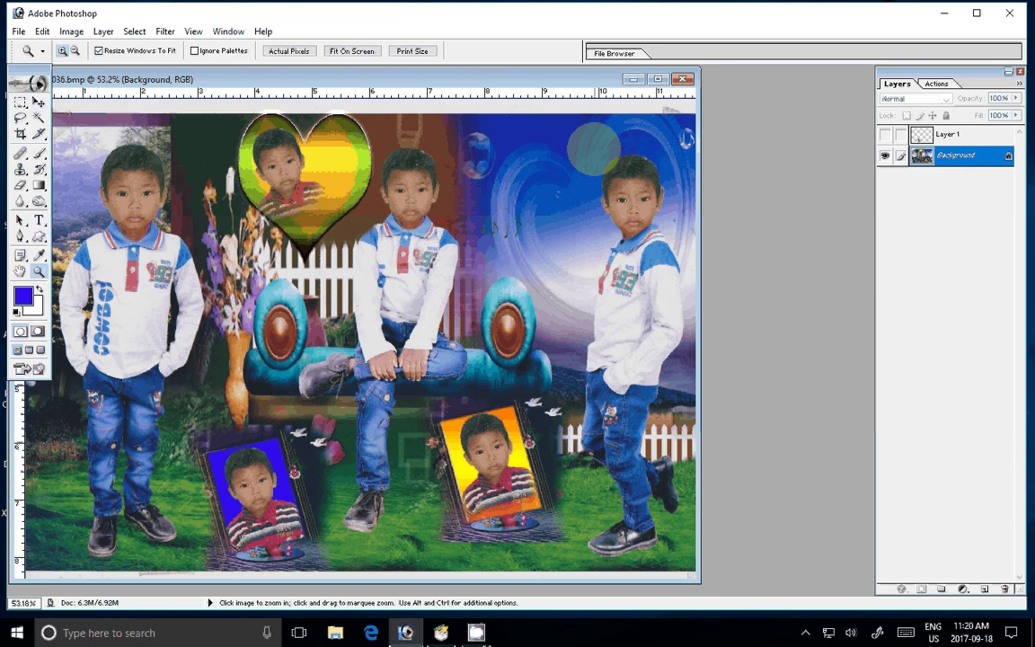
left_click_drag(593, 147, 644, 281)
key("v")
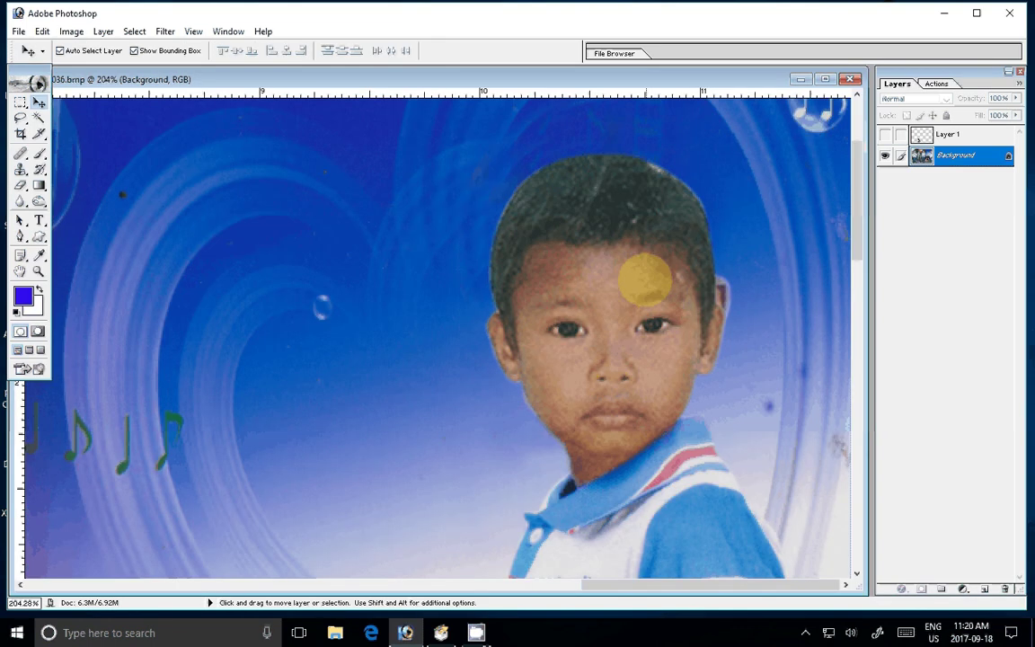
key("s")
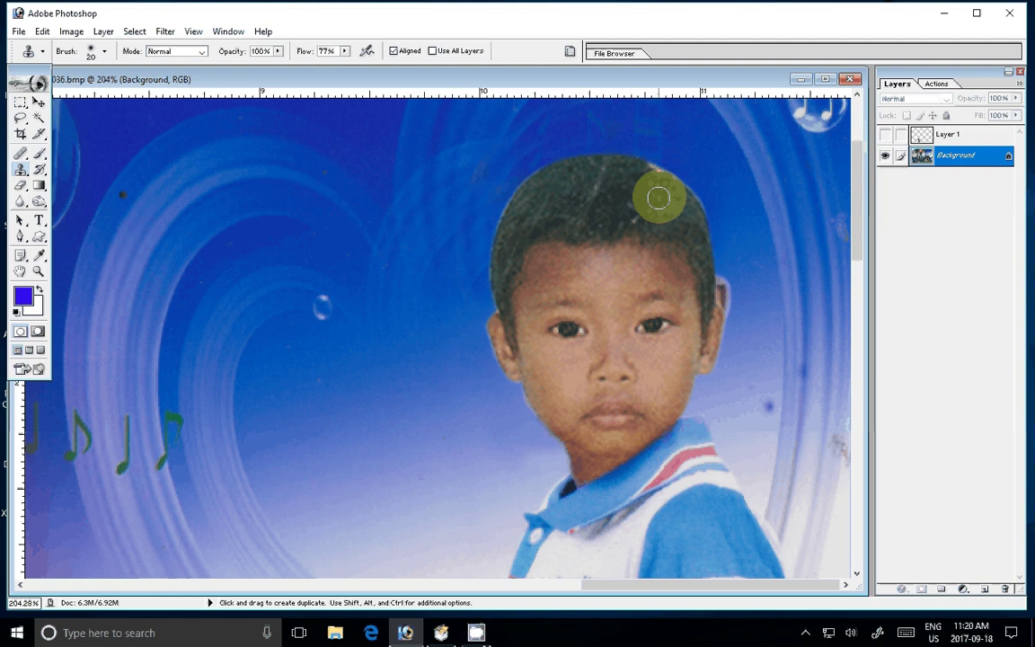
Clone over the spots in the right, middle and left boys' hair.
left_click_drag(658, 198, 595, 311)
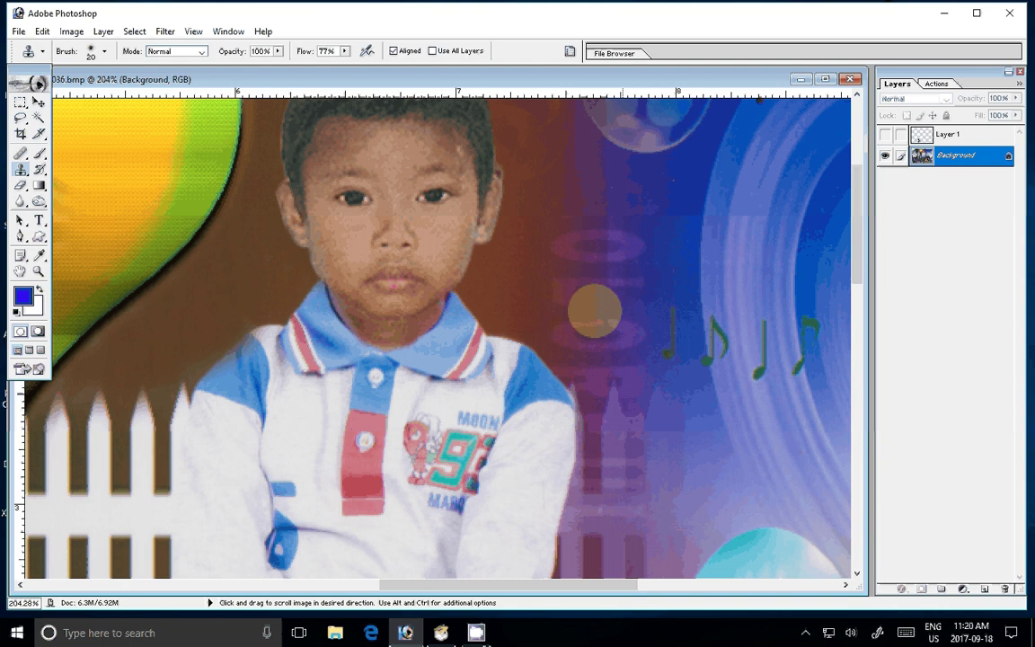
left_click_drag(595, 312, 598, 418)
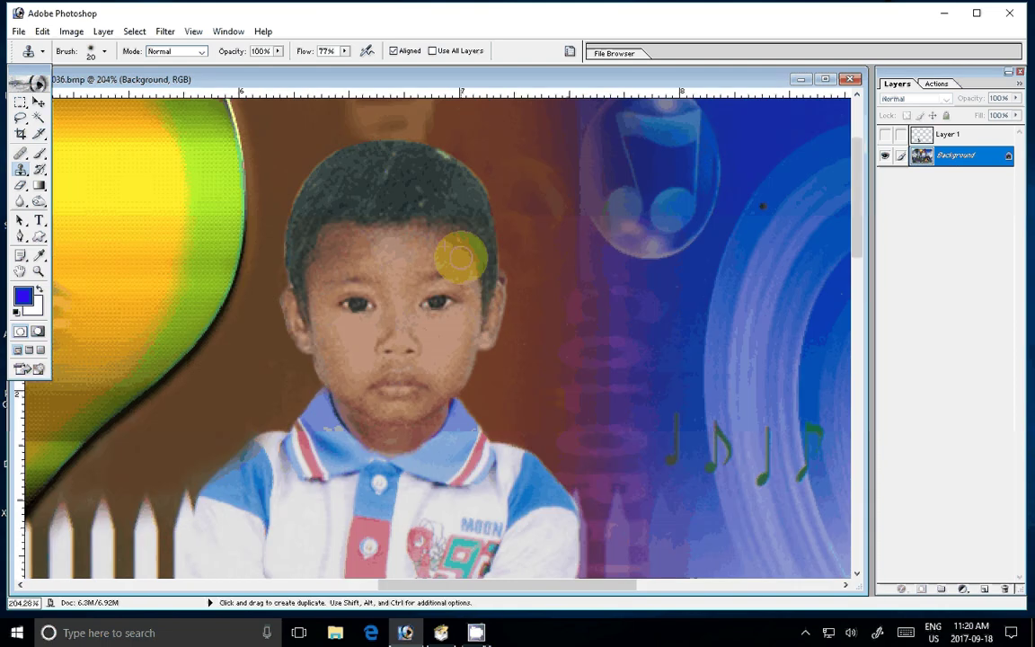
mouse_move(458, 258)
left_mouse_down()
mouse_move(434, 171)
mouse_move(325, 221)
left_mouse_up()
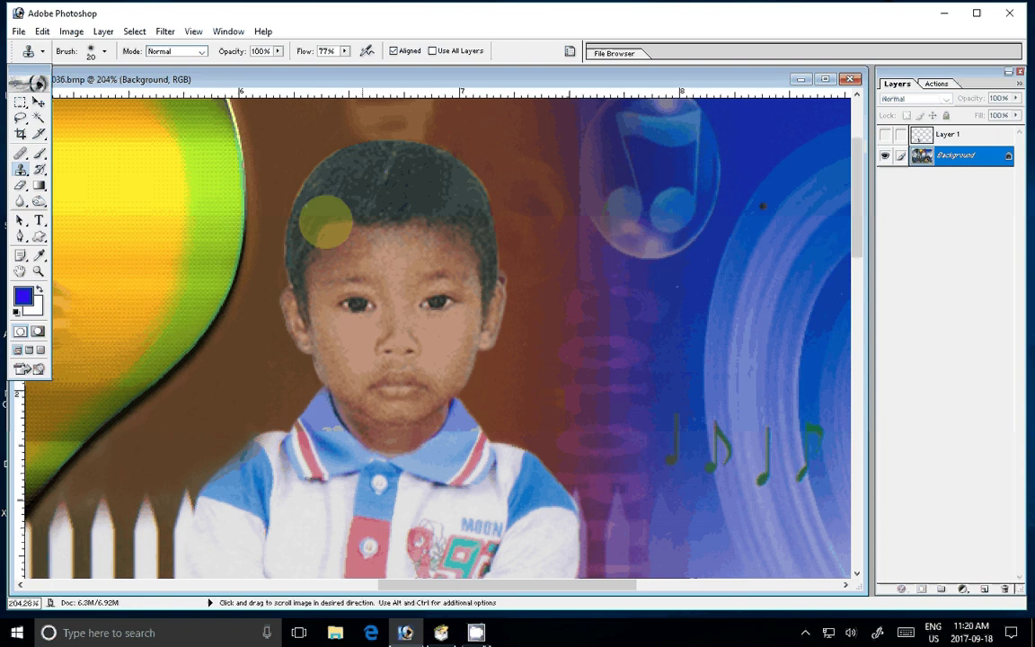
left_click_drag(326, 220, 608, 230)
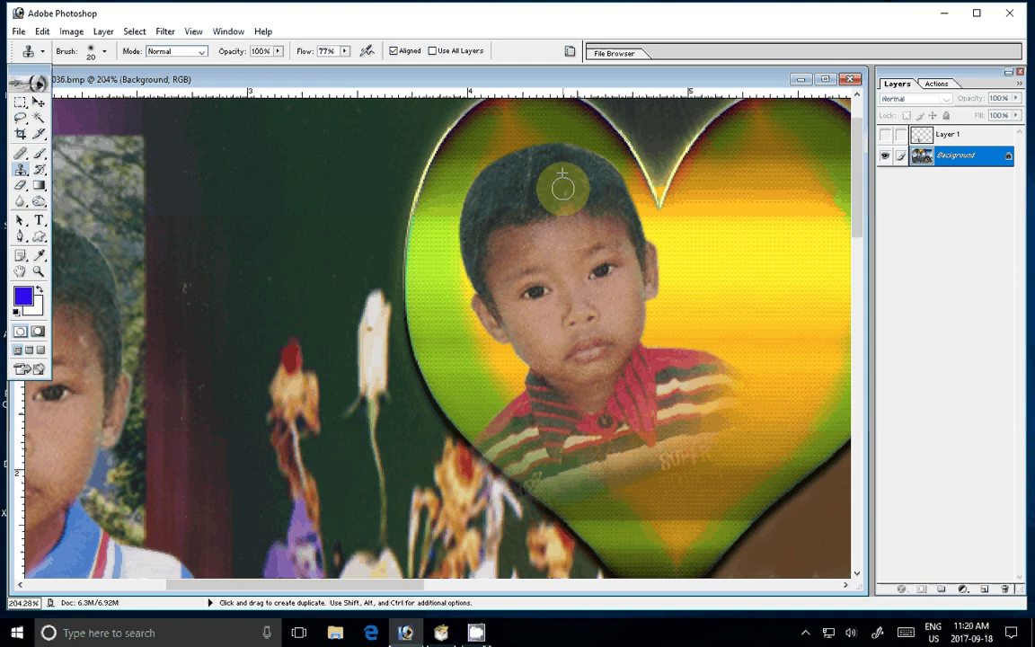
scroll(562, 186, "left", 5)
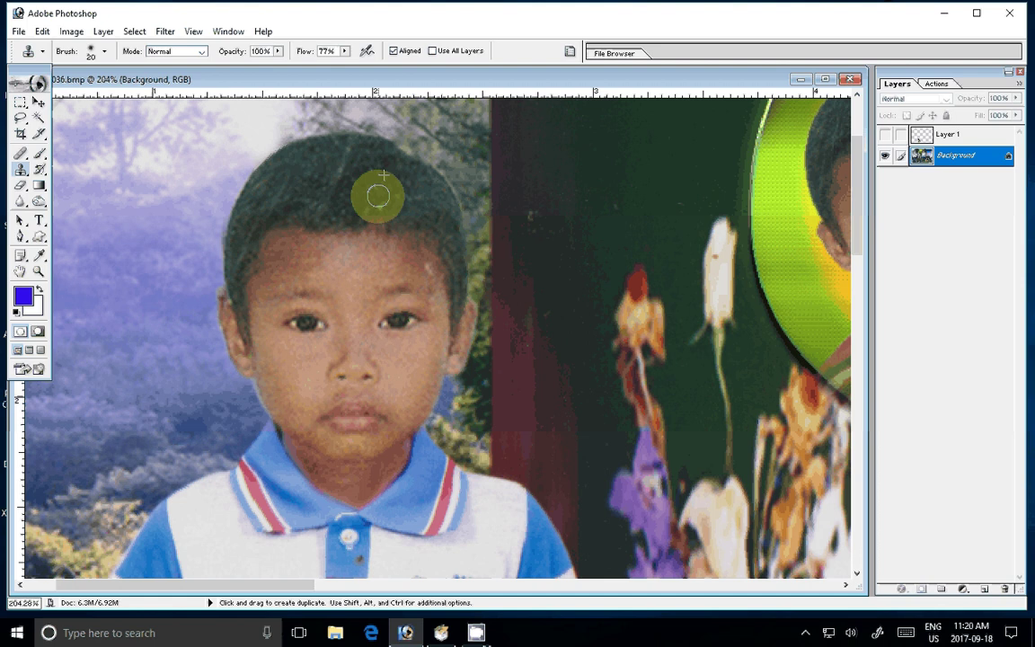
left_click(425, 266, "alt")
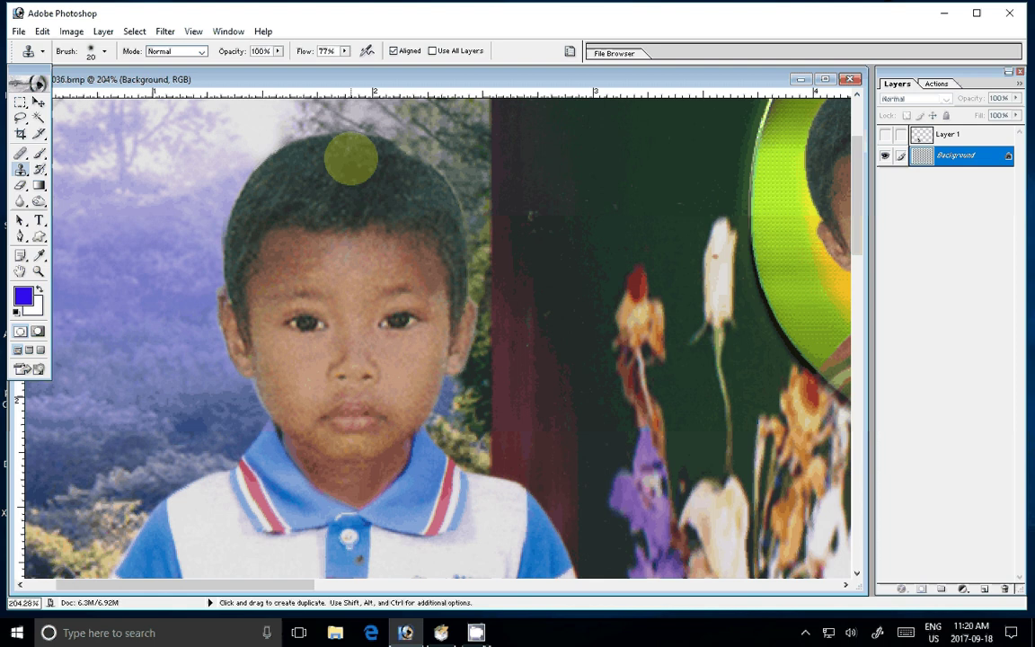
scroll(277, 411, "down", 3)
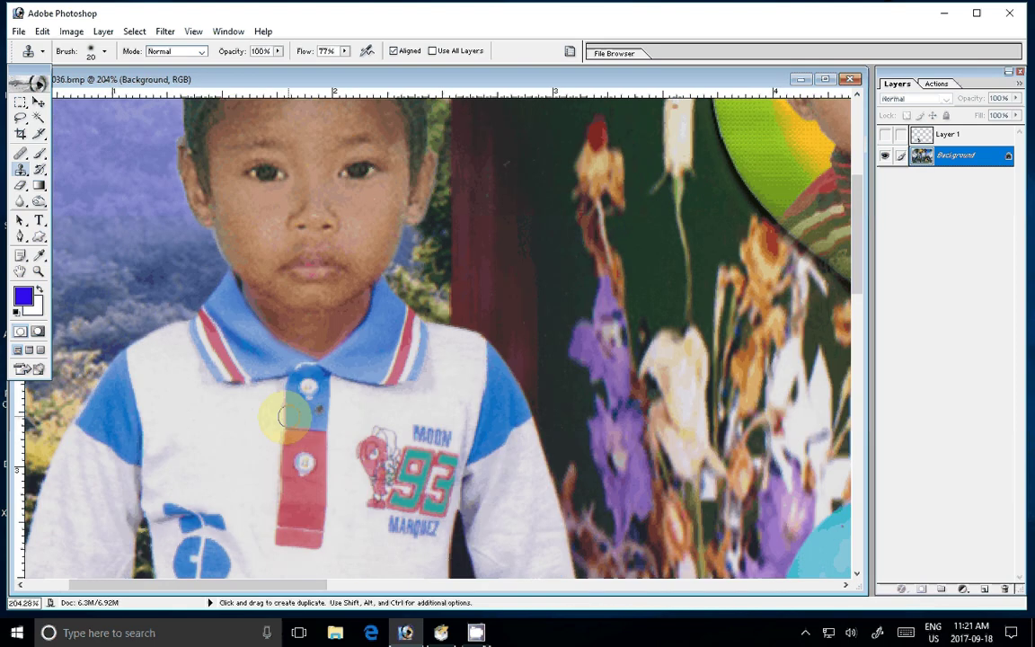
key("space")
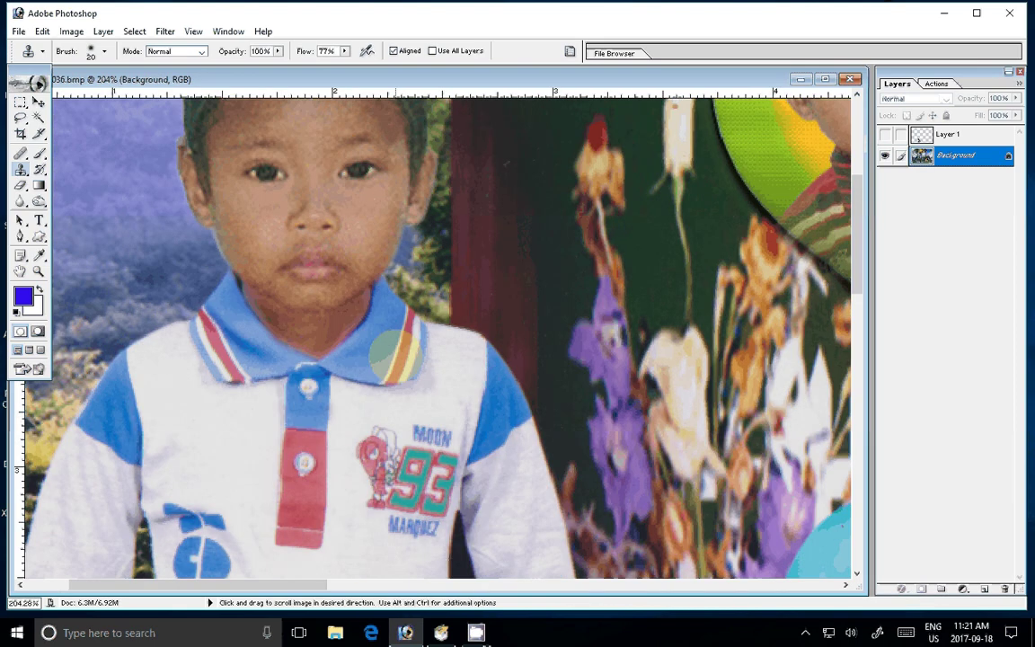
scroll(393, 355, "right", 10)
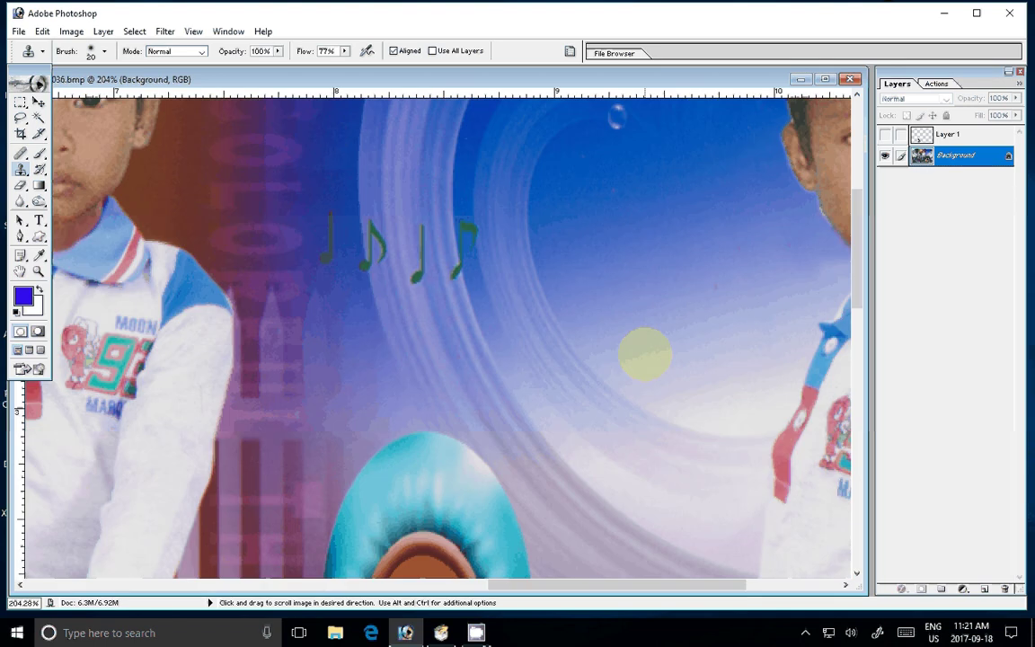
scroll(431, 332, "right", 3)
key("z")
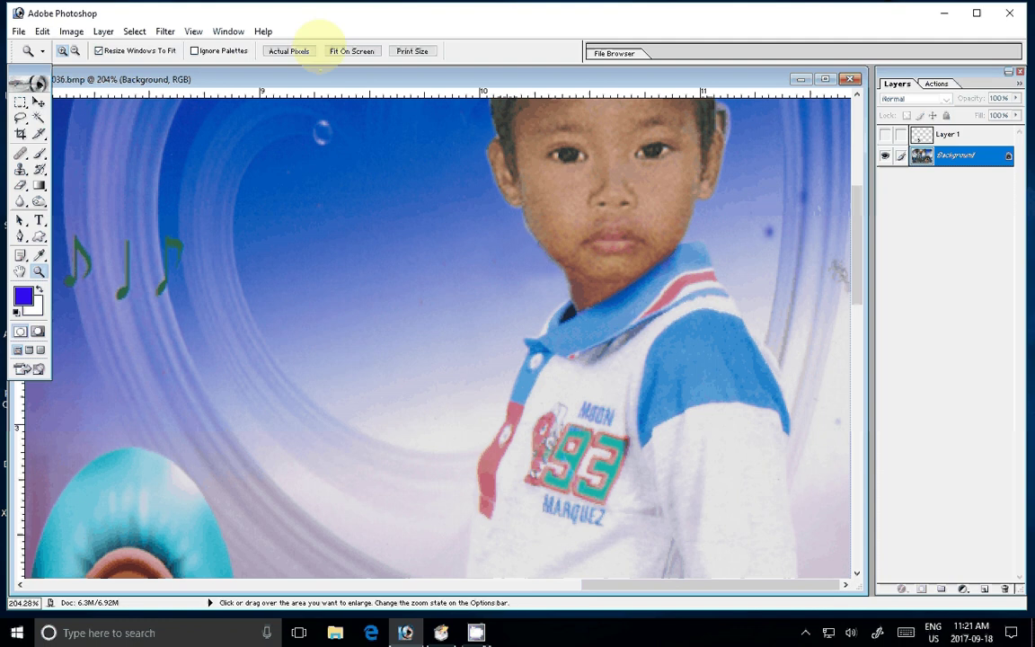
Run the Correction action and Action 8 on the collage, then return to the Layers palette.
left_click(351, 50)
left_click(935, 82)
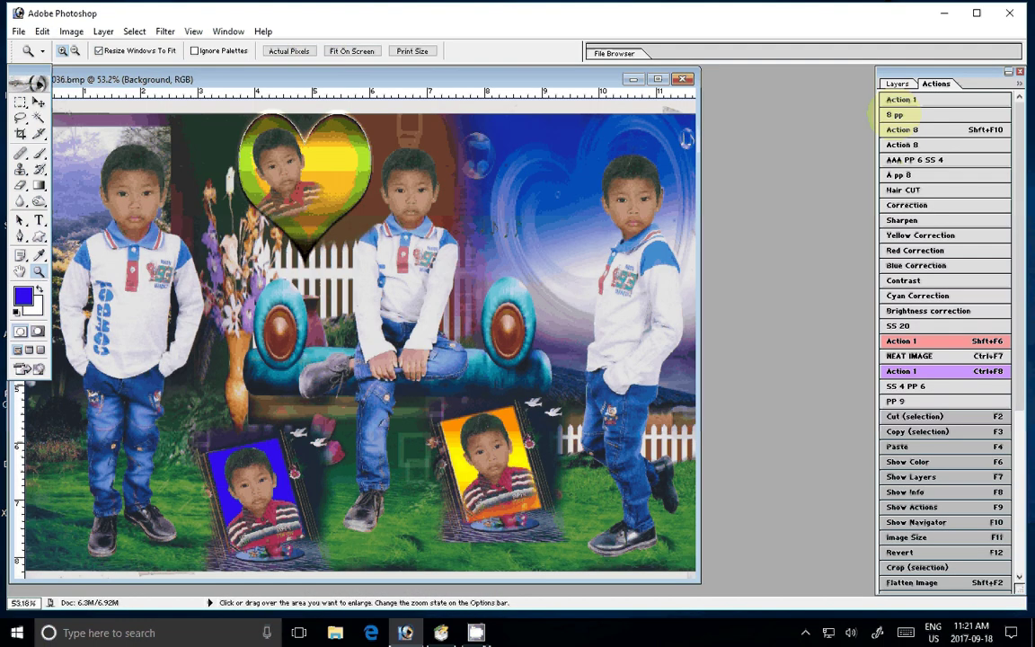
left_click(923, 203)
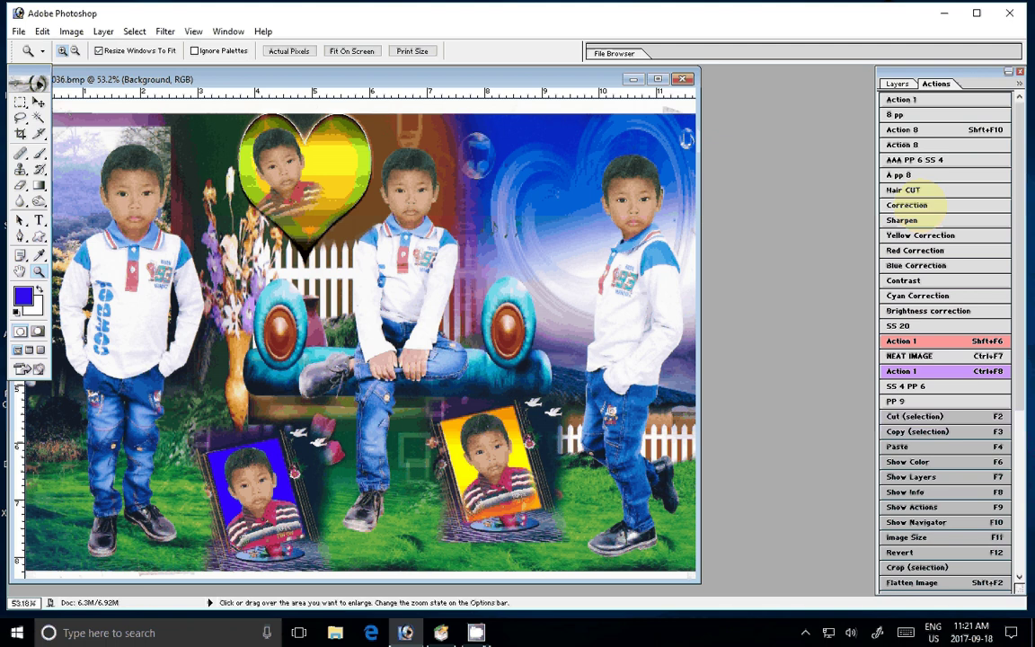
left_click(985, 129)
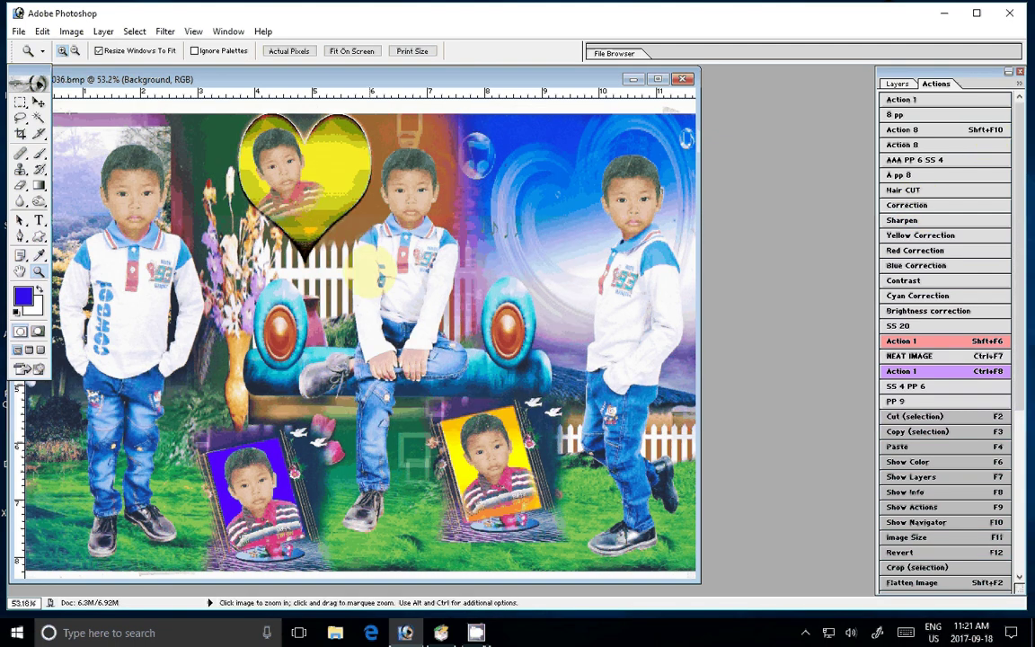
key("ctrl+F8")
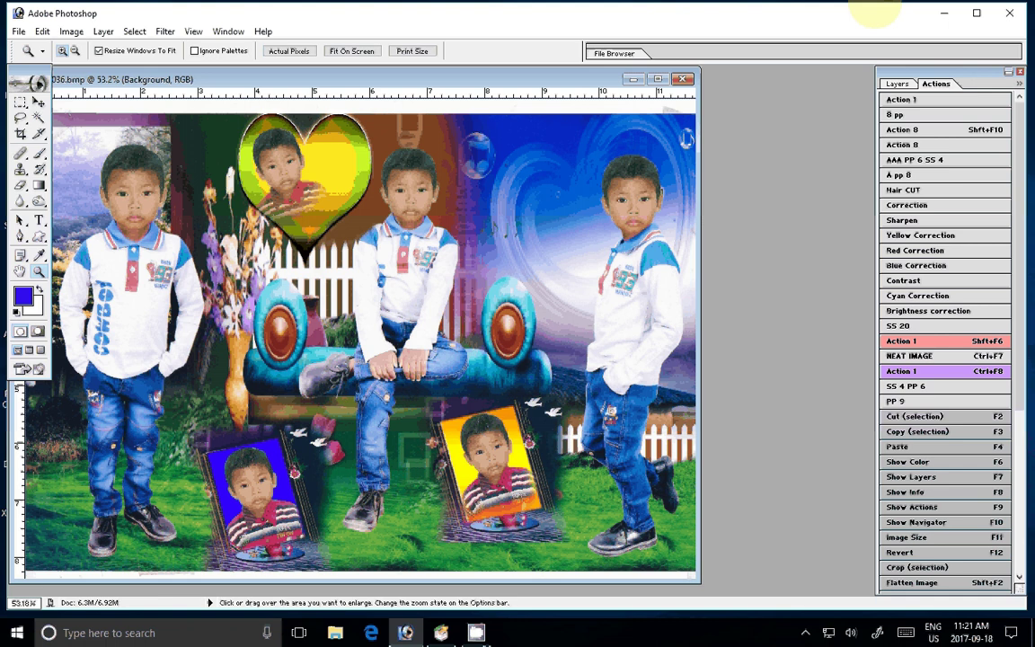
key("F7")
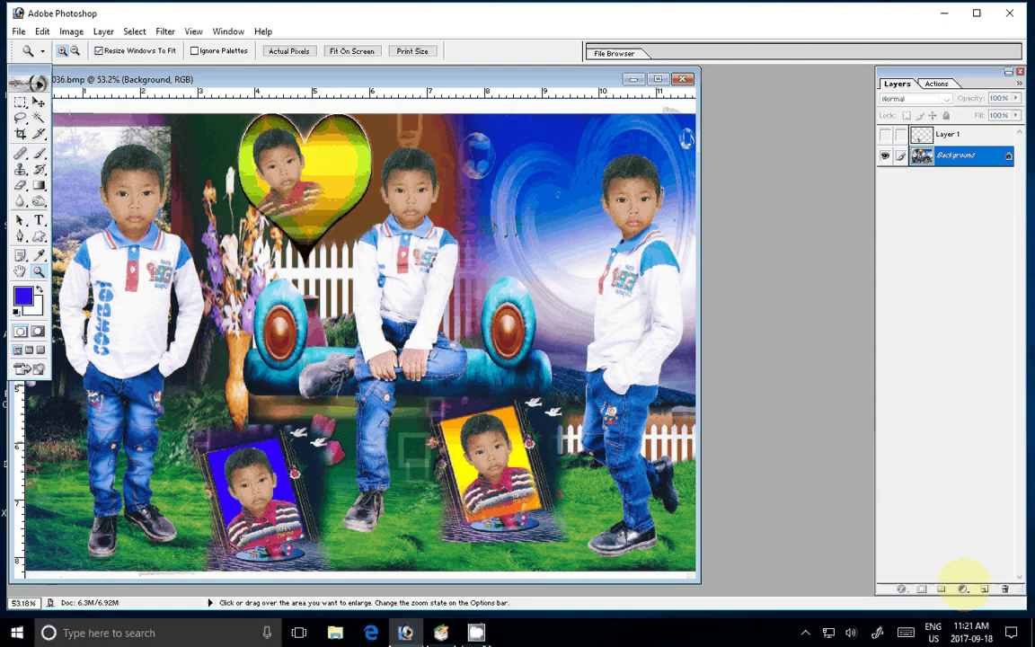
left_click(962, 588)
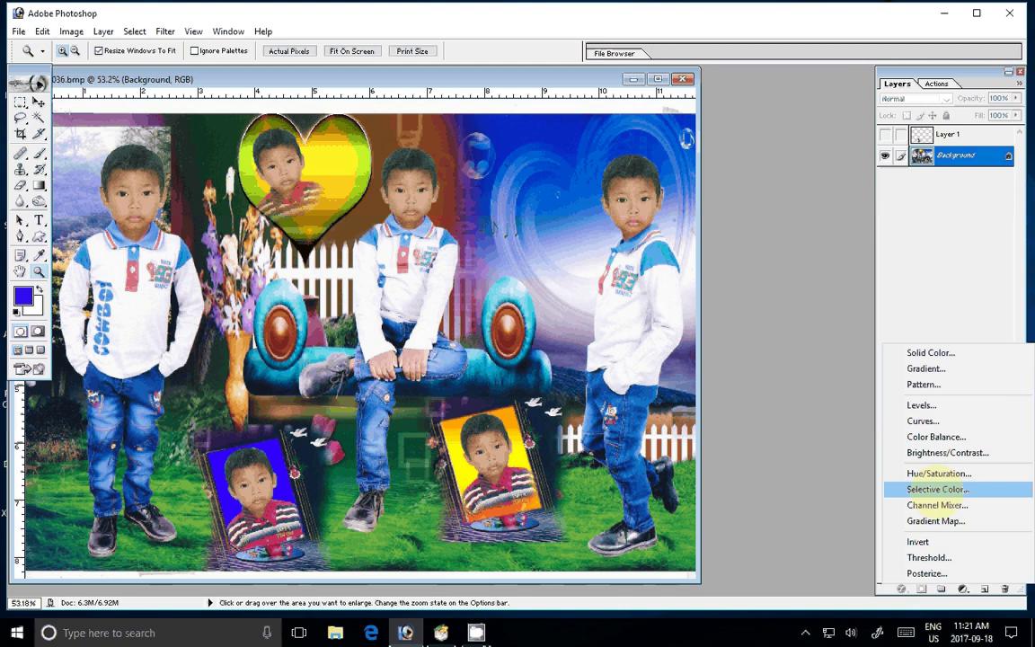
Add a Selective Color adjustment with Blacks set to 22% Black, then fit the view.
left_click(938, 489)
left_click(705, 382)
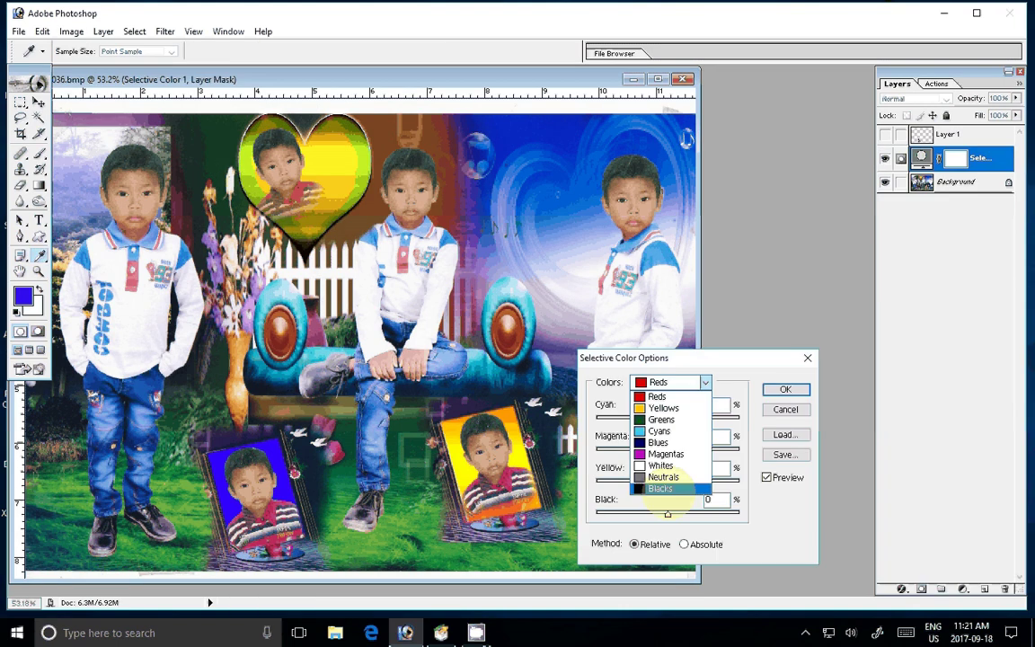
left_click(668, 488)
left_click(716, 499)
type("22")
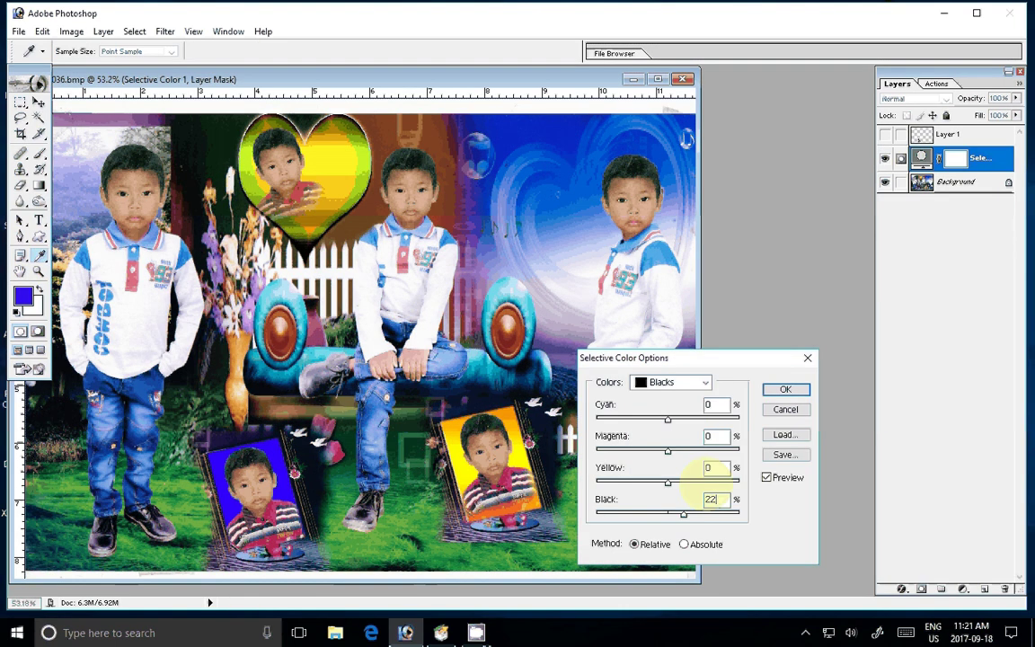
key("Escape")
key("z")
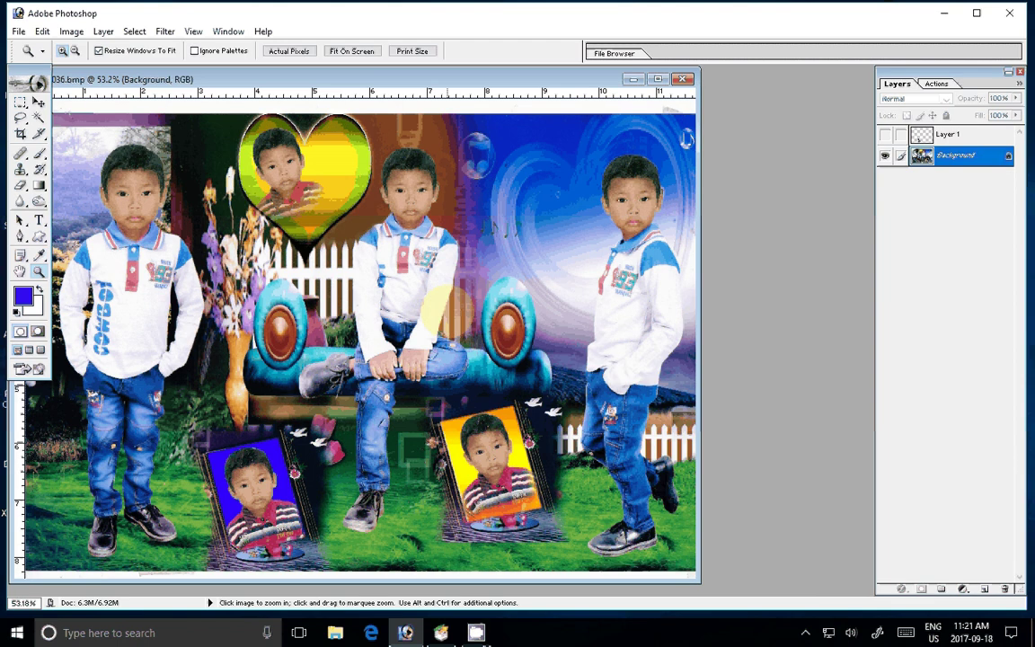
key("ctrl+0")
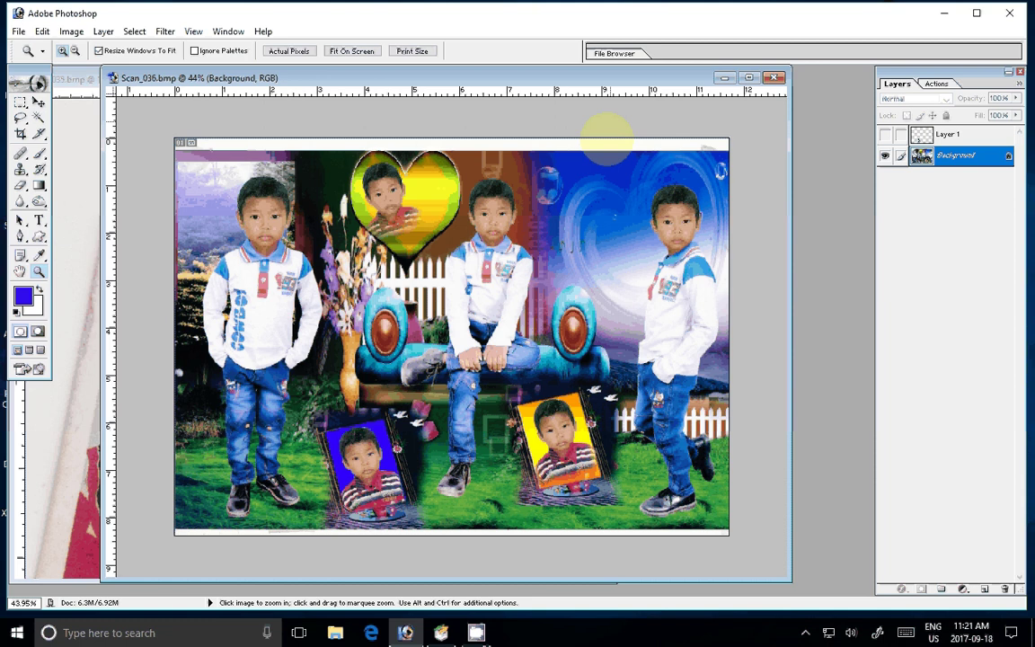
Crop the entire collage to 12 in × 8 in with the Crop tool.
key("c")
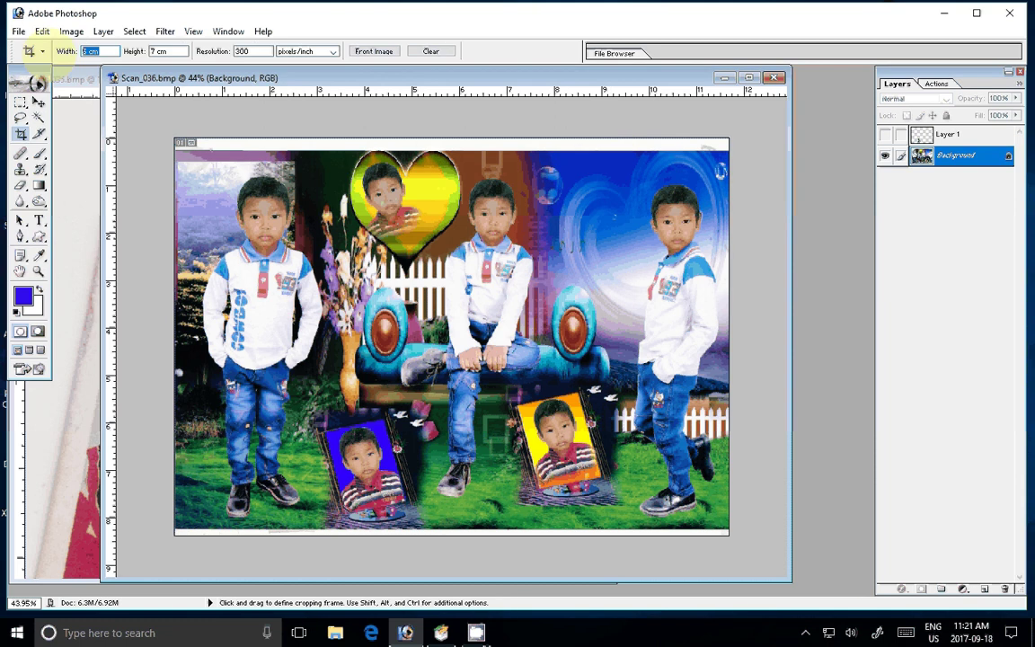
type("12 in")
key("Tab")
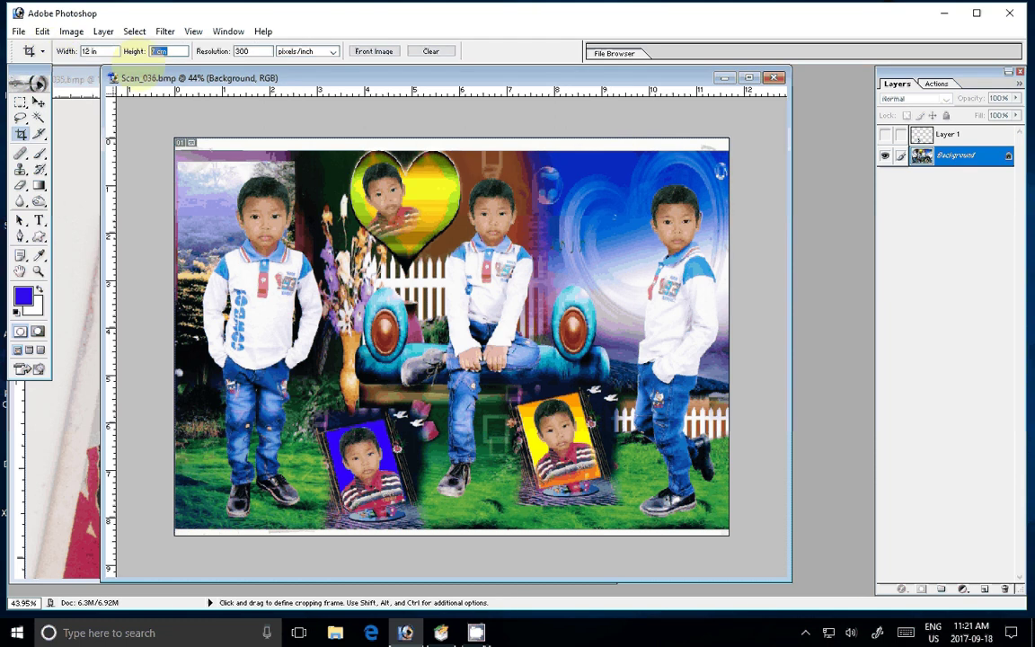
type("8 in")
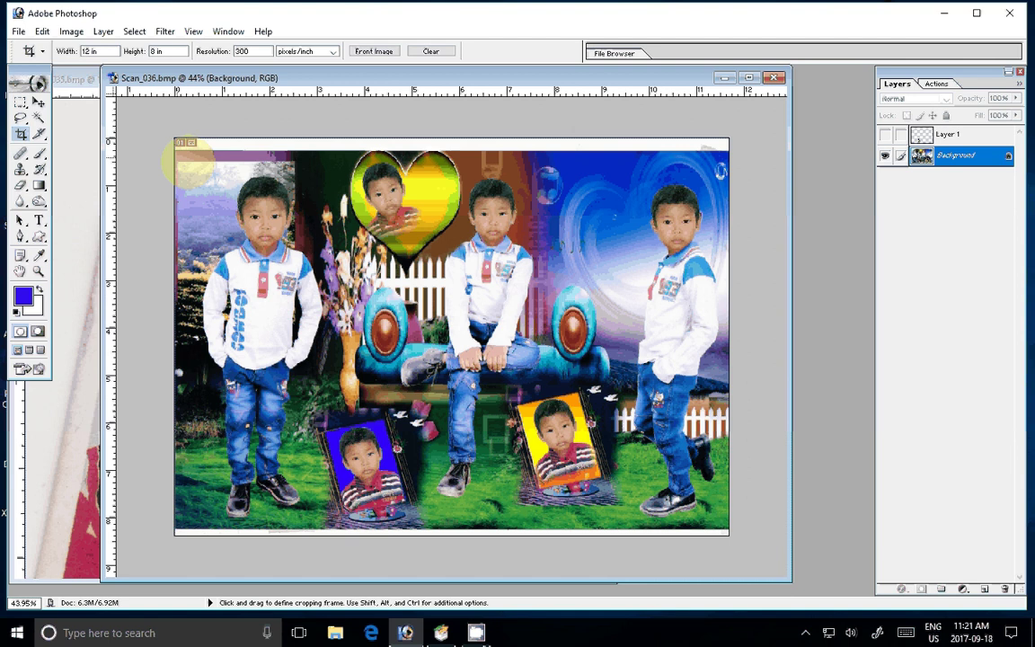
left_click_drag(180, 157, 825, 527)
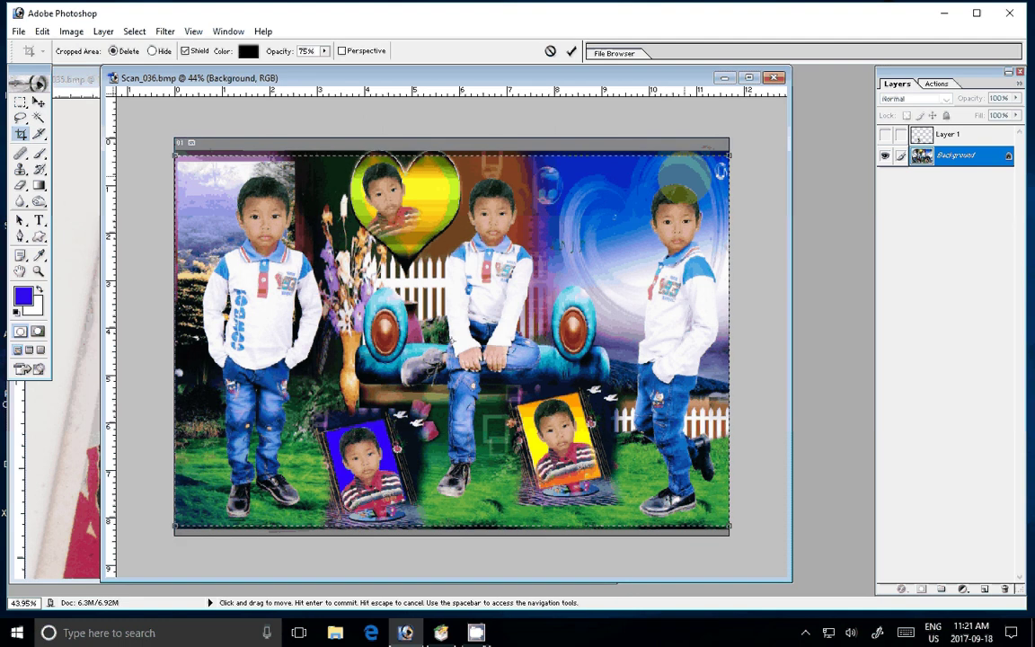
key("Escape")
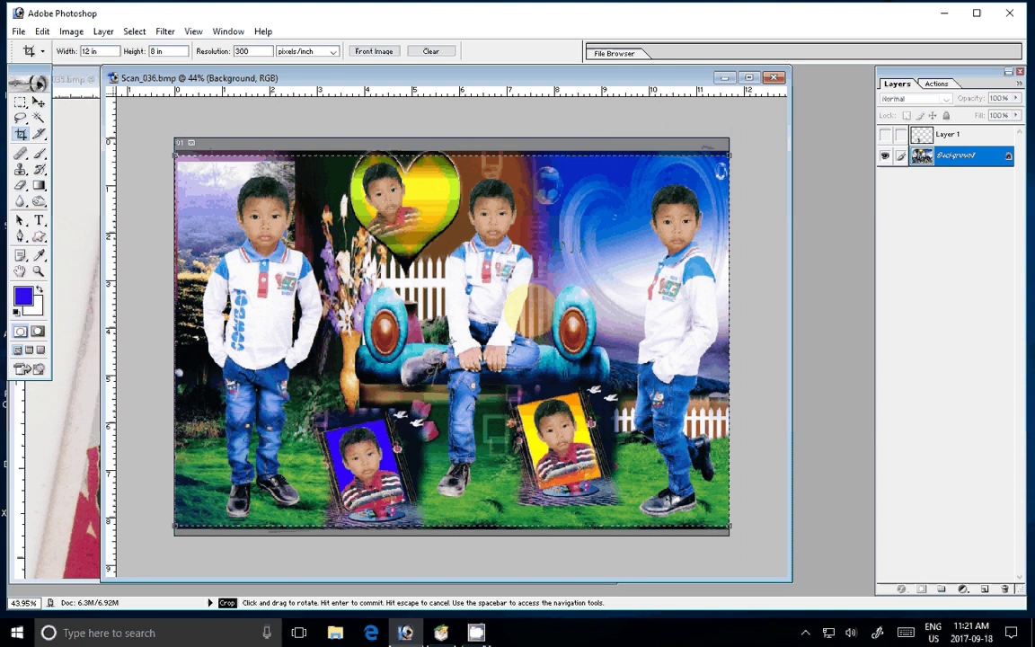
key("Return")
right_click(573, 81)
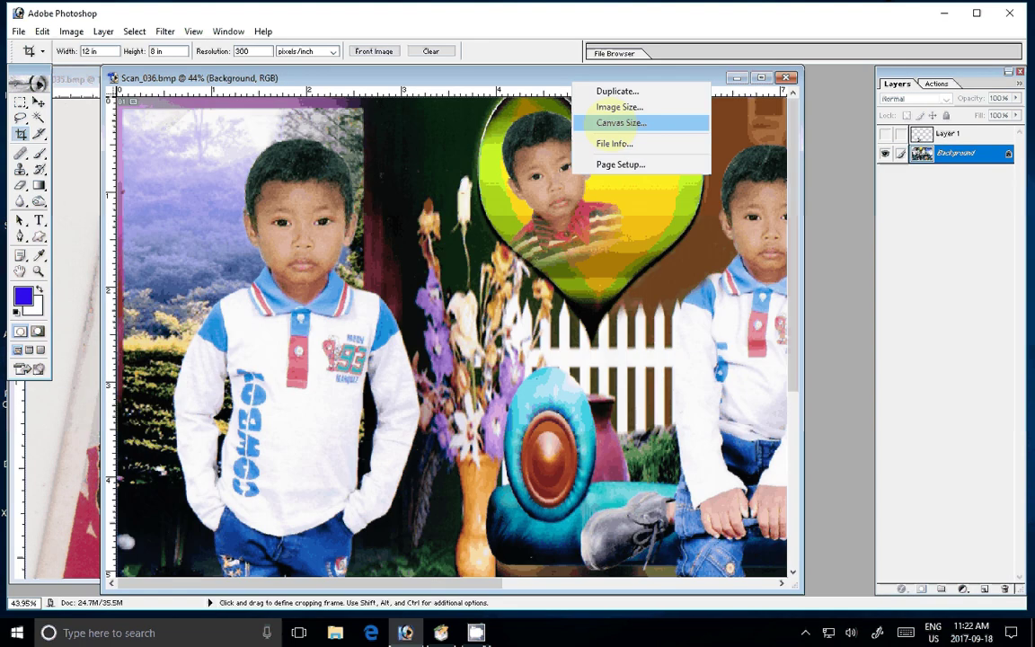
Set Canvas Size in percent to 106 width and 104 height.
left_click(597, 123)
left_click(530, 306)
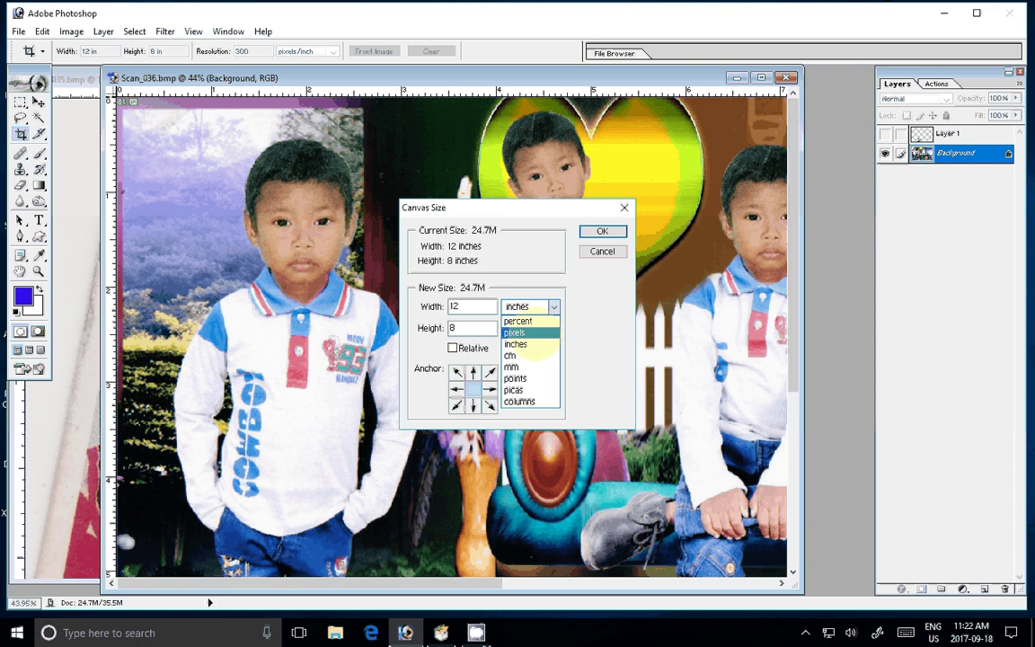
left_click(519, 320)
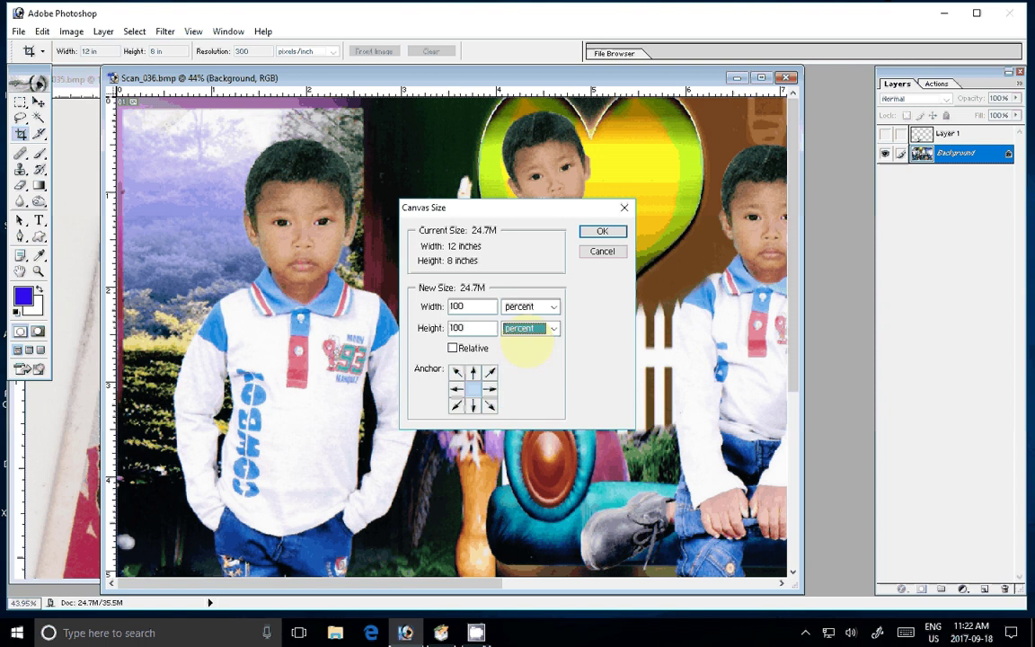
left_click(458, 306)
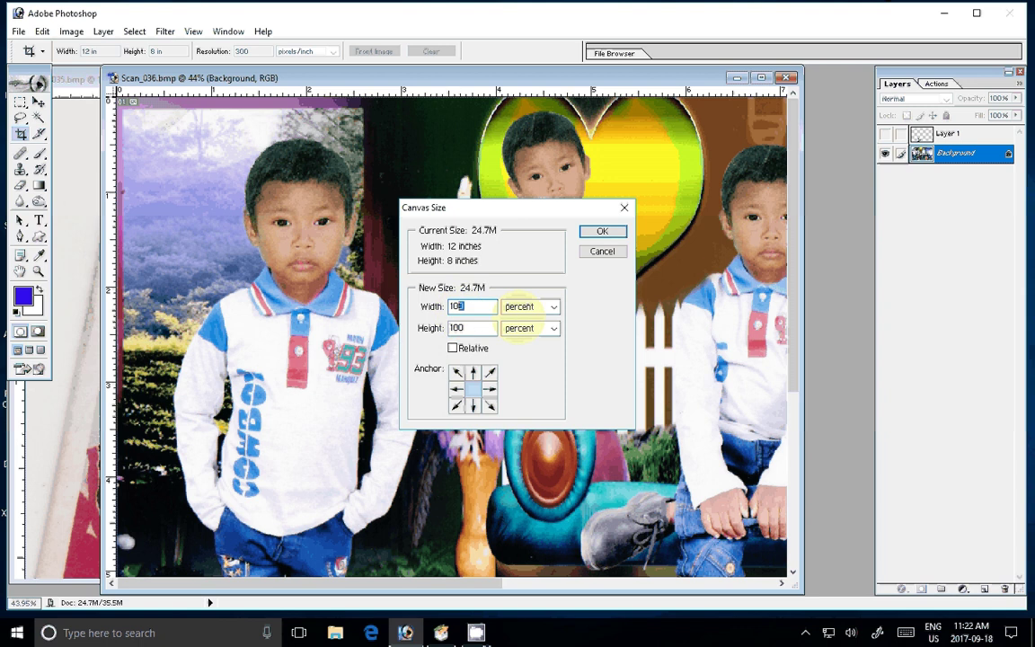
type("6")
left_click(479, 328)
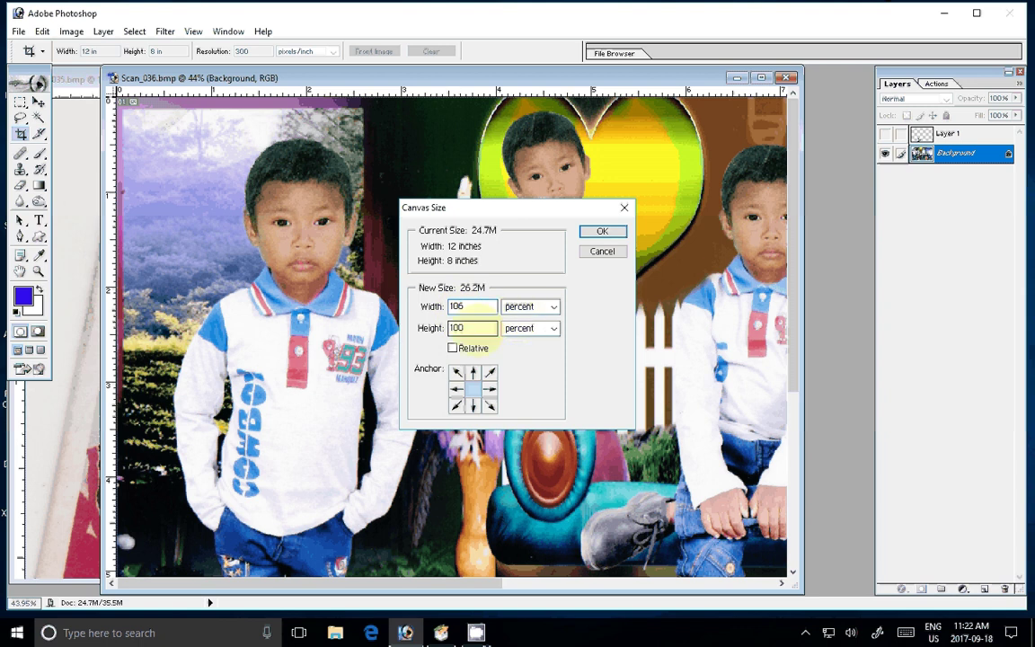
left_click_drag(479, 328, 460, 328)
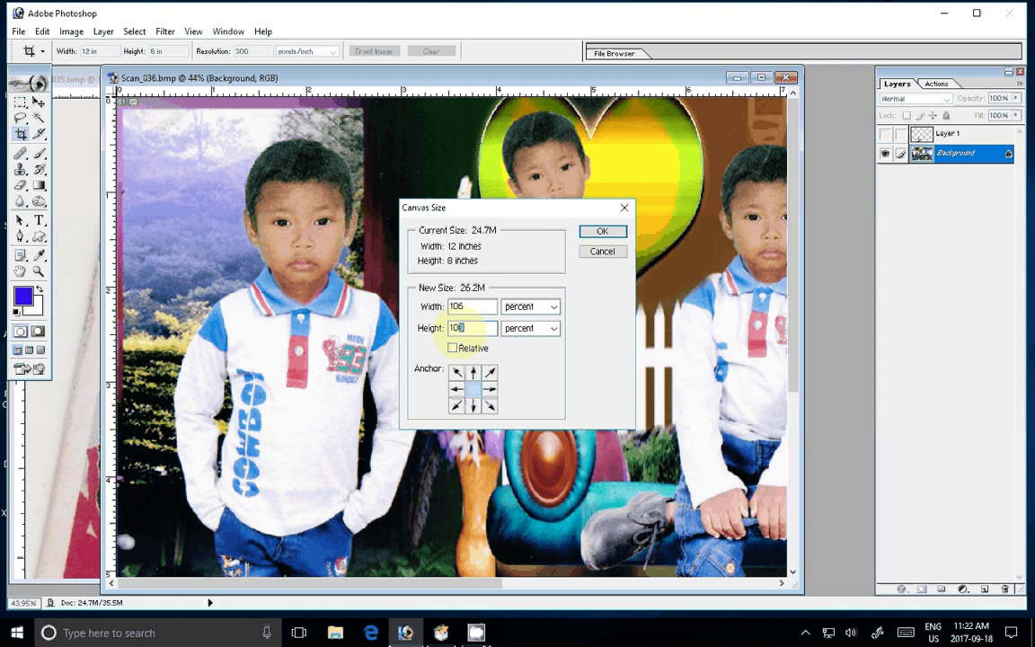
type("4")
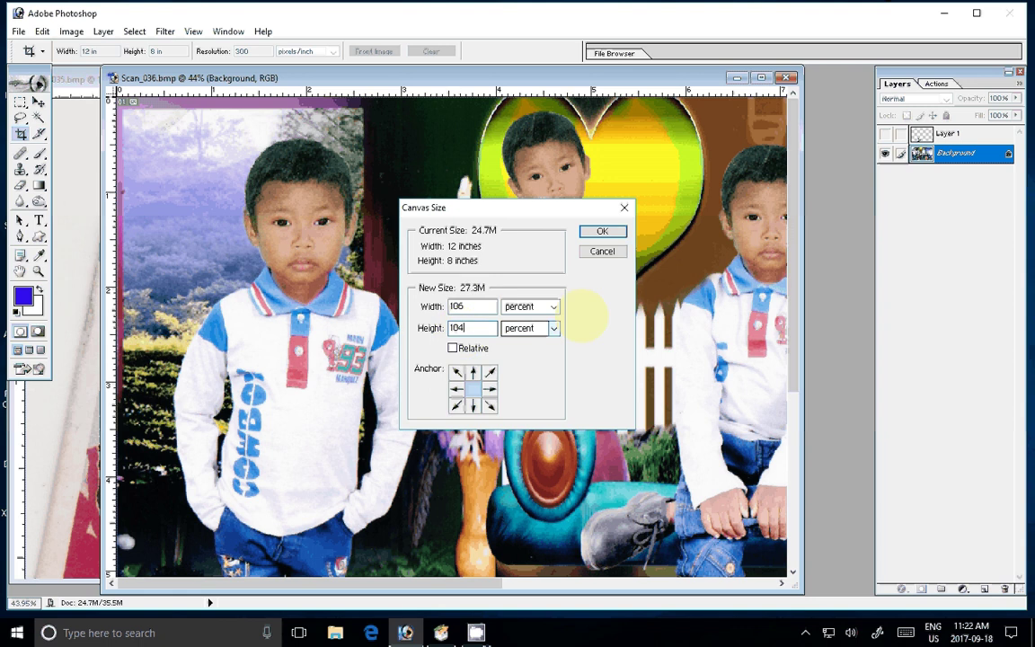
key("Return")
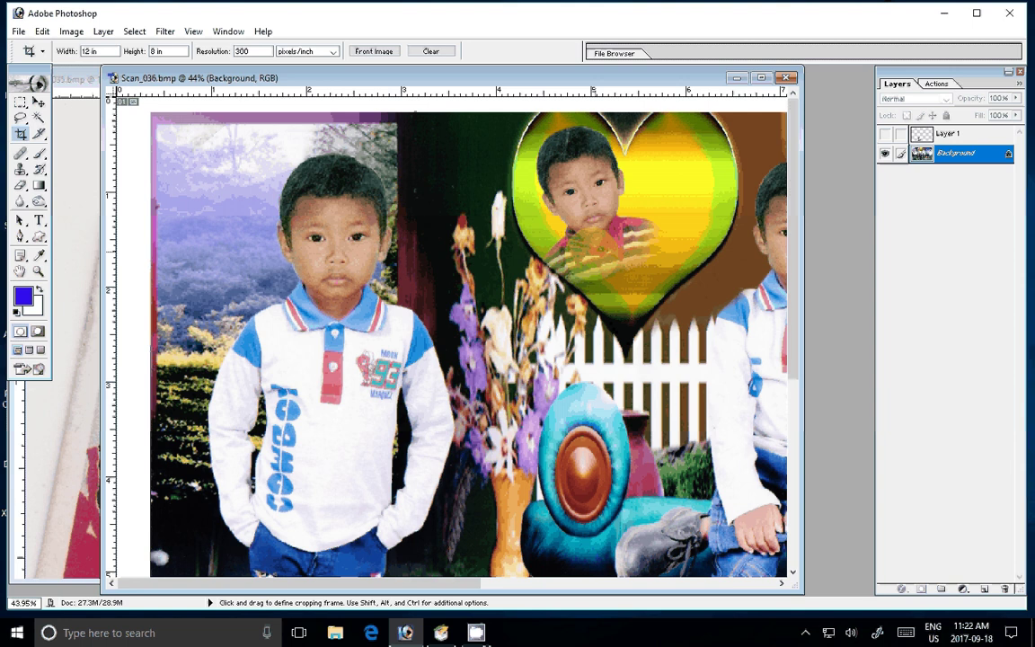
key("z")
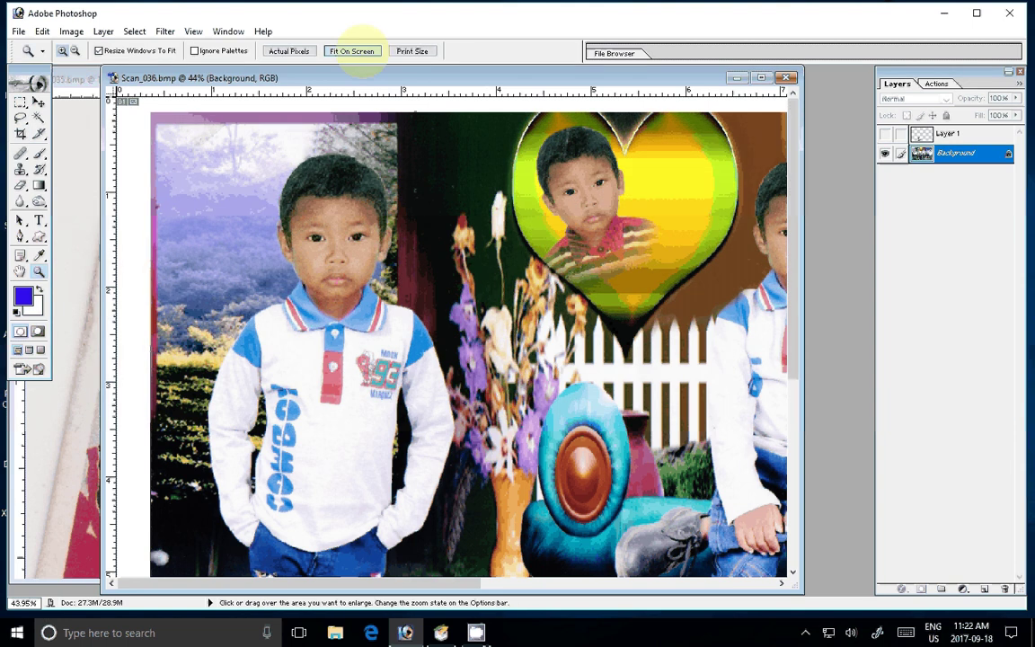
Set Canvas Size width to 105 percent, leaving the height unchanged.
left_click(351, 51)
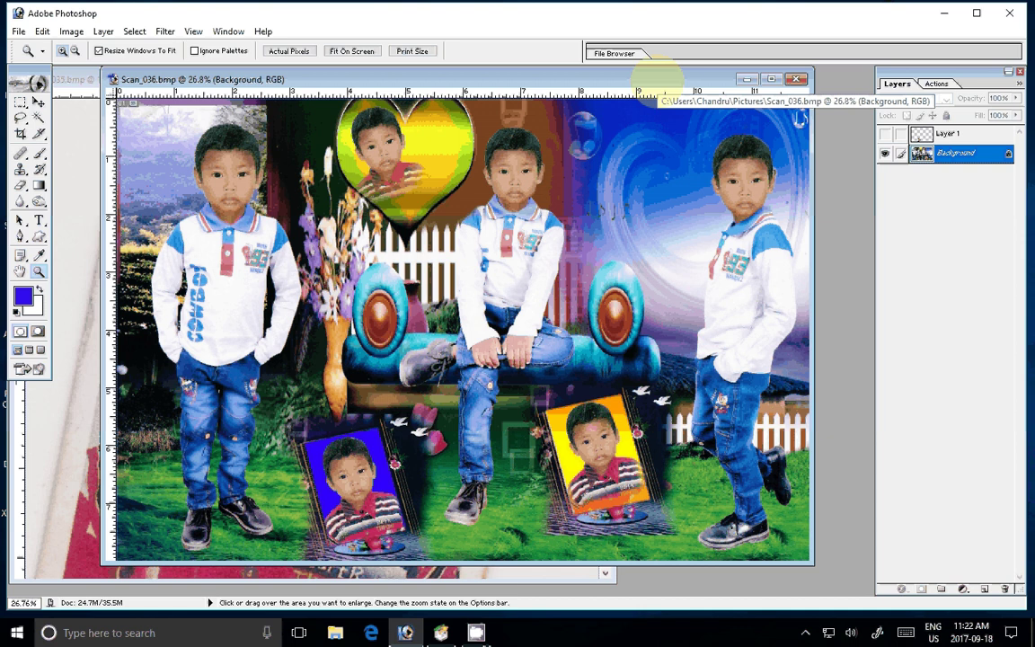
right_click(658, 80)
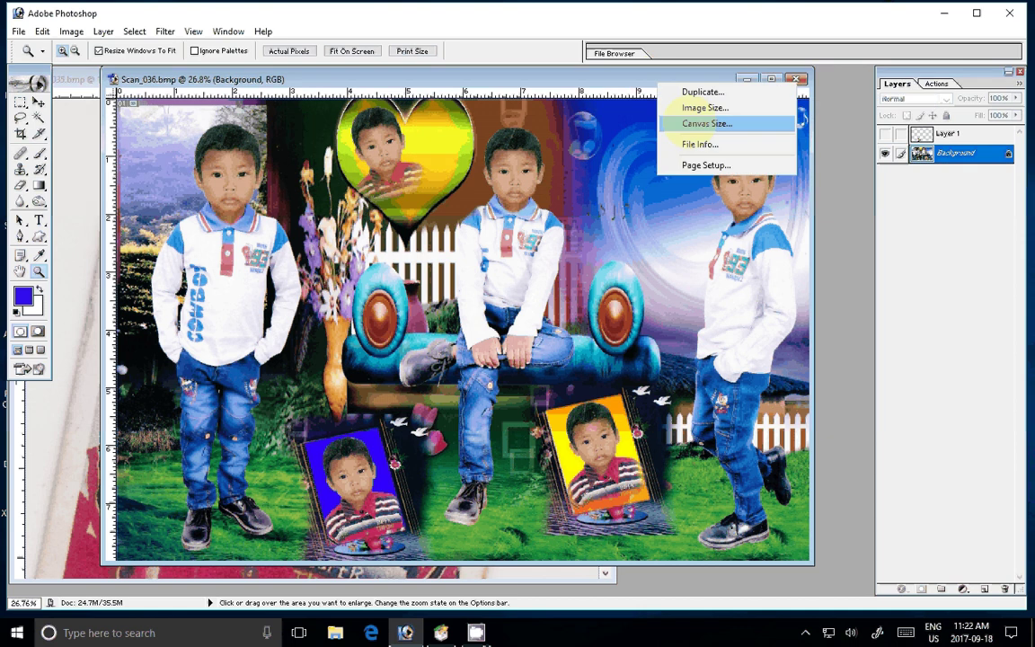
left_click(675, 124)
left_click(554, 307)
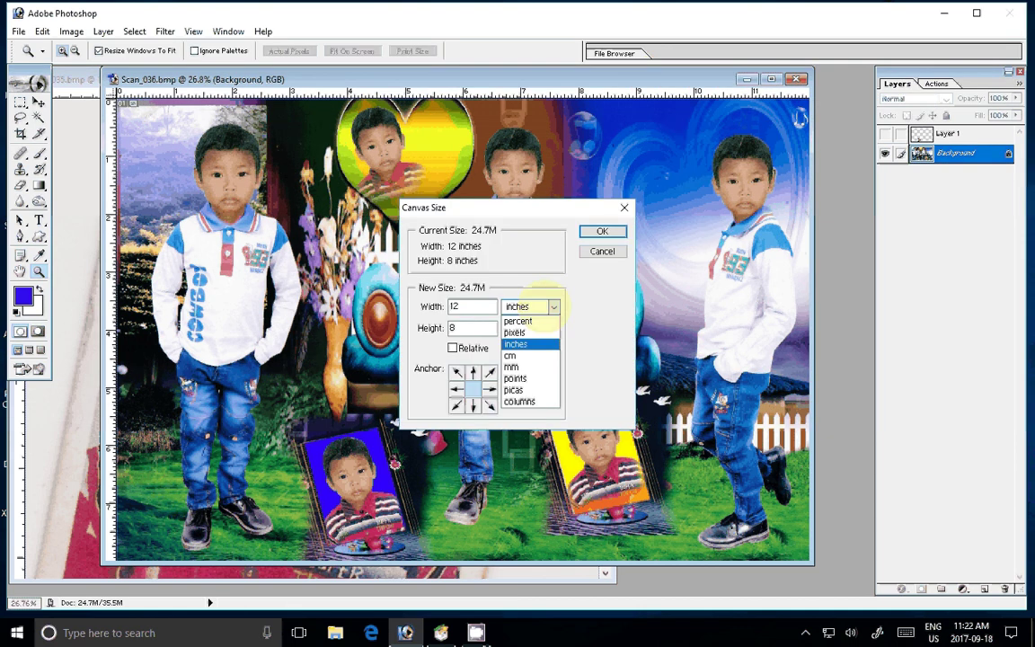
left_click(518, 321)
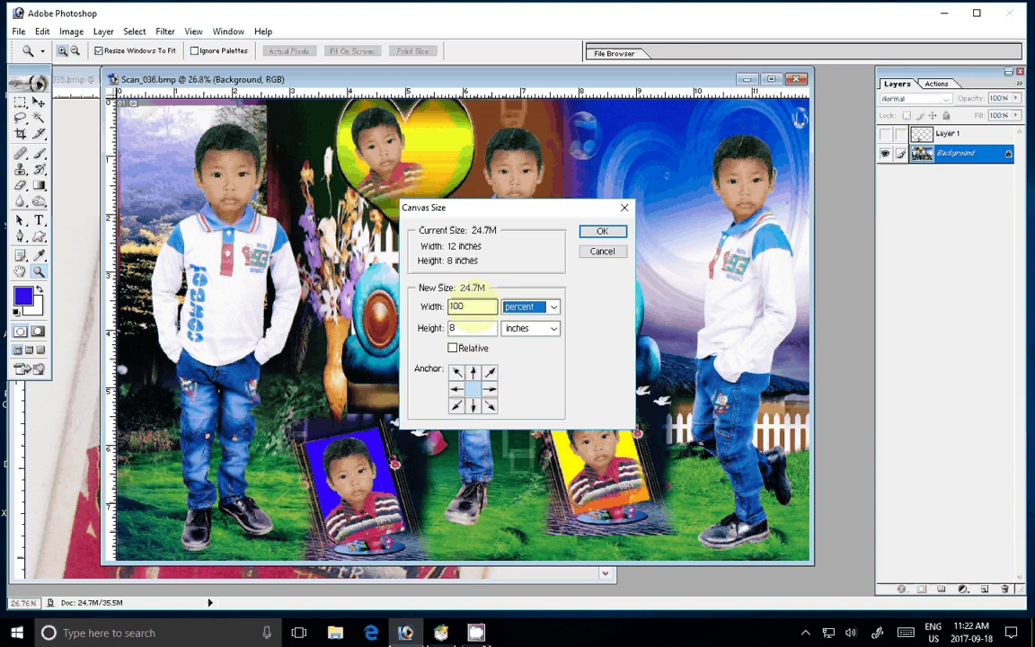
left_click(460, 306)
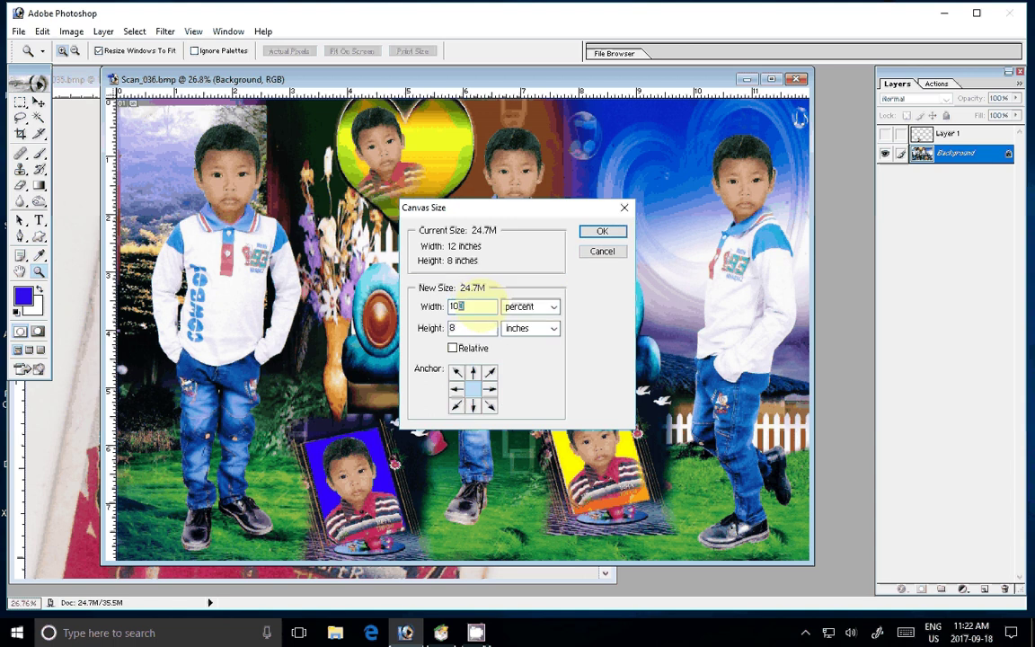
type("5")
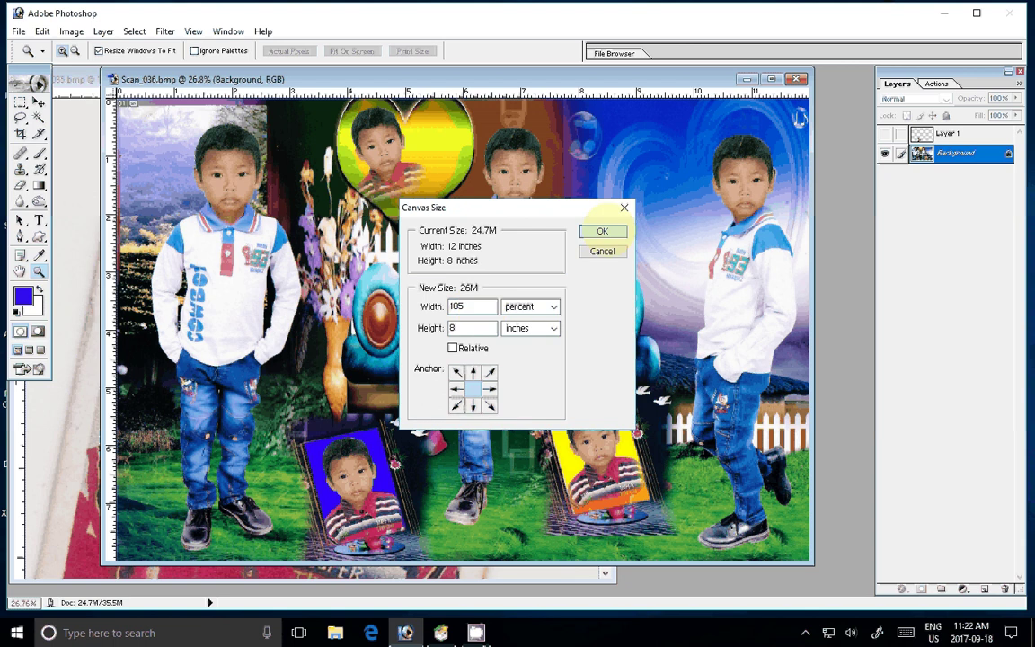
left_click(602, 230)
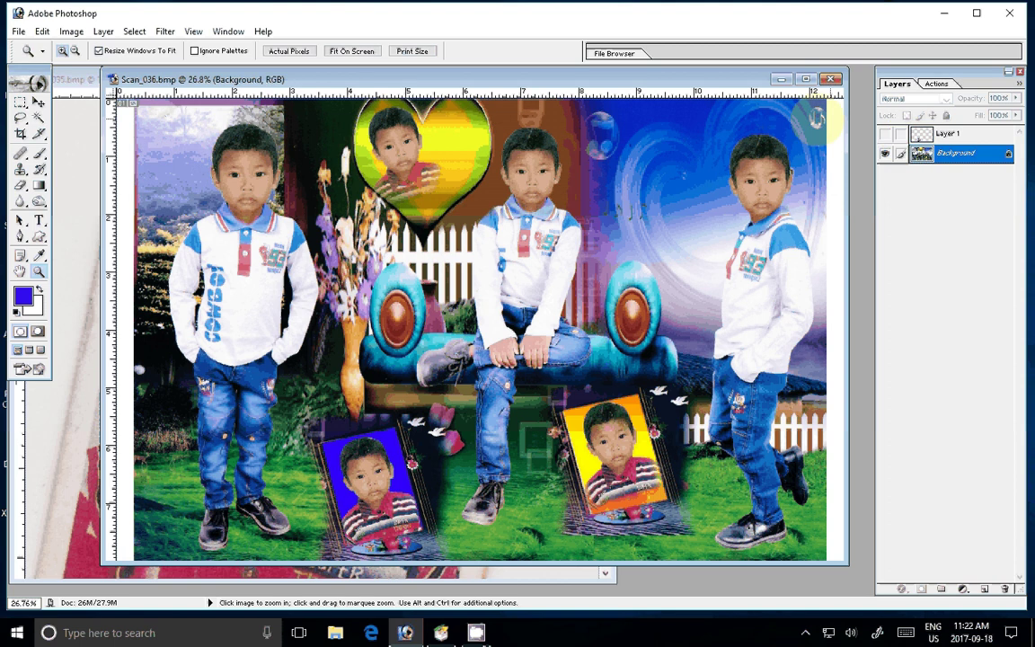
Set Canvas Size to 104 percent width and height, then zoom out to view it.
right_click(694, 79)
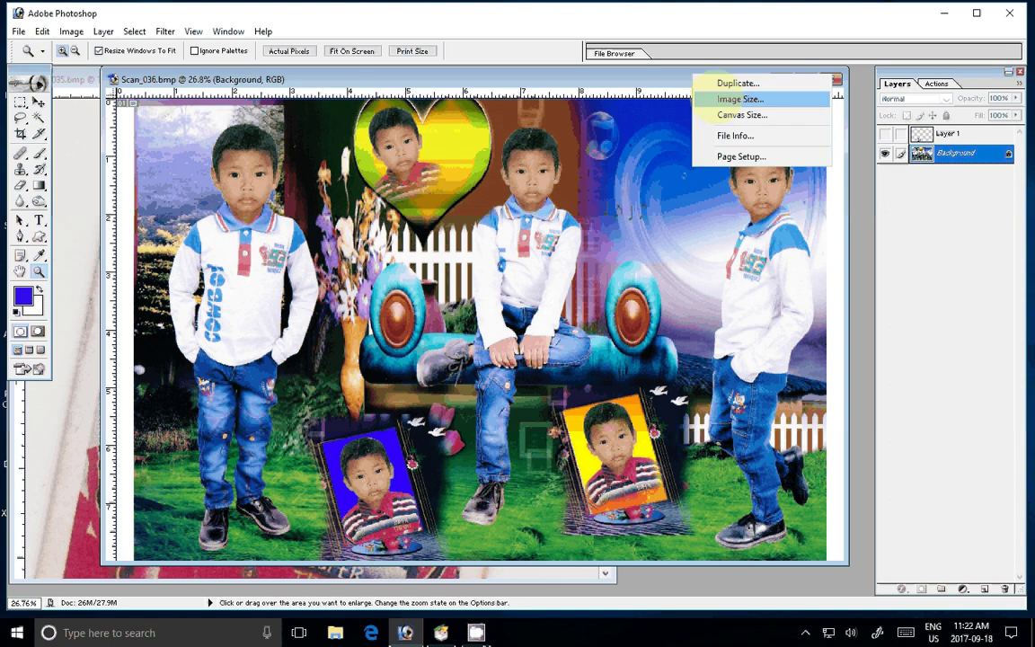
left_click(737, 115)
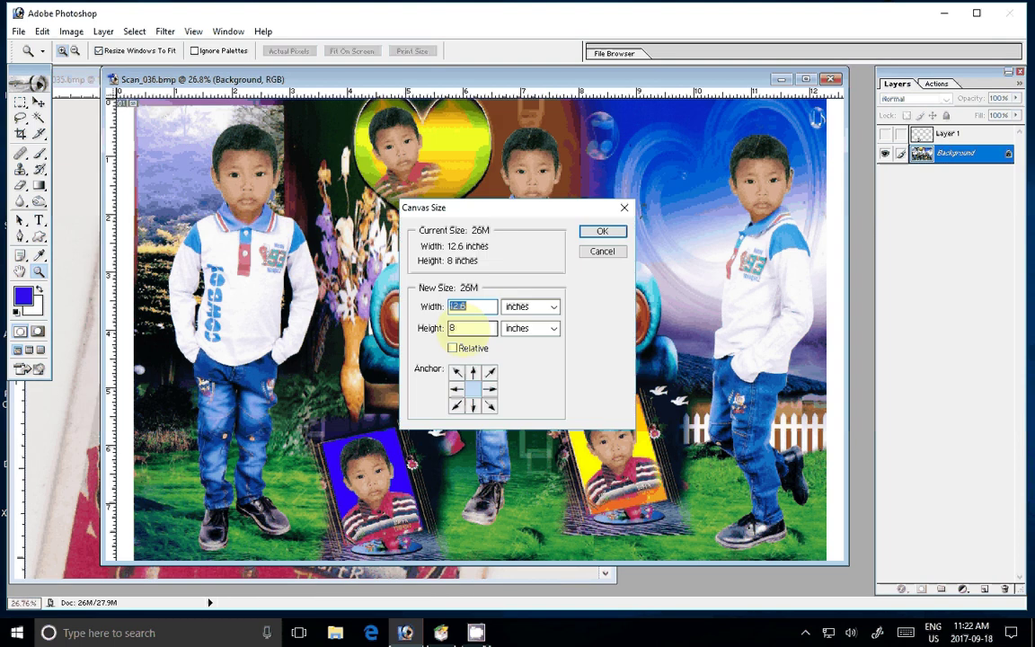
left_click(537, 329)
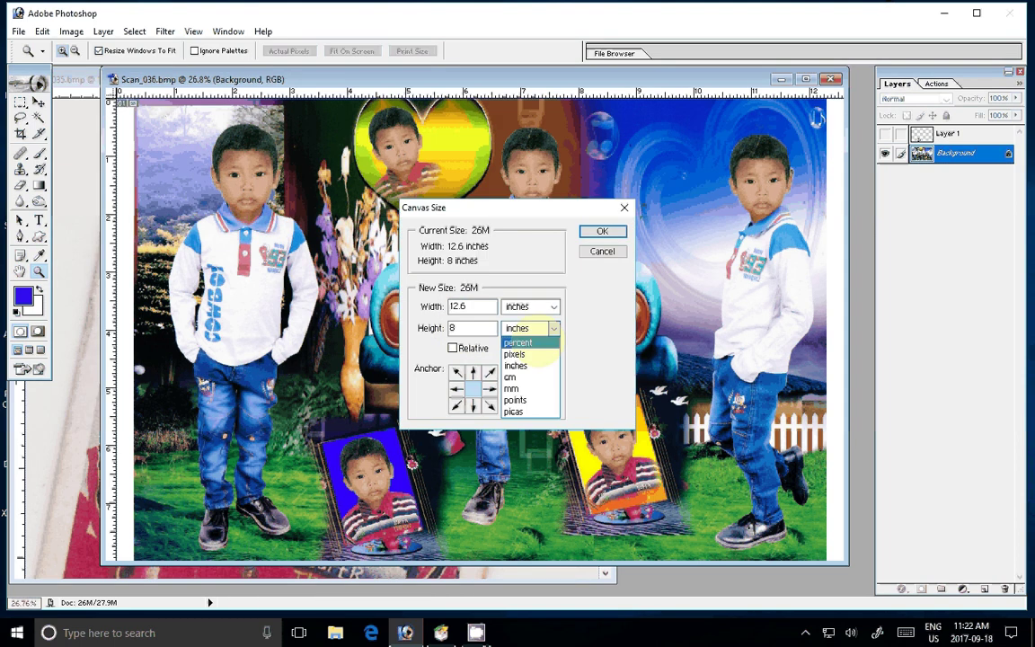
left_click(532, 342)
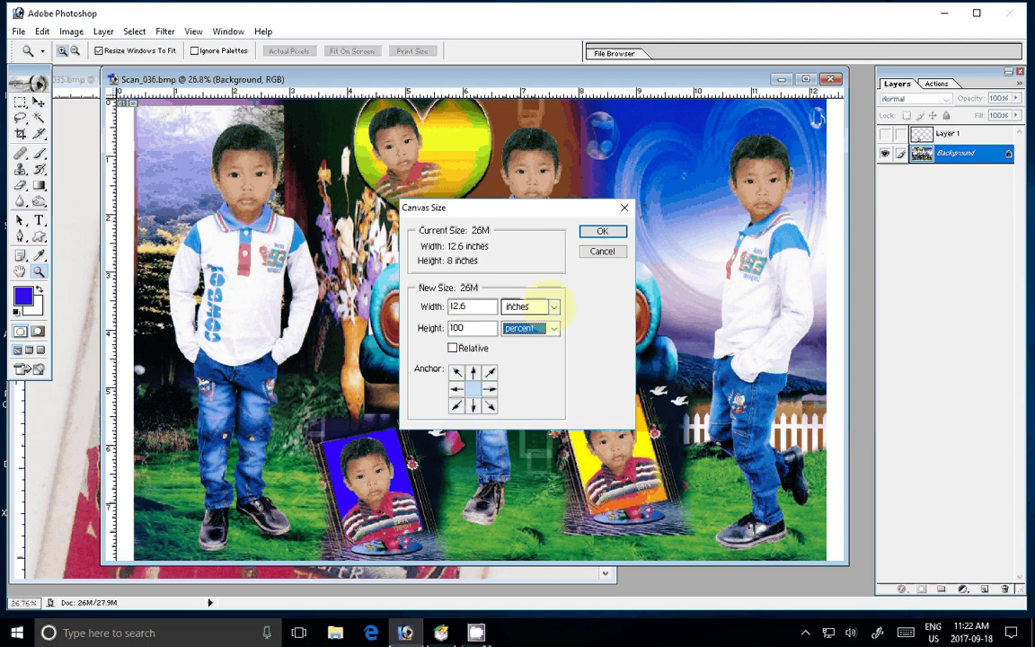
left_click(543, 306)
left_click(530, 321)
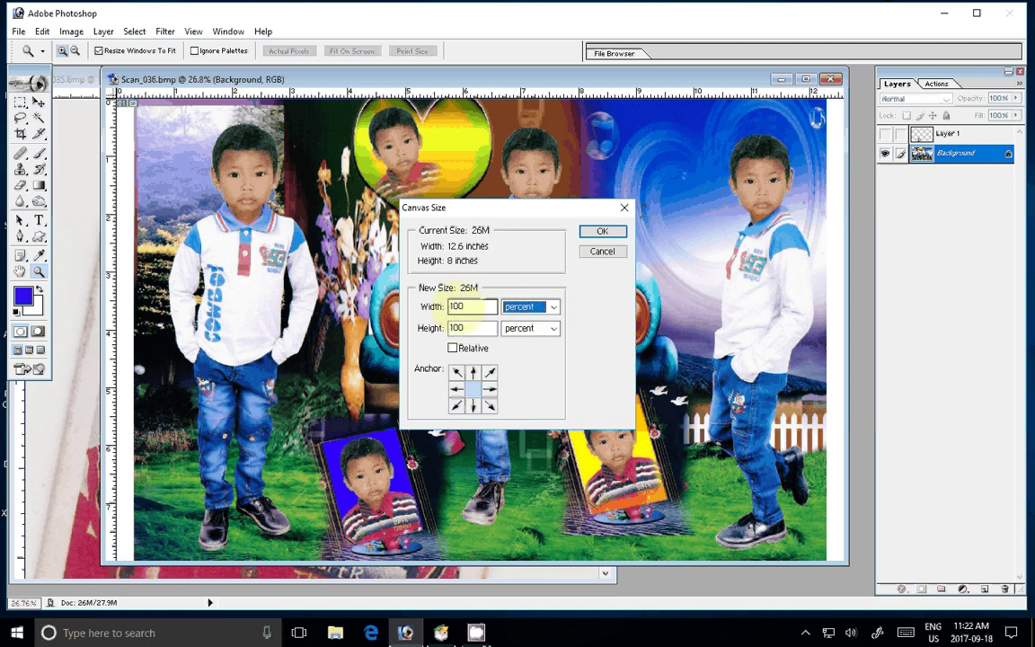
left_click(460, 306)
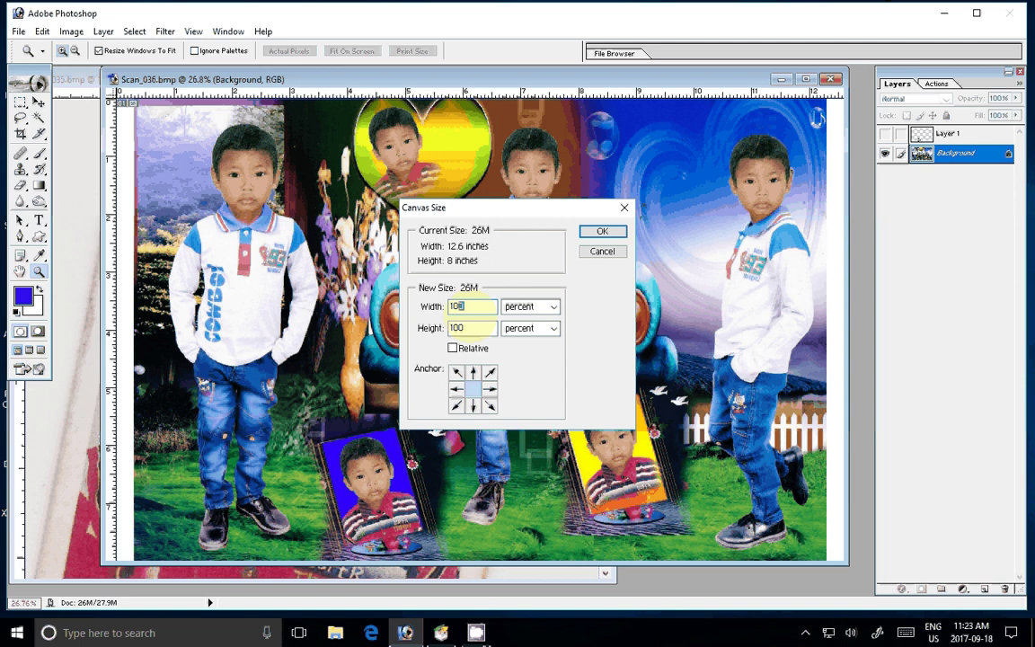
type("4")
left_click(455, 329)
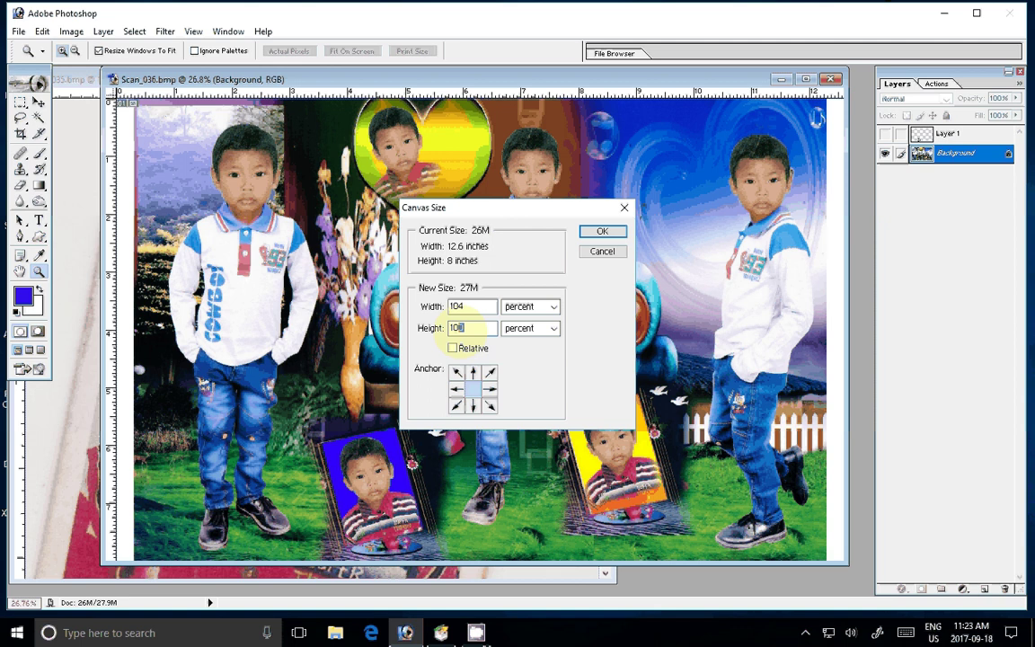
key("Return")
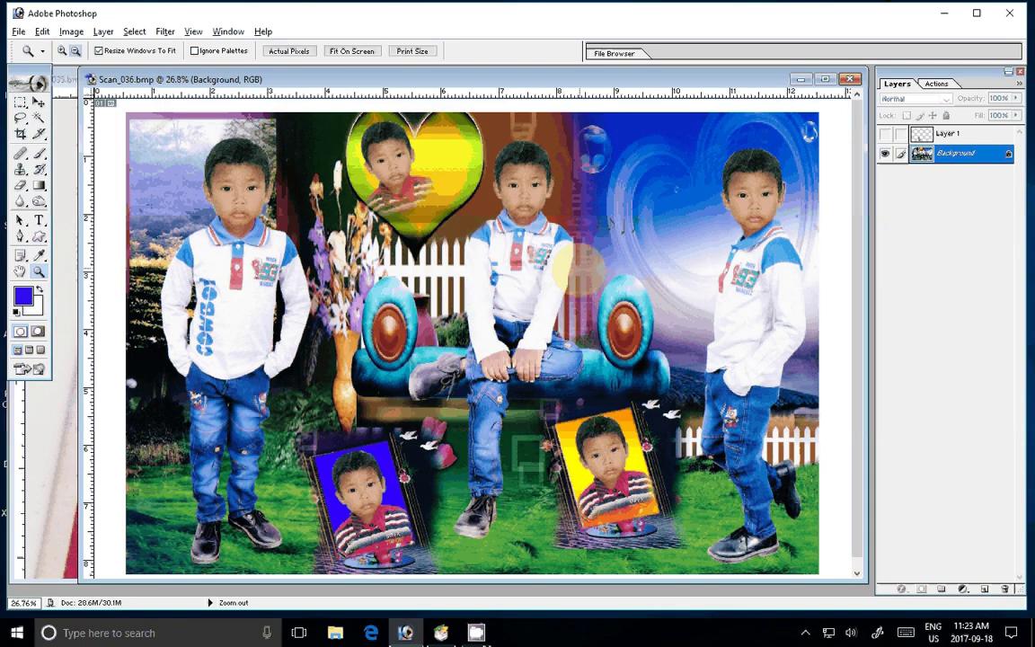
key("ctrl+minus")
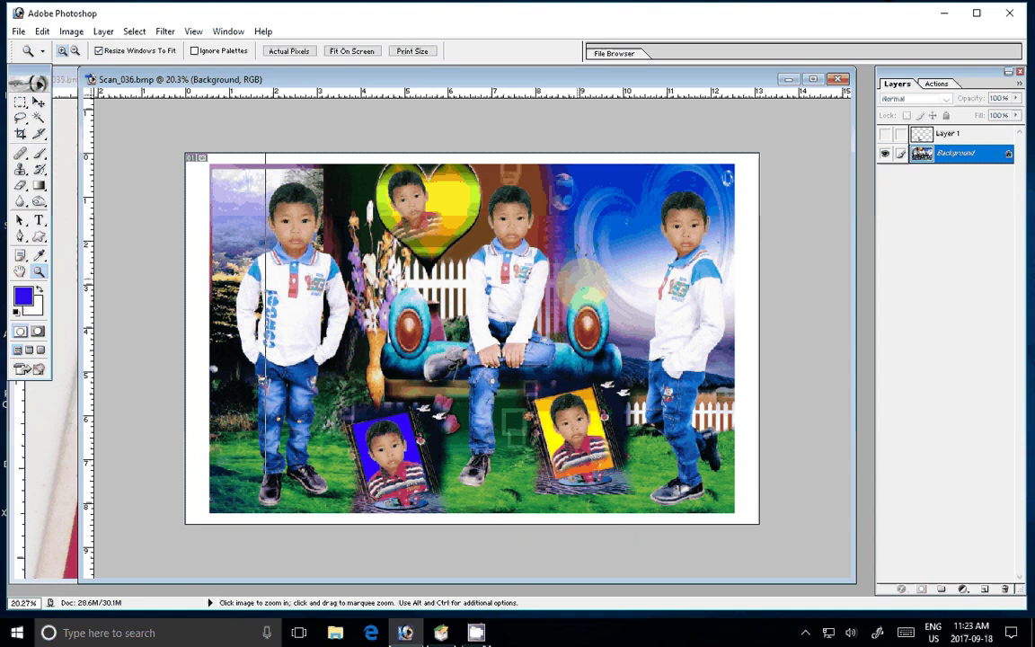
Start Save As and navigate to LOCAL DISK (E:)\18.09.2017, with Scan_036.psd as the file name.
left_click(18, 30)
left_click(67, 175)
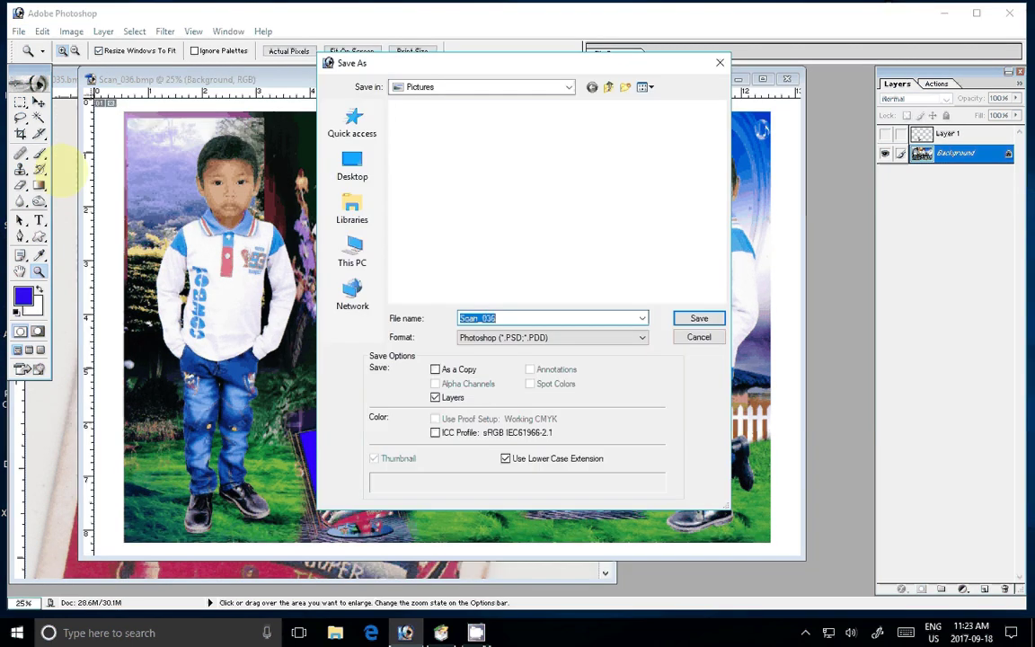
left_click(352, 251)
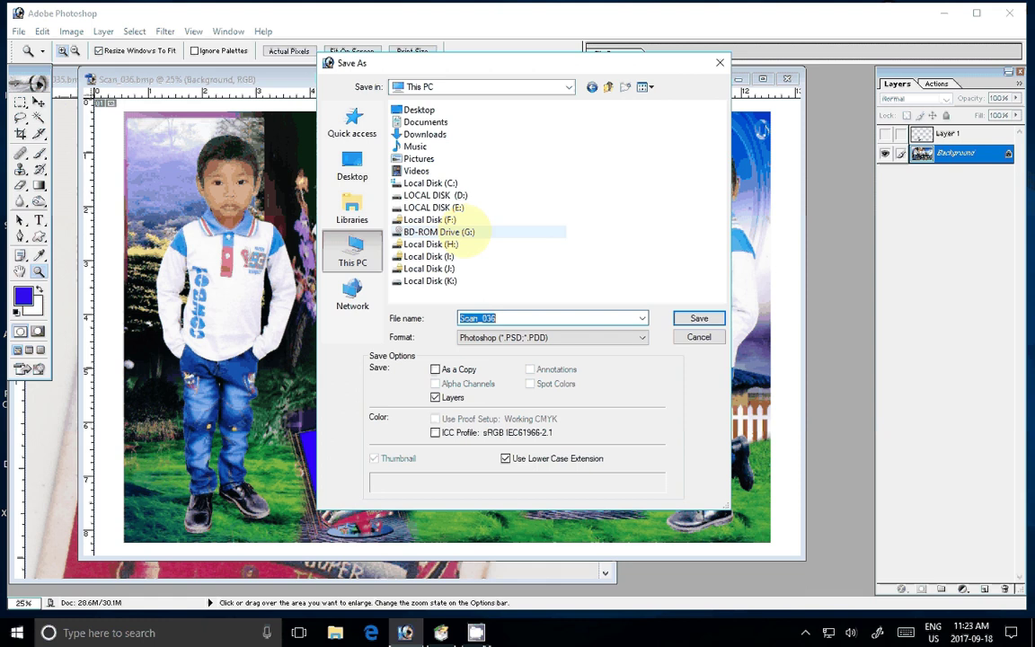
double_click(440, 207)
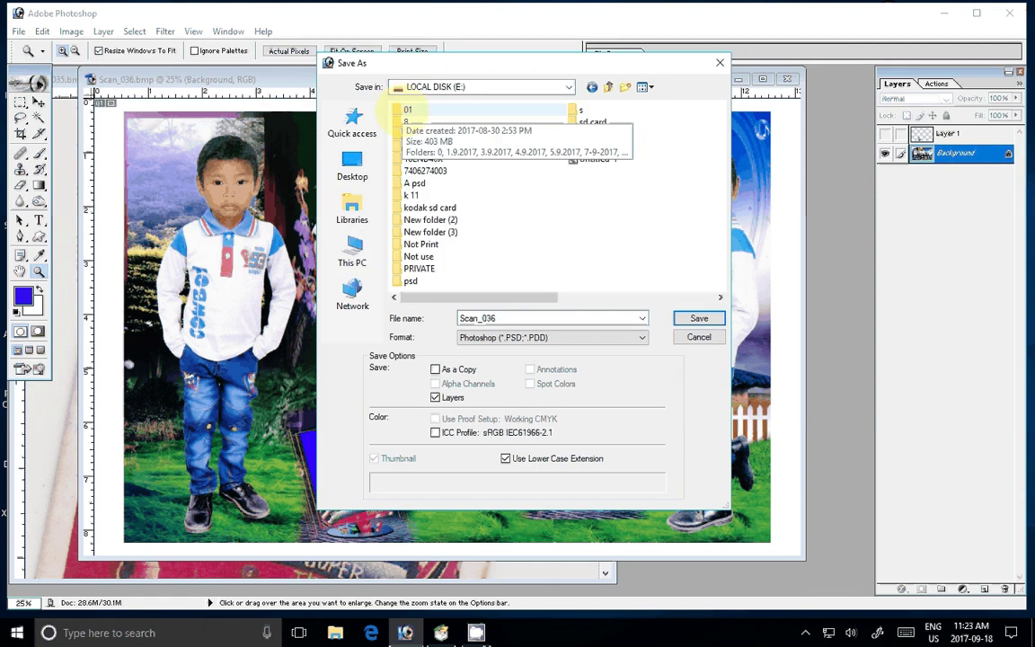
double_click(406, 121)
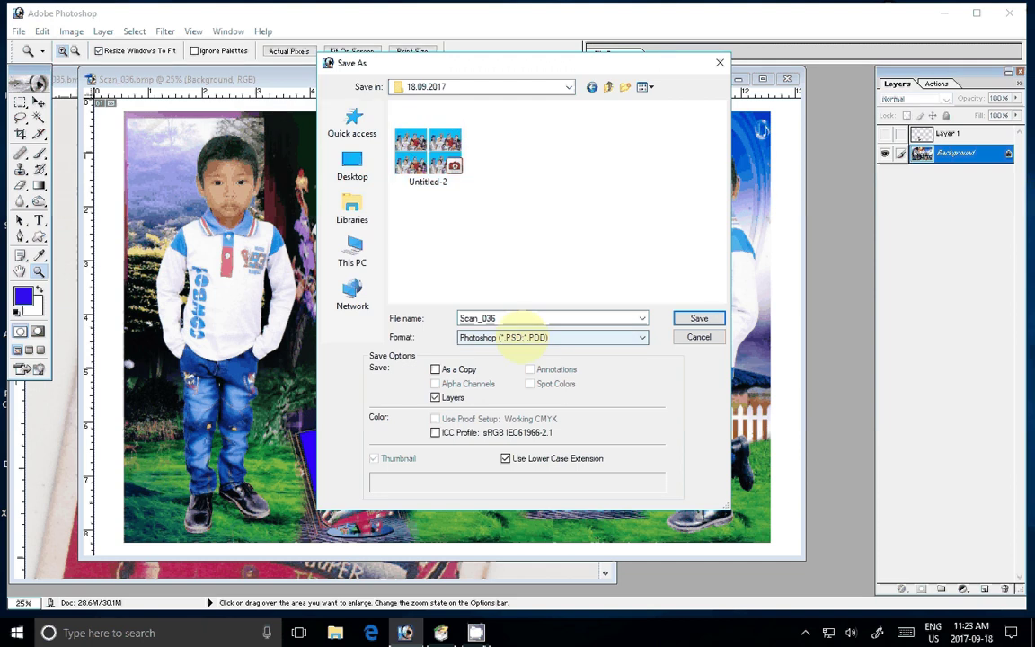
key("Return")
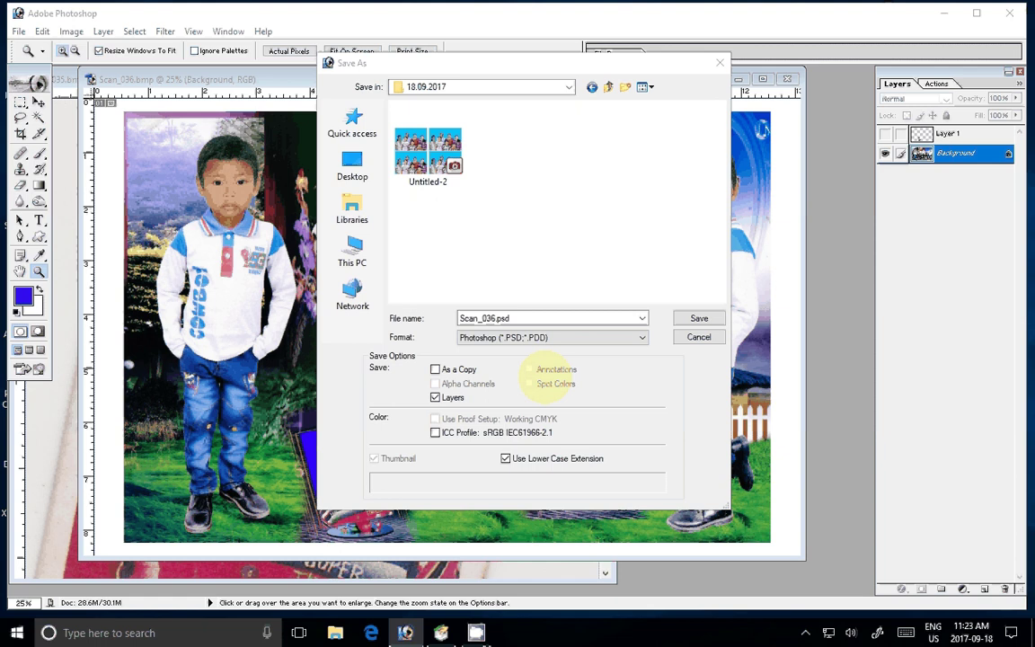
left_click(552, 337)
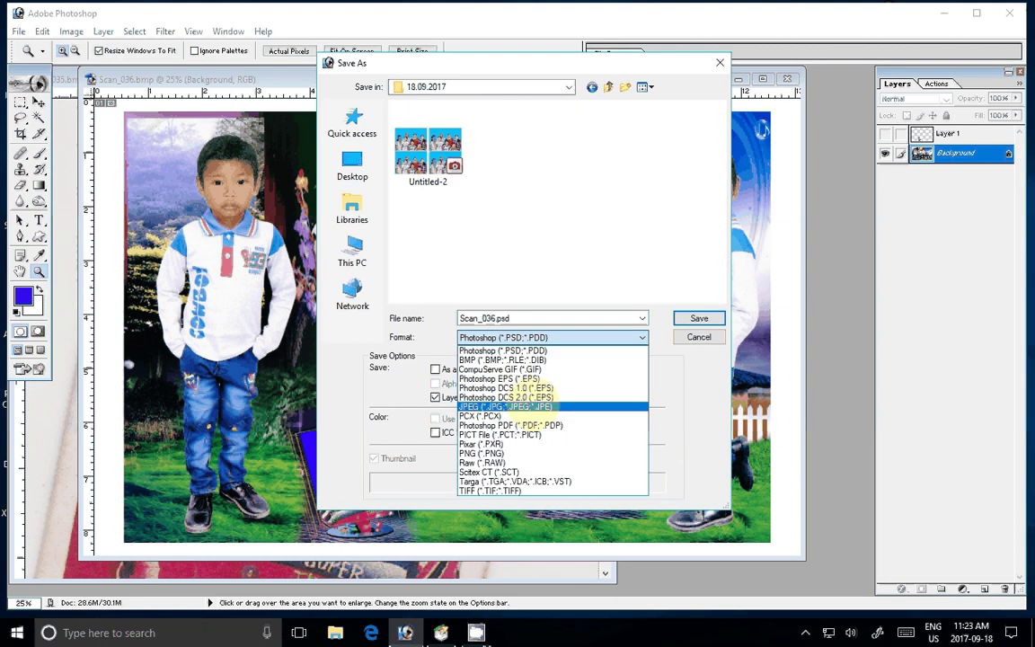
Save the image as JPEG named '2-8x12=1 LMN' in the 18.09.2017 folder.
left_click(539, 406)
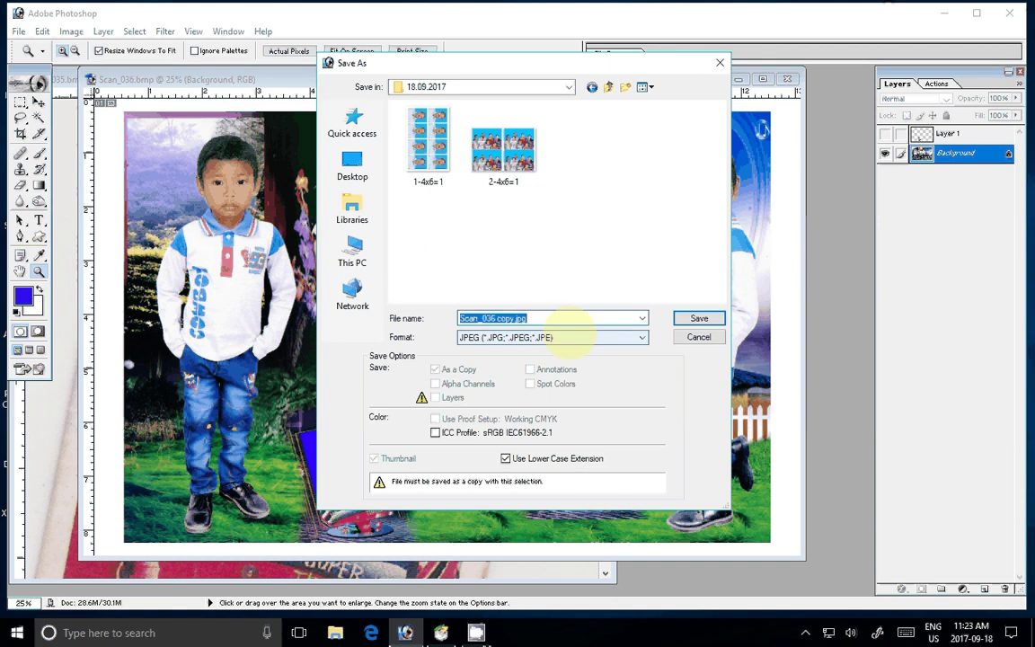
type("2")
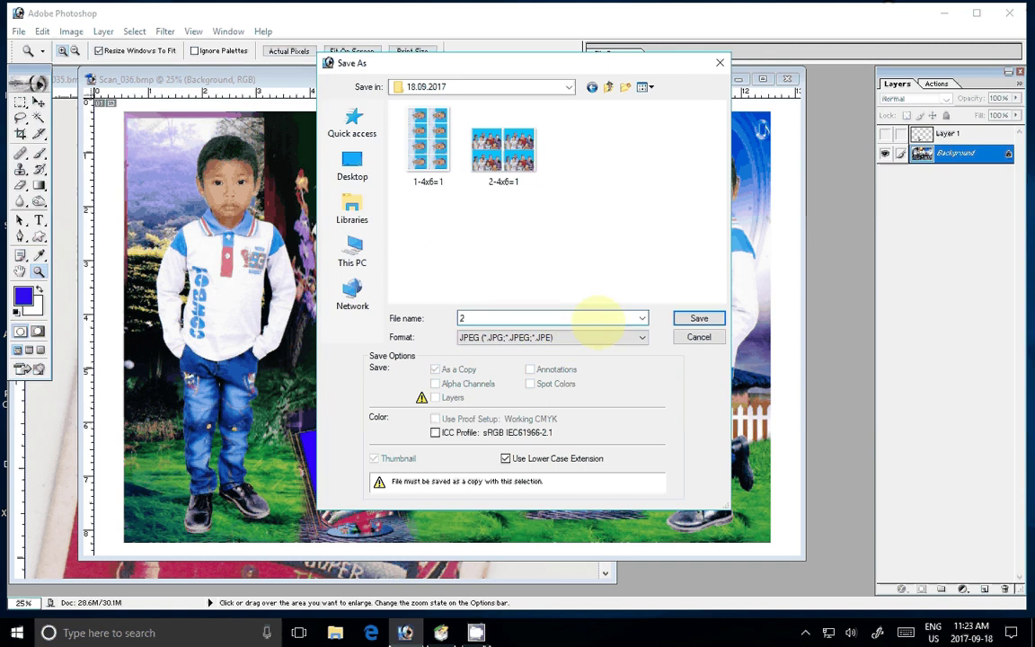
type("-")
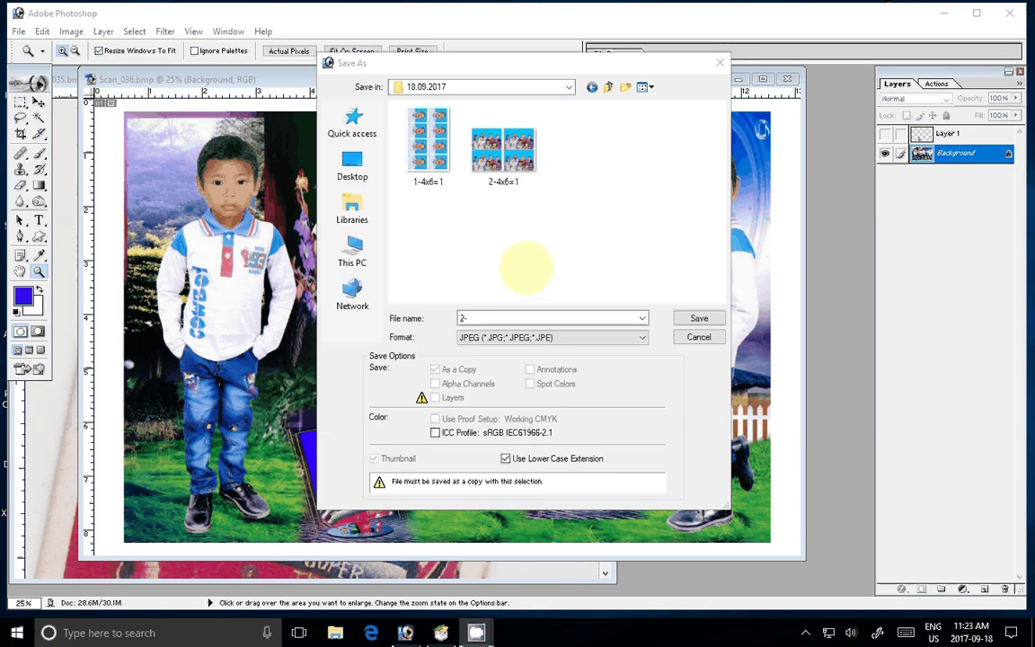
left_click(492, 316)
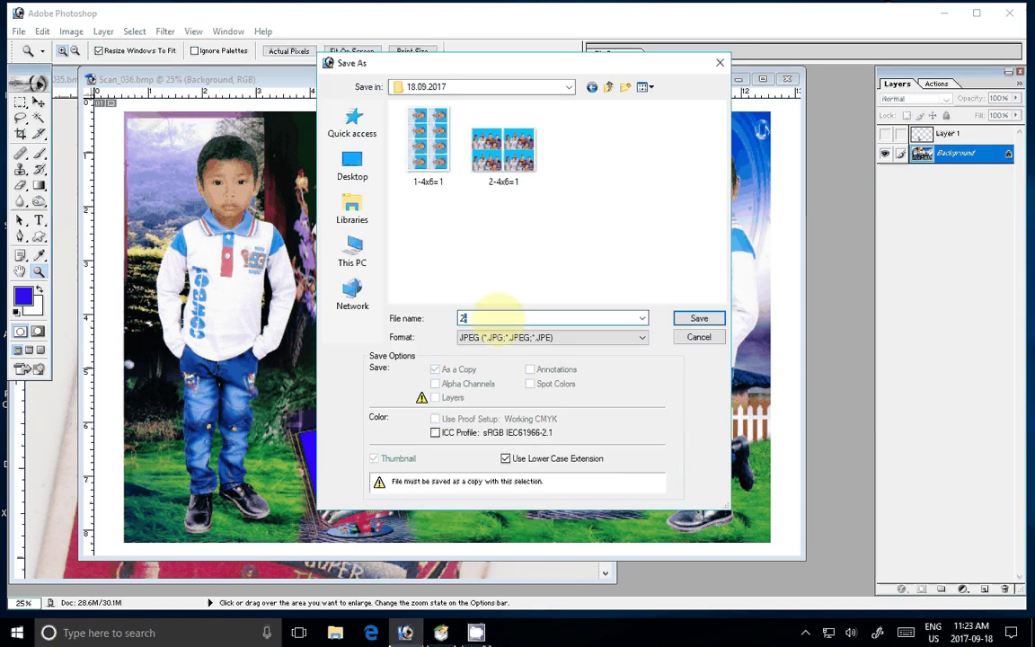
type("-")
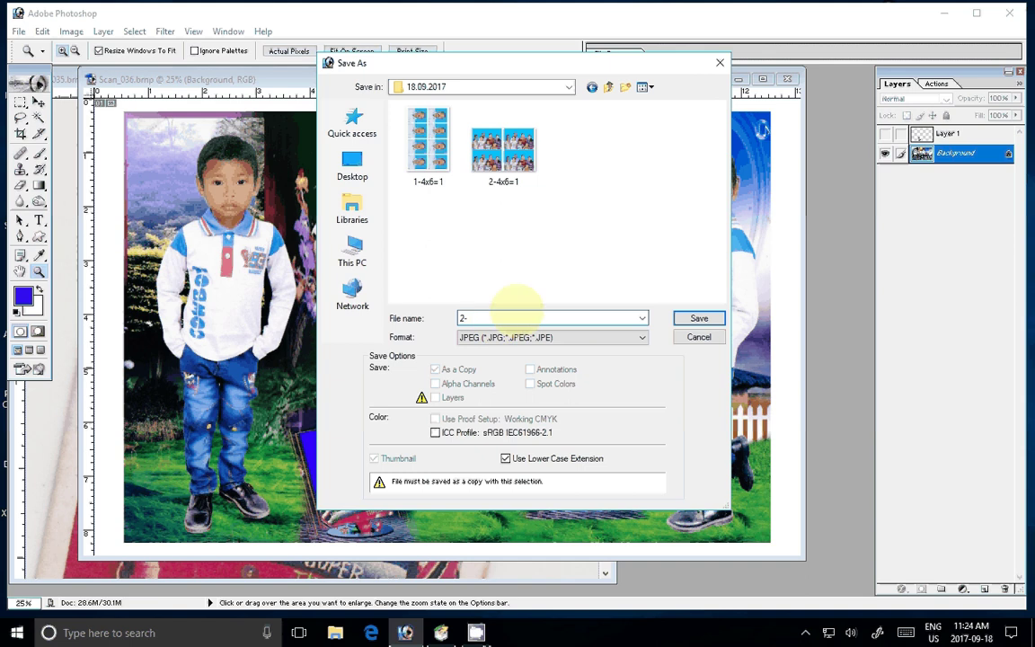
type("12")
key("BackSpace")
key("BackSpace")
key("BackSpace")
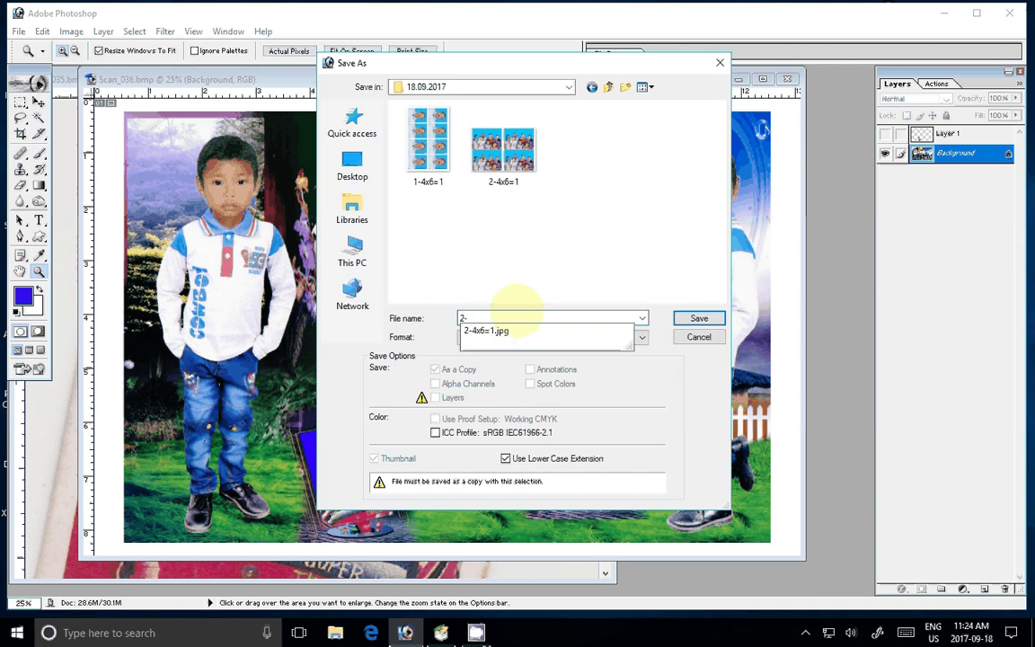
type("8x12=")
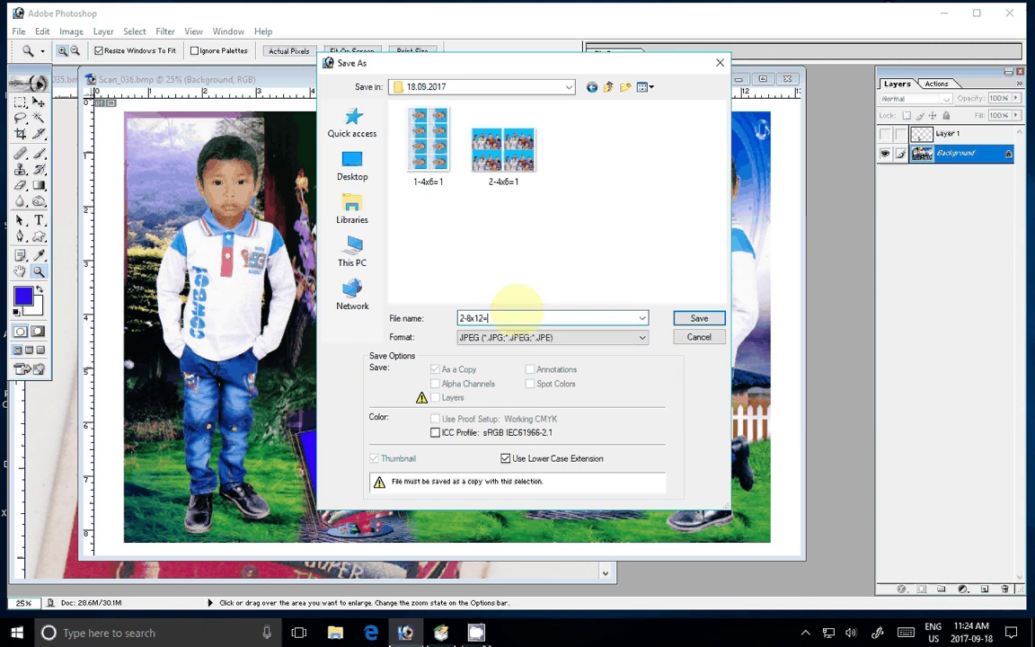
type("1 L")
type("MN")
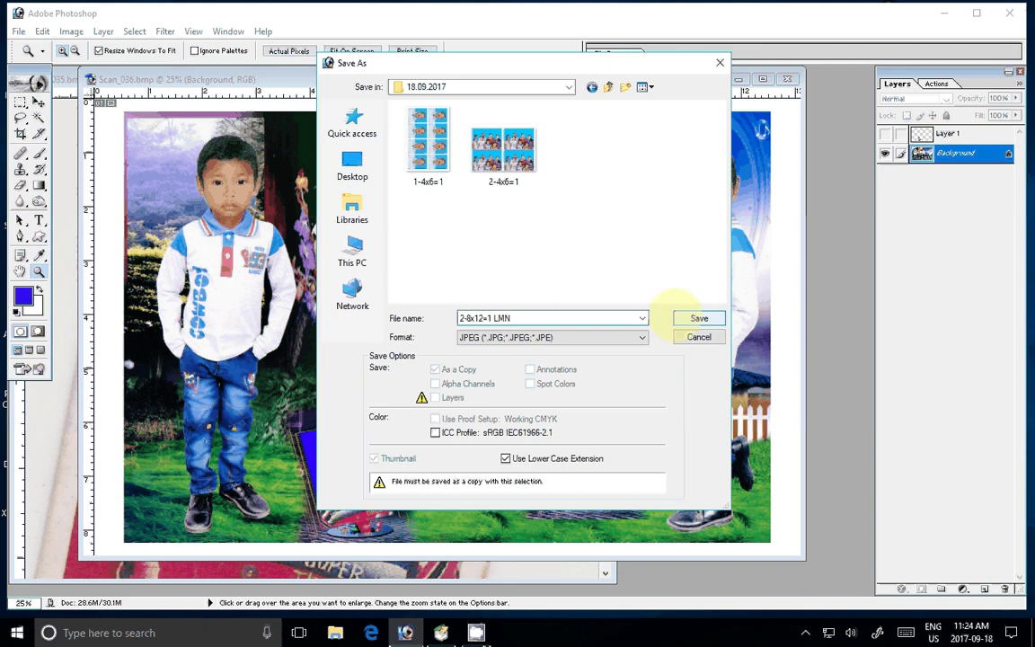
left_click(682, 317)
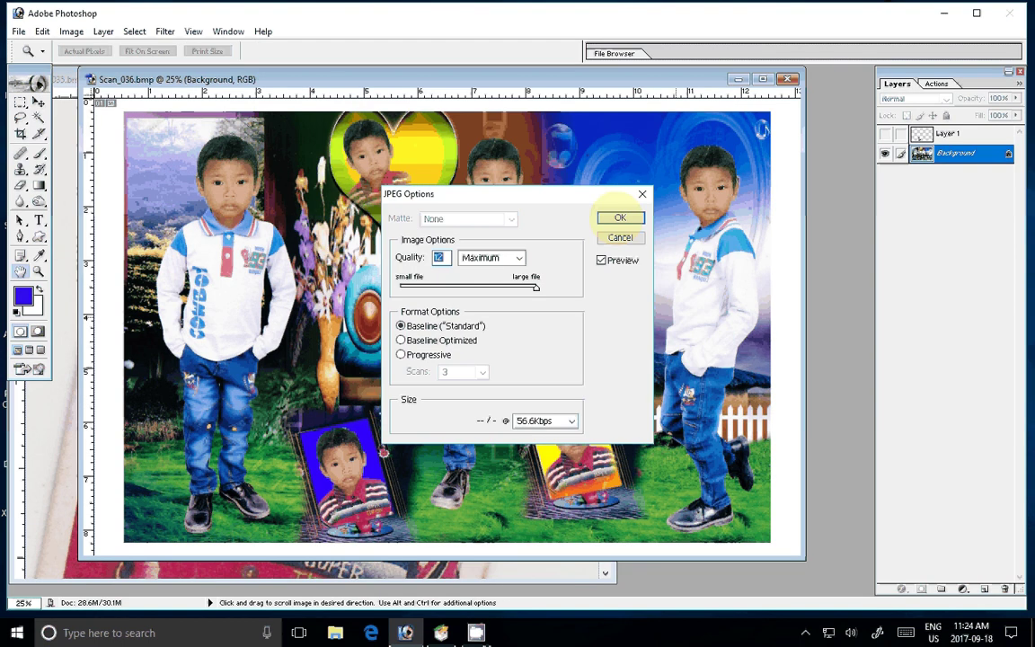
Confirm JPEG quality 12 (Maximum) to finish saving the copy.
left_click(619, 216)
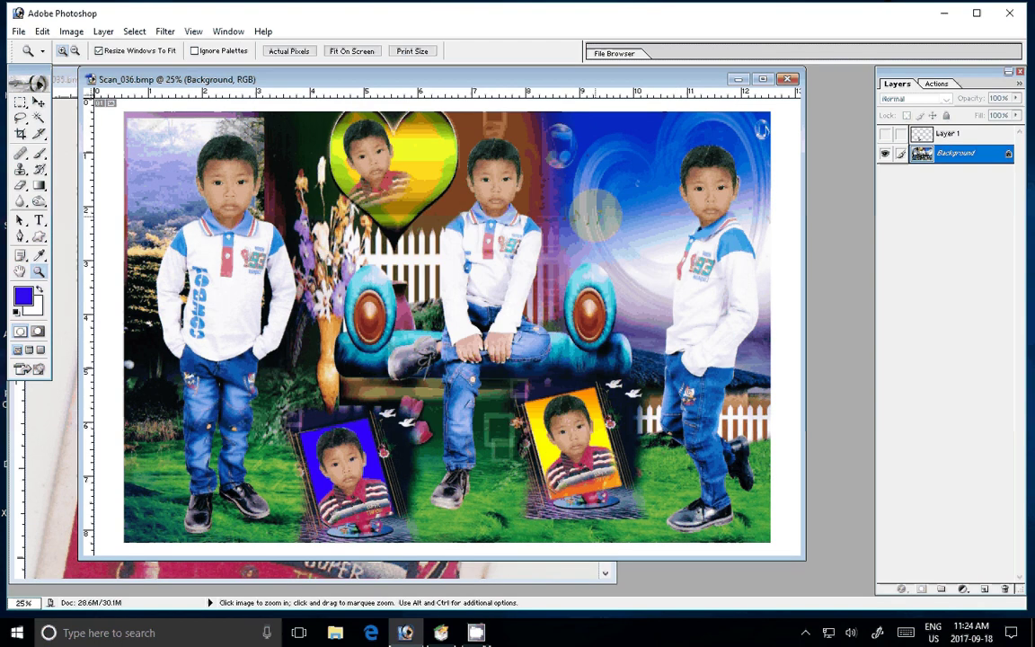